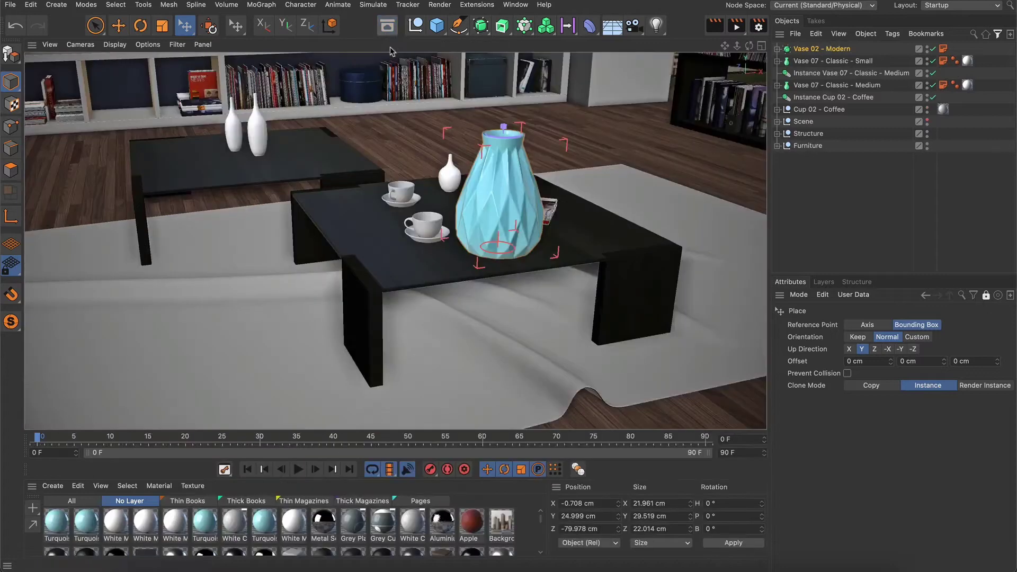
Scale the turquoise vase on the front coffee table to about 22 cm high and place resized instances of it on the rear table
left_click_drag(485, 237, 492, 163)
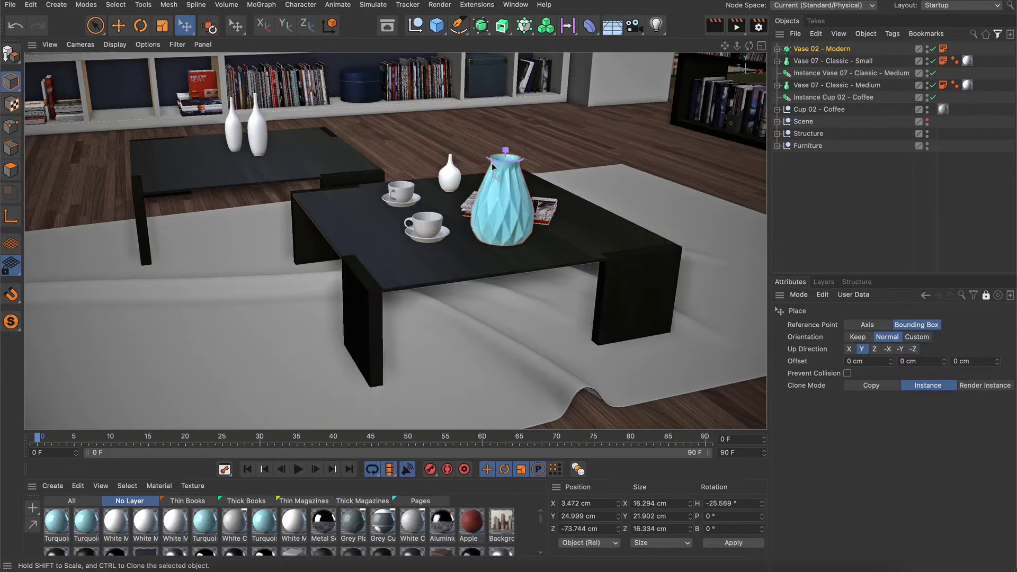
mouse_move(497, 207)
left_mouse_down("ctrl")
mouse_move(456, 222)
mouse_move(339, 204)
mouse_move(229, 169)
mouse_move(195, 128)
left_mouse_up("ctrl")
left_click_drag(202, 153, 288, 148, "ctrl")
left_click_drag(281, 114, 283, 95, "shift")
Clone the front coffee cup as an instance onto the rear table with the Place tool
left_click(427, 225)
left_click_drag(427, 225, 338, 153, "ctrl")
left_click_drag(477, 318, 393, 369, "alt")
left_click_drag(95, 270, 690, 99, "ctrl")
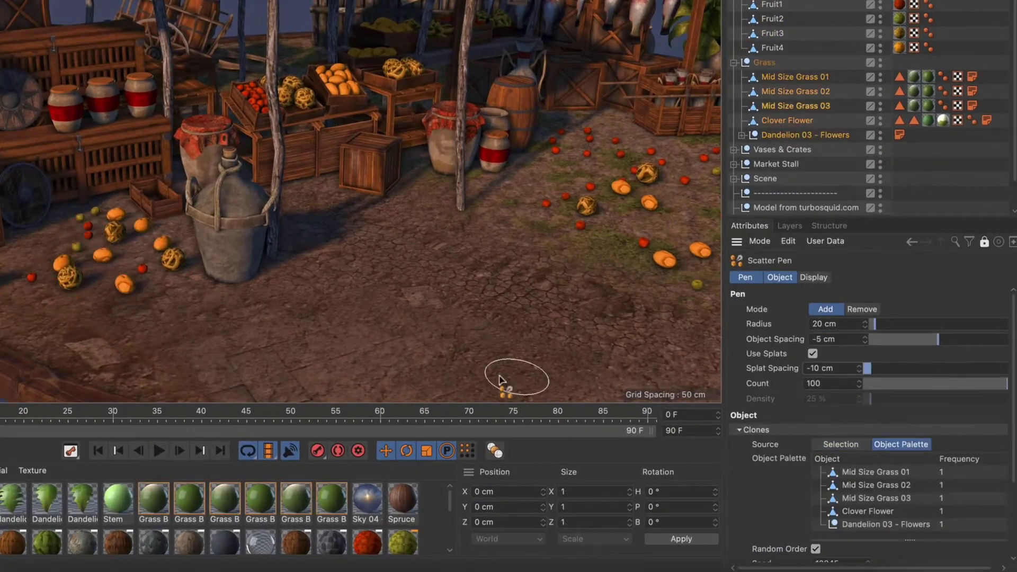
Scatter grass and flowers across the market ground and mixed trees along the landscape ridge with the Scatter Pen
left_click_drag(280, 351, 532, 321)
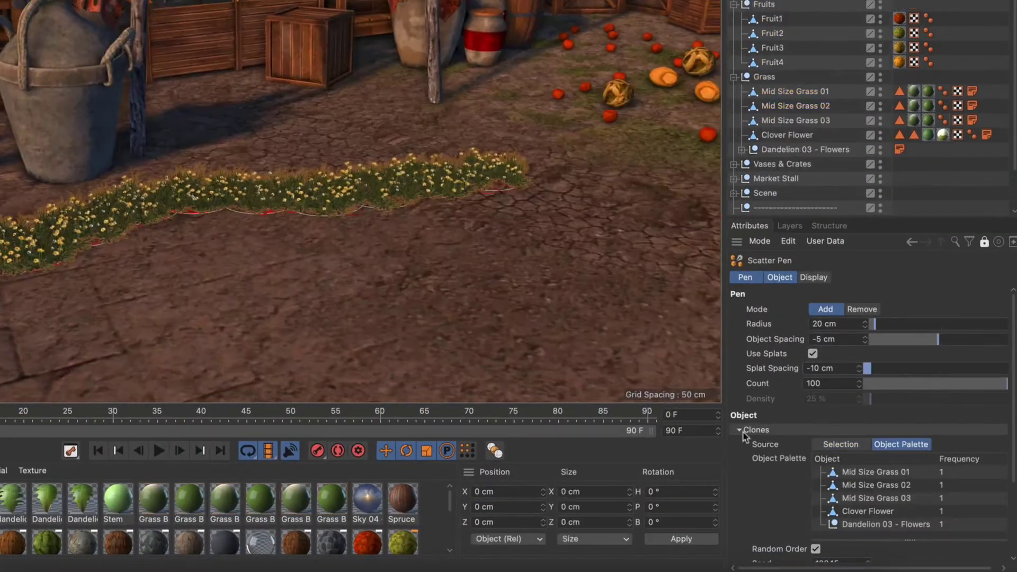
left_click_drag(21, 318, 295, 306)
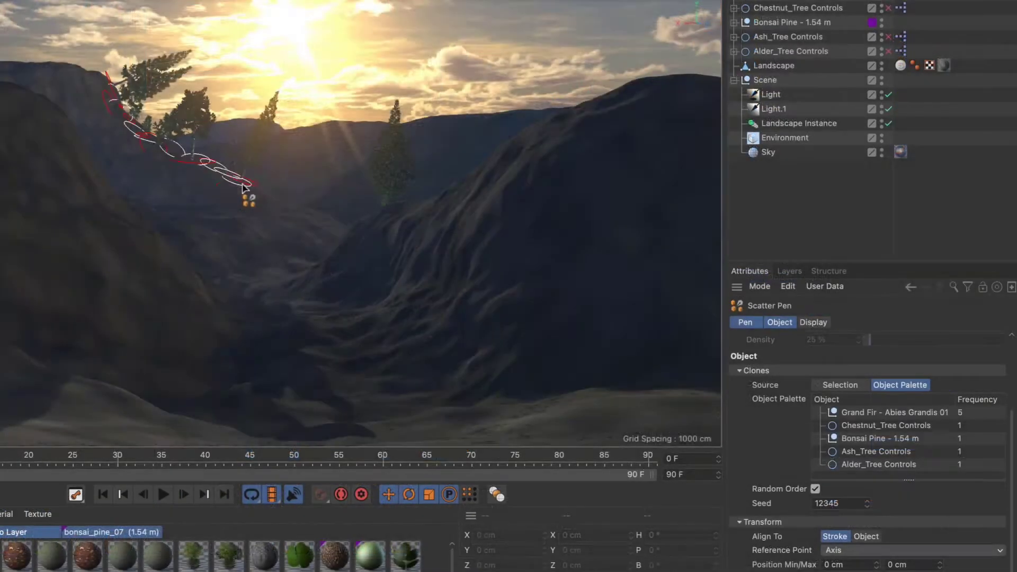
left_click_drag(103, 85, 313, 278)
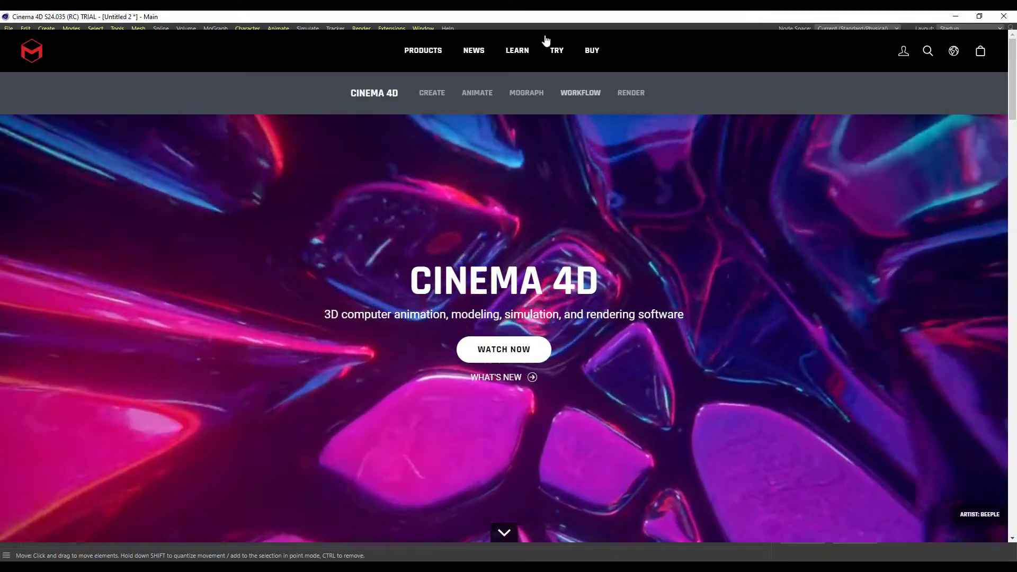
Open the trial page on the Maxon website and view the Cinema 4D installer links
left_click(556, 50)
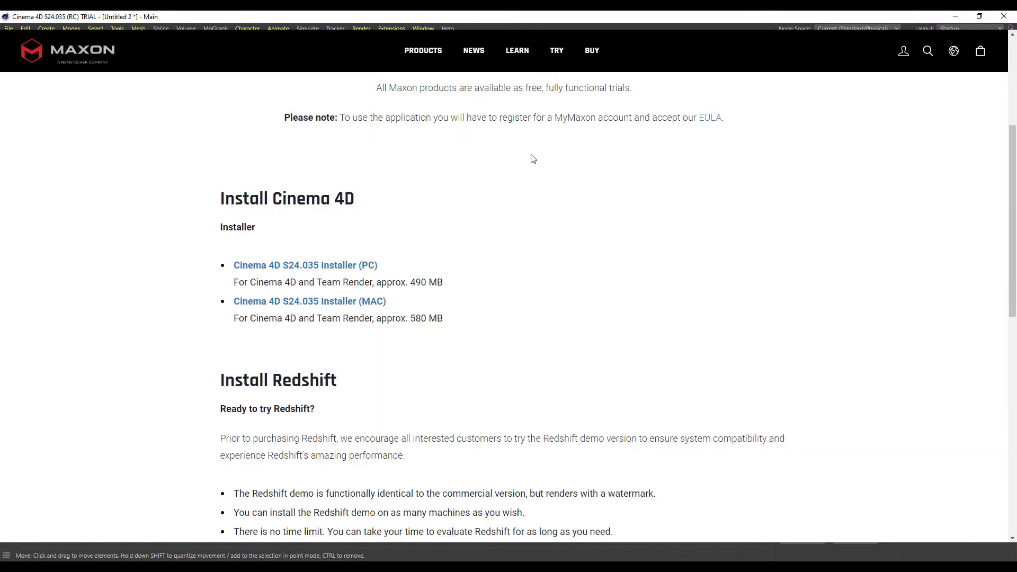
scroll(536, 192, "down", 5)
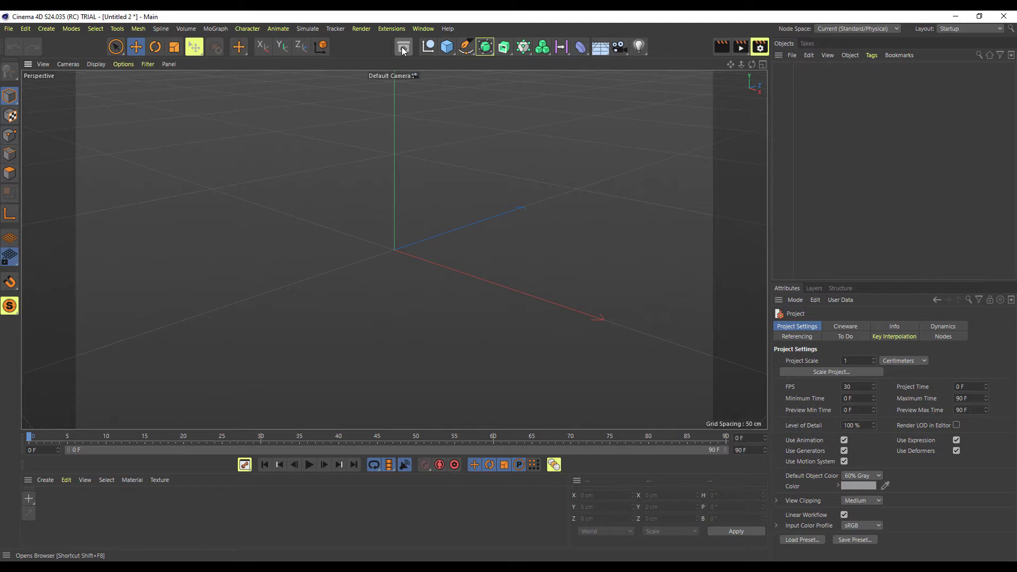
Open the Asset Browser and look through the Objects, C4D Objects, Example Scenes and Materials categories
left_click(402, 47)
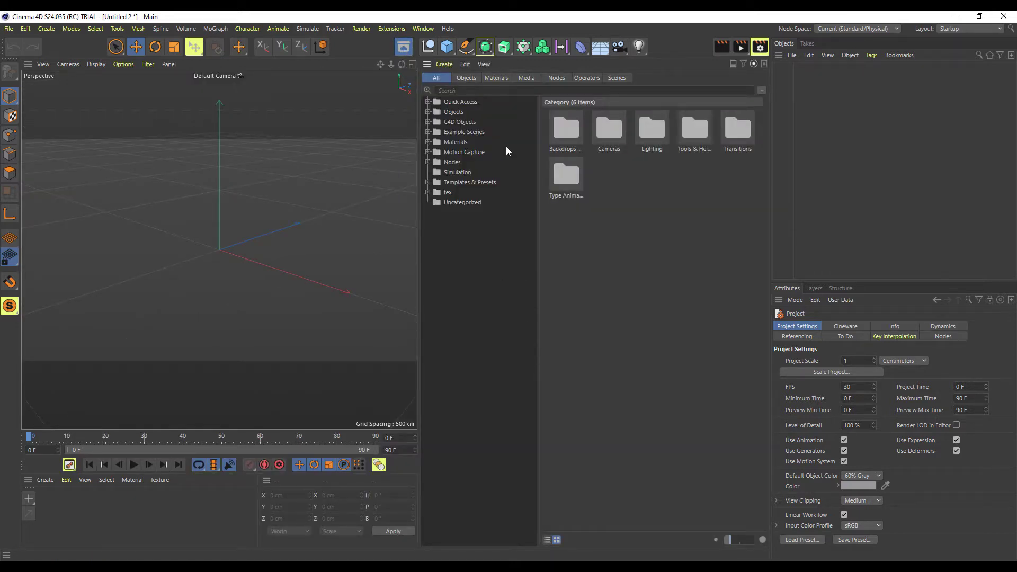
left_click(450, 110)
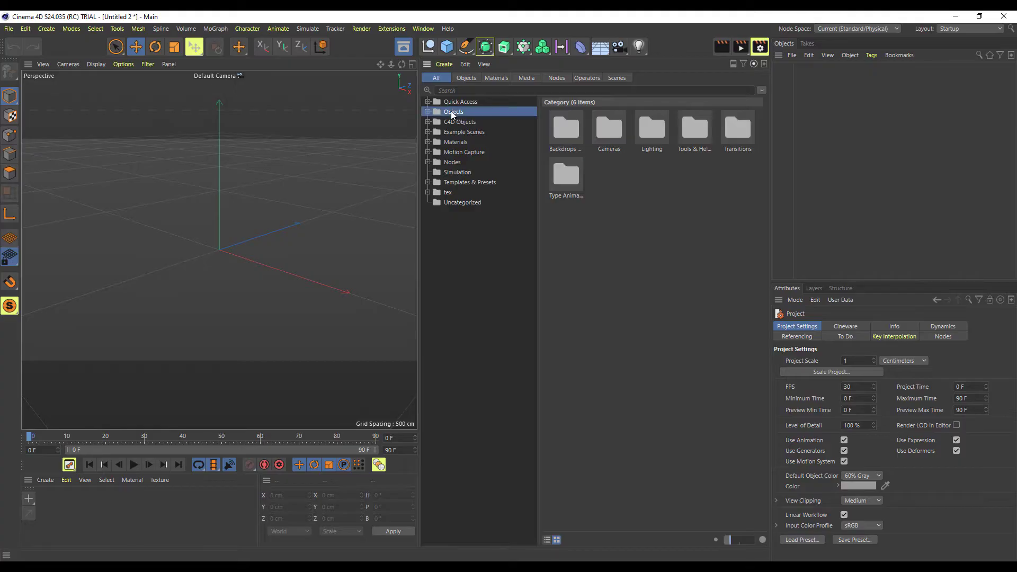
left_click(459, 123)
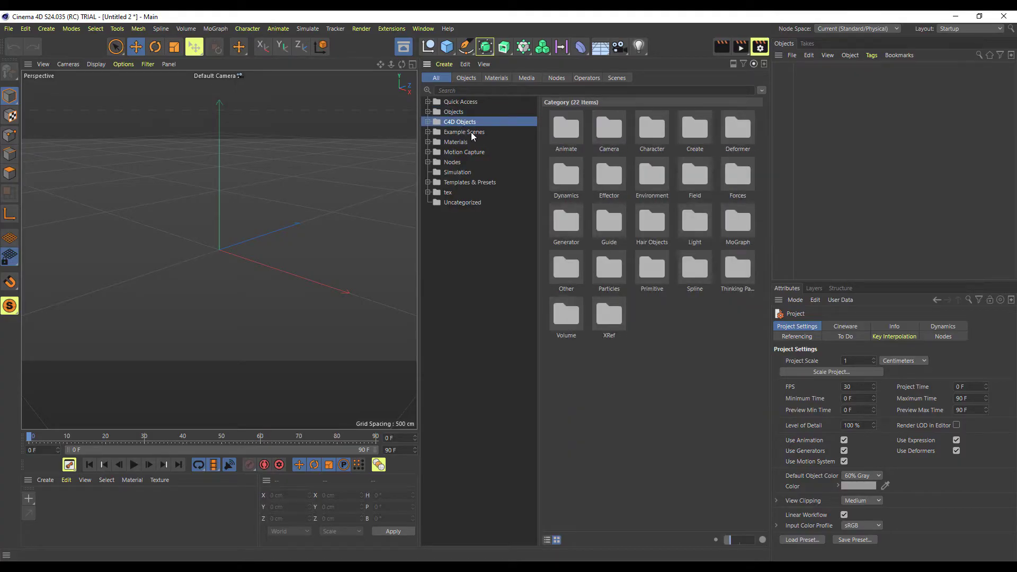
left_click(472, 132)
left_click(465, 143)
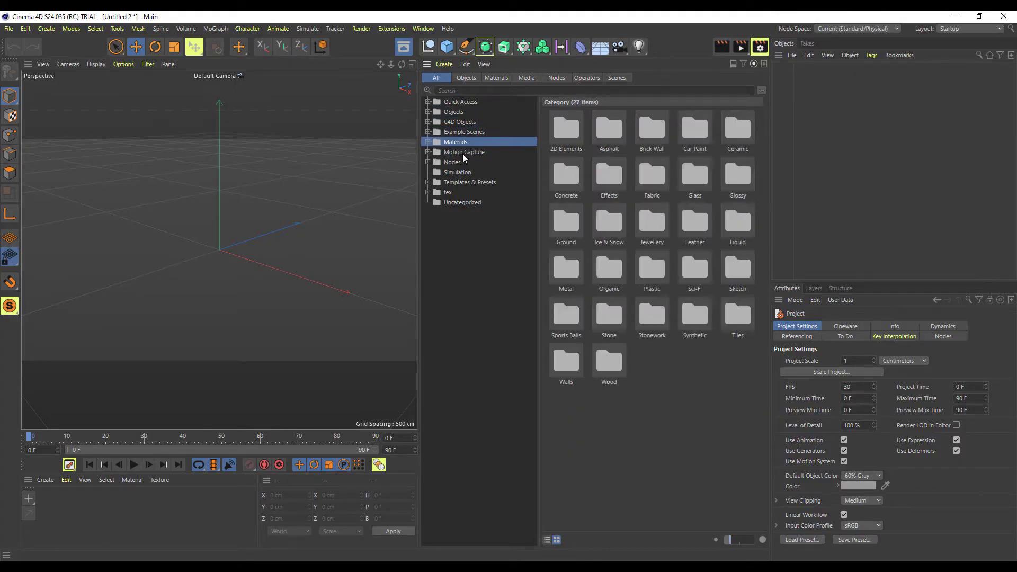
left_click(482, 317)
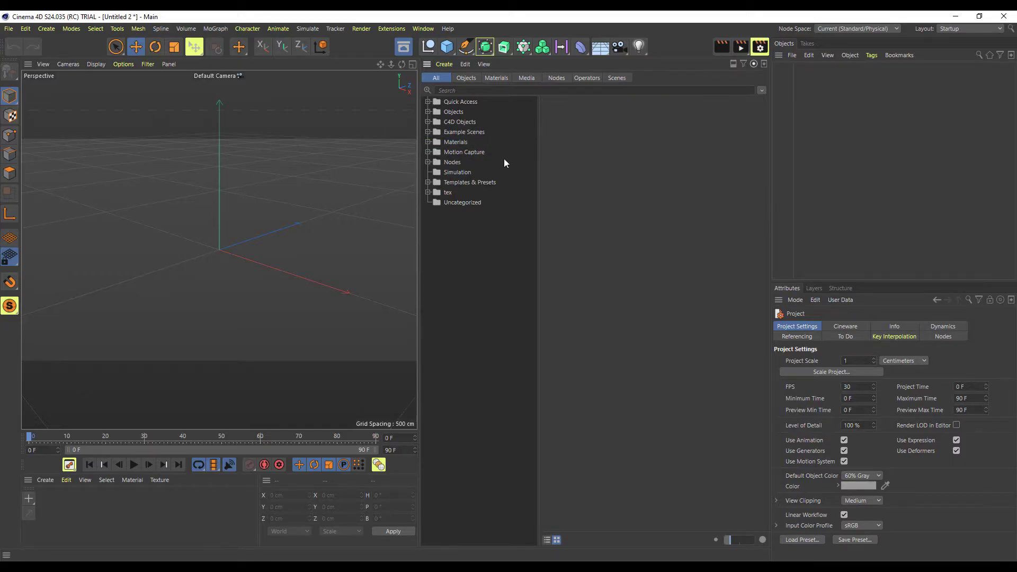
Search all assets for "fru" and clear the search
left_click(513, 90)
type("fru")
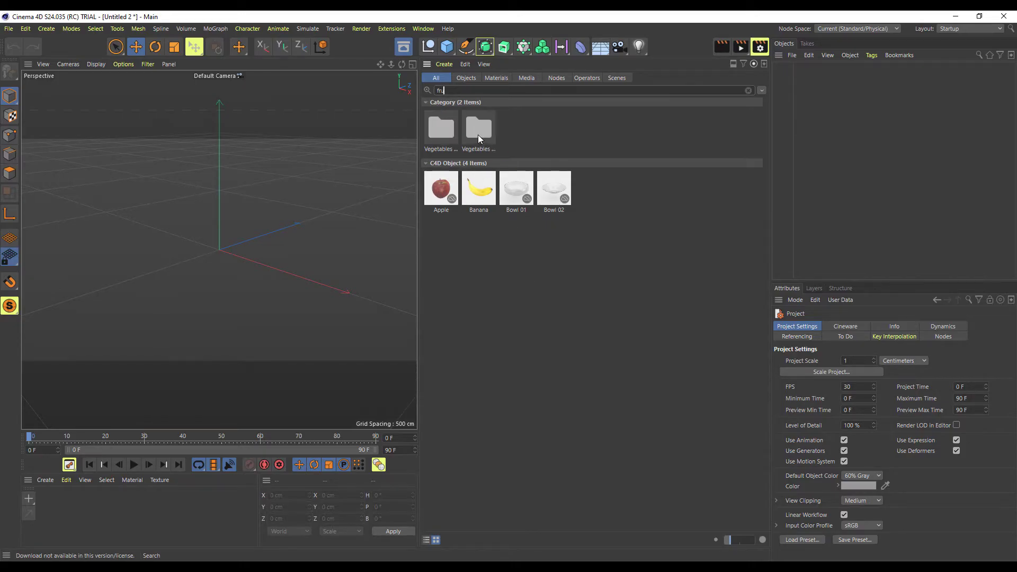
left_click(748, 91)
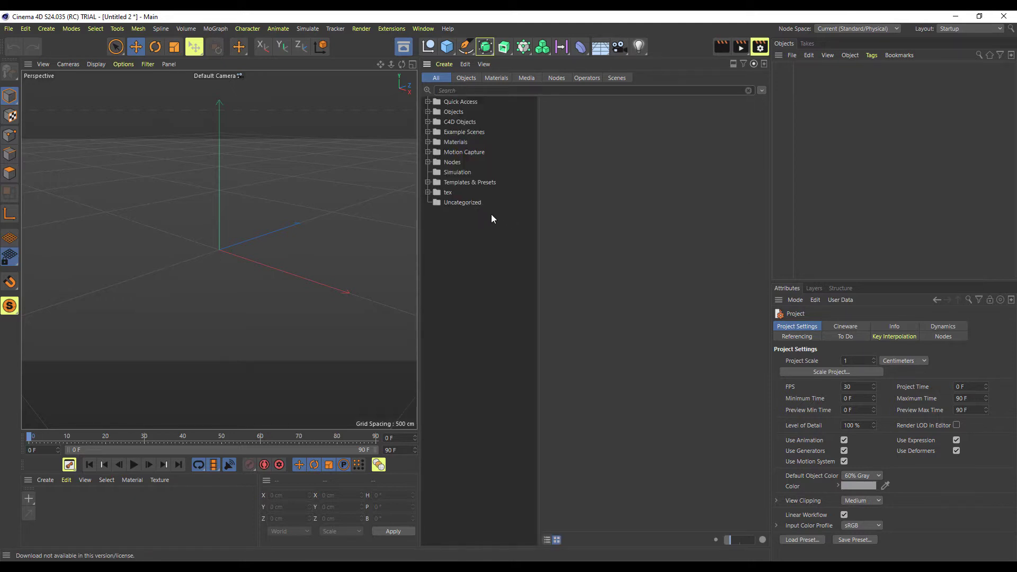
Search the Objects assets for "pen", clear the search and view the Materials categories before returning to all assets
left_click(468, 79)
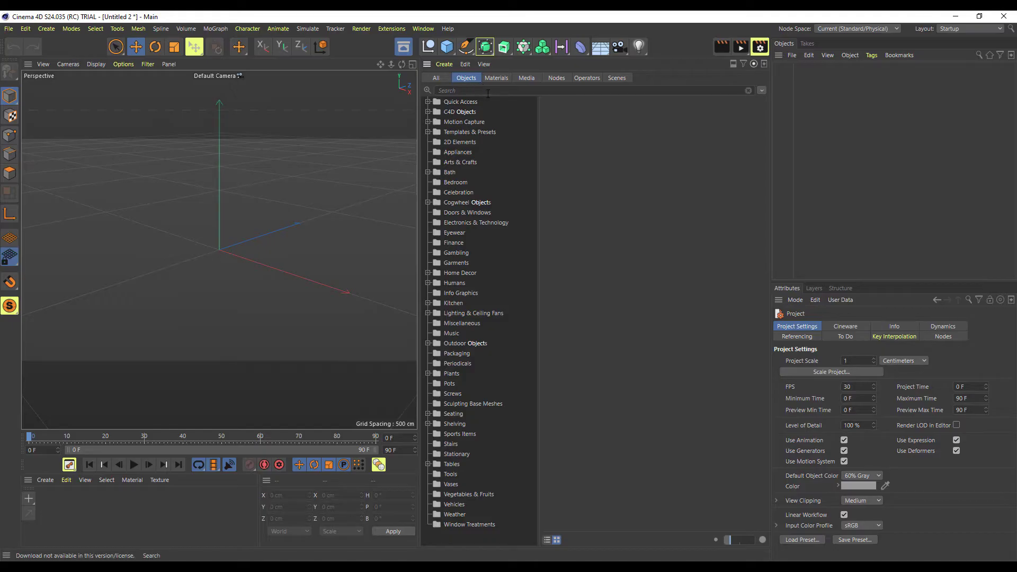
type("pen")
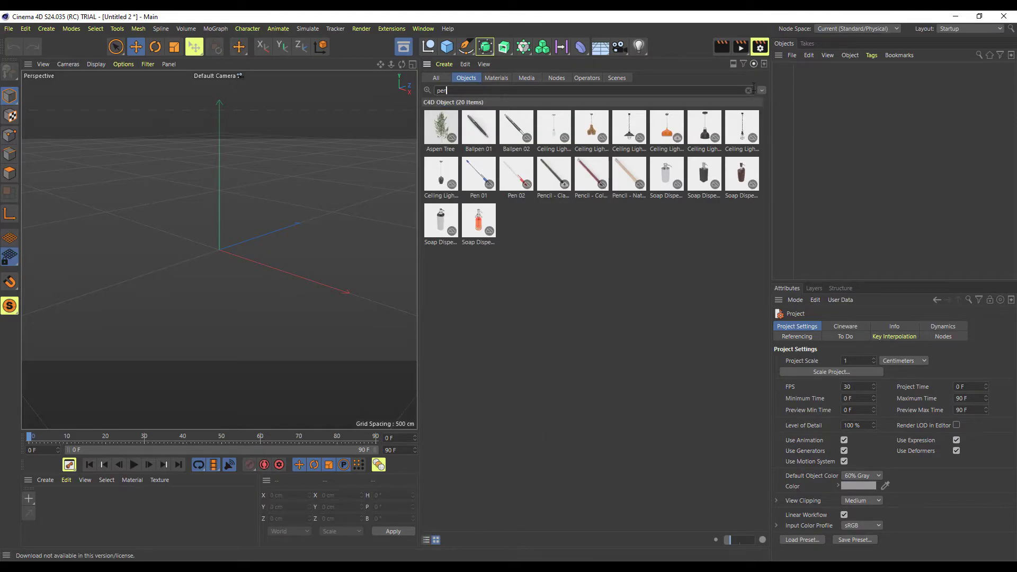
left_click(748, 90)
left_click(501, 75)
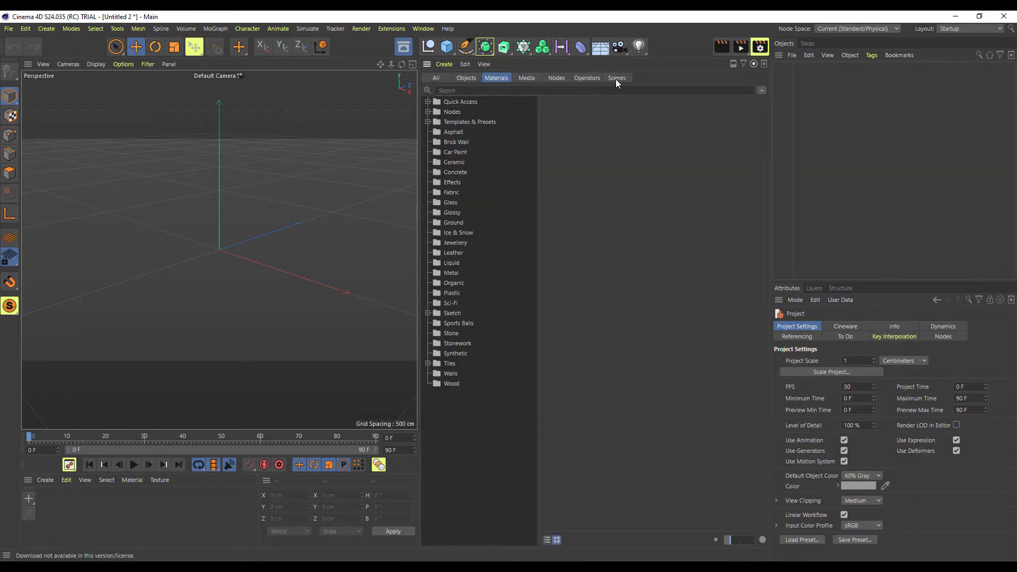
left_click(445, 78)
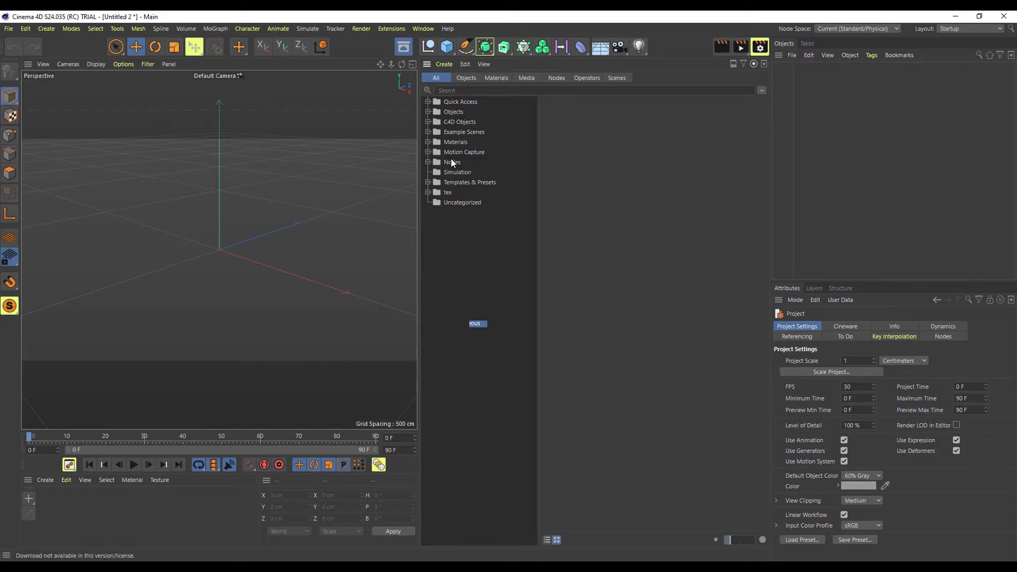
Filter the browser to Objects, look at the Miscellaneous category and download the carriage bolt from the Screws category
left_click(465, 81)
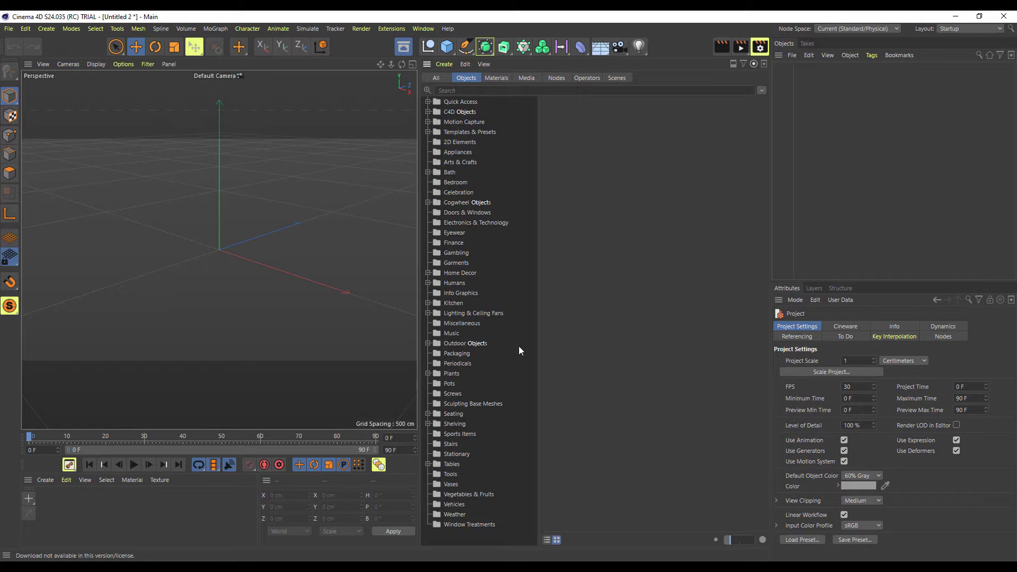
left_click(471, 322)
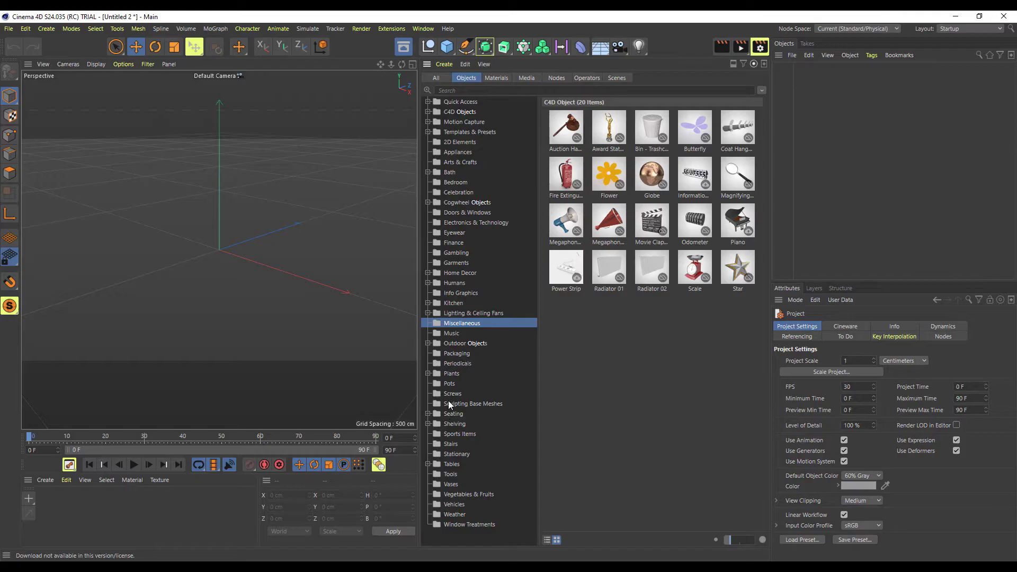
left_click(465, 394)
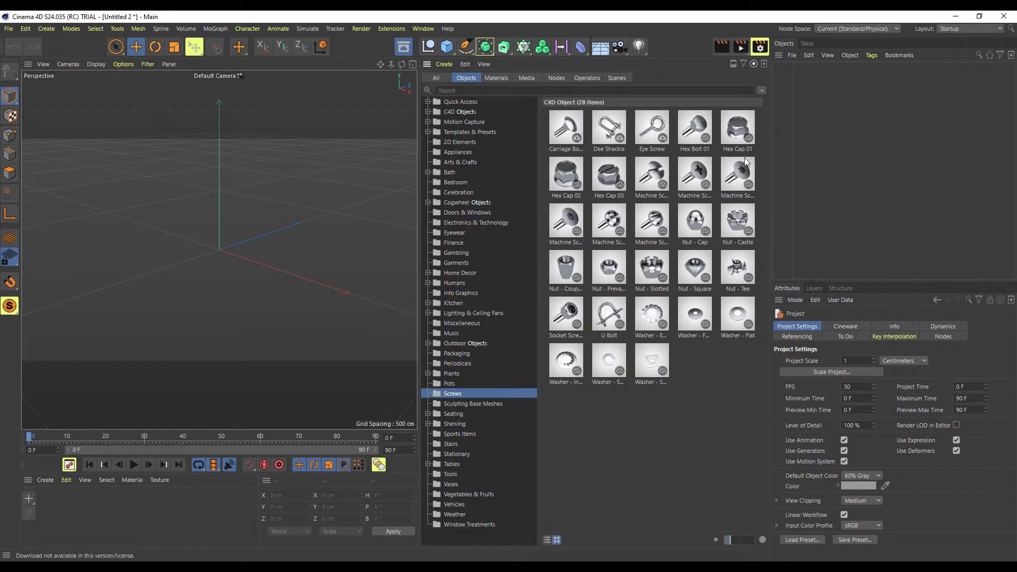
left_click(577, 138)
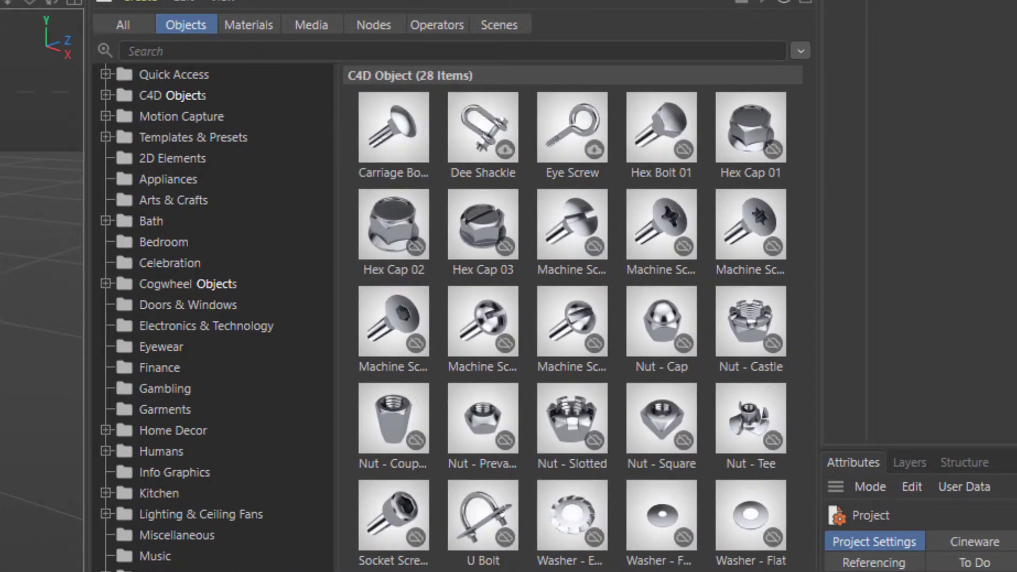
Open the Chairs subcategory under Seating and download the rocking chair asset
left_click(297, 468)
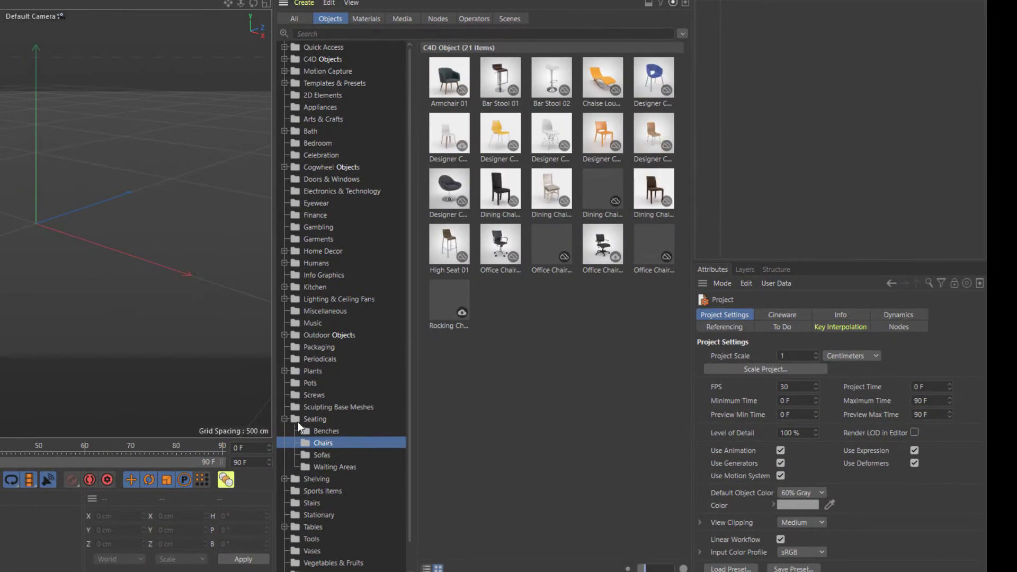
left_click(300, 418)
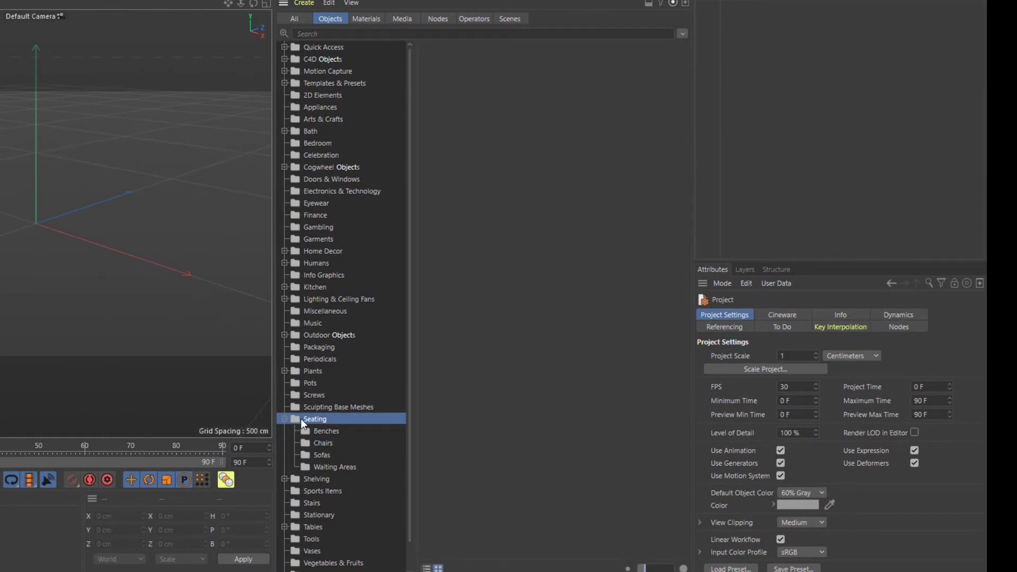
left_click(328, 430)
left_click(324, 443)
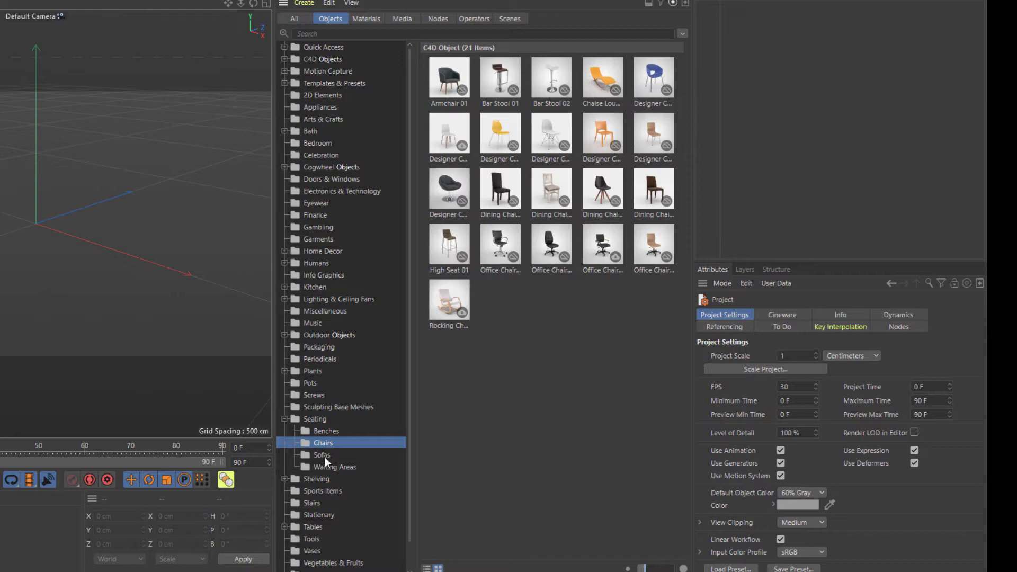
left_click(463, 313)
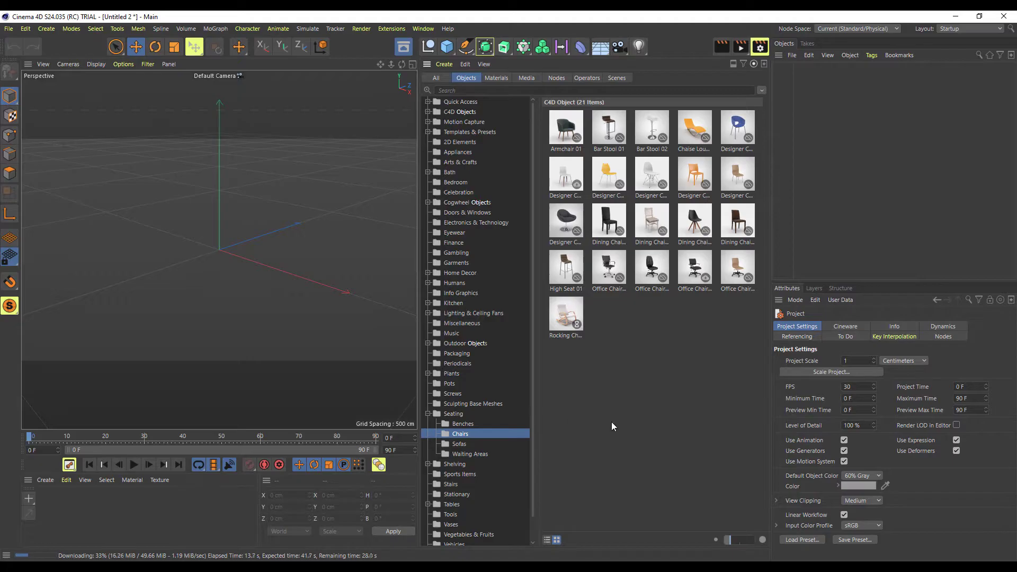
Filter the object assets to downloaded ones with the search criterion installed:yes
left_click(761, 91)
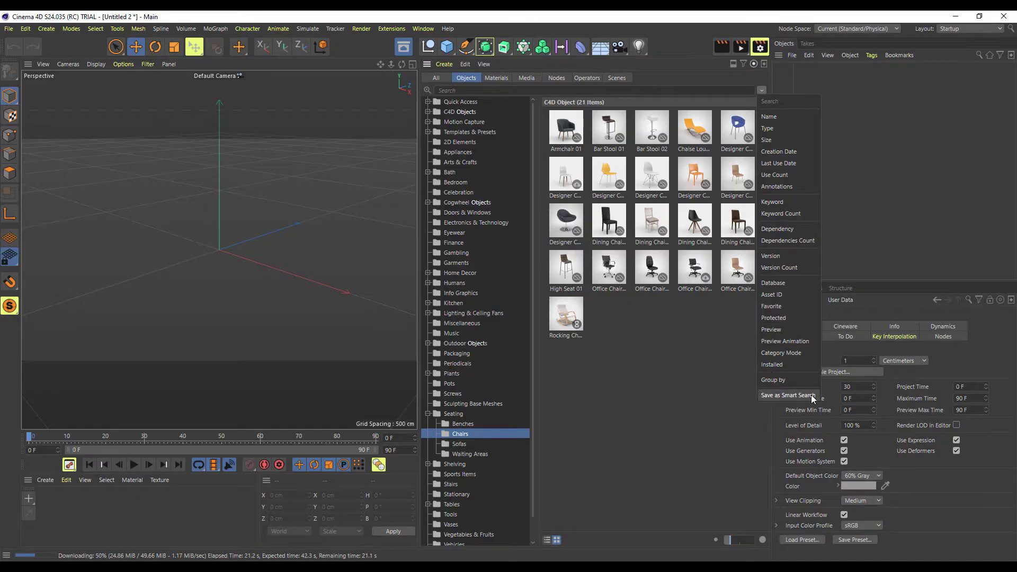
left_click(761, 90)
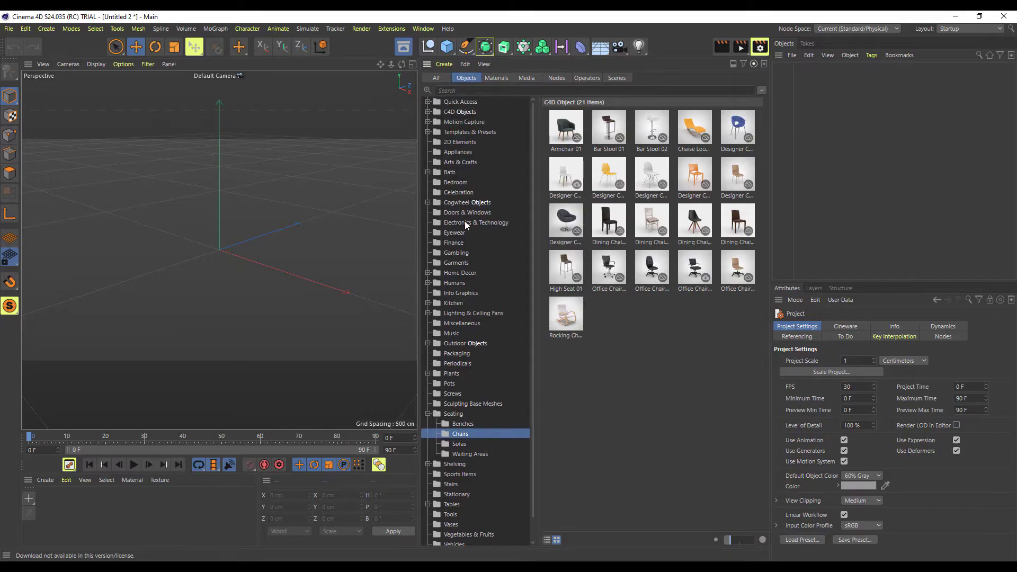
left_click(762, 91)
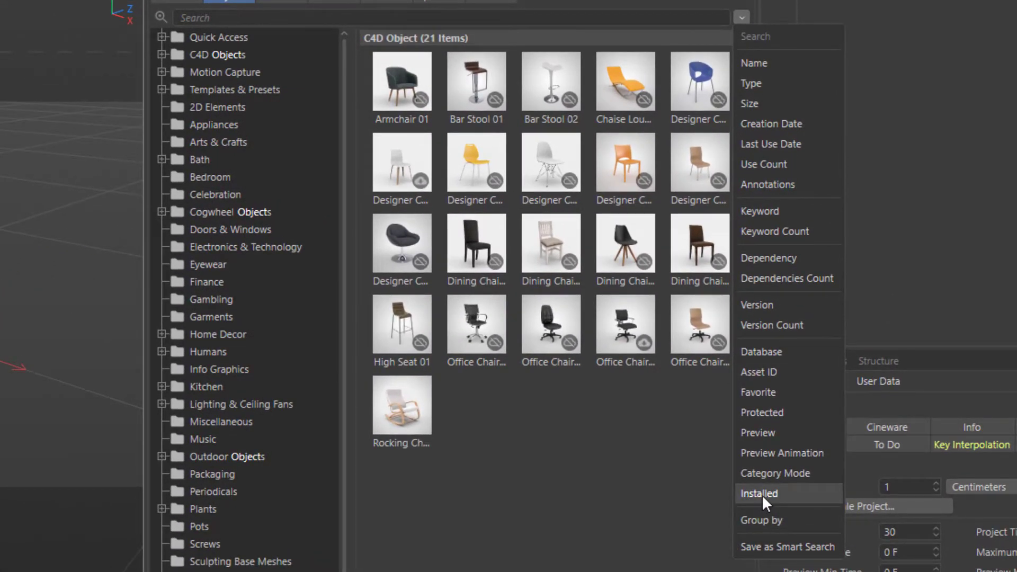
left_click(762, 494)
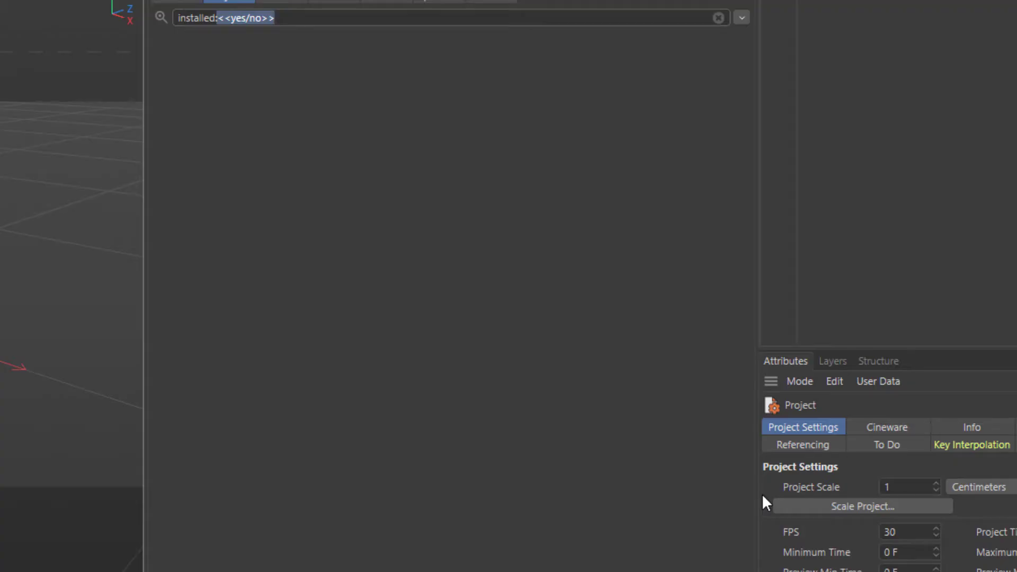
type("yes")
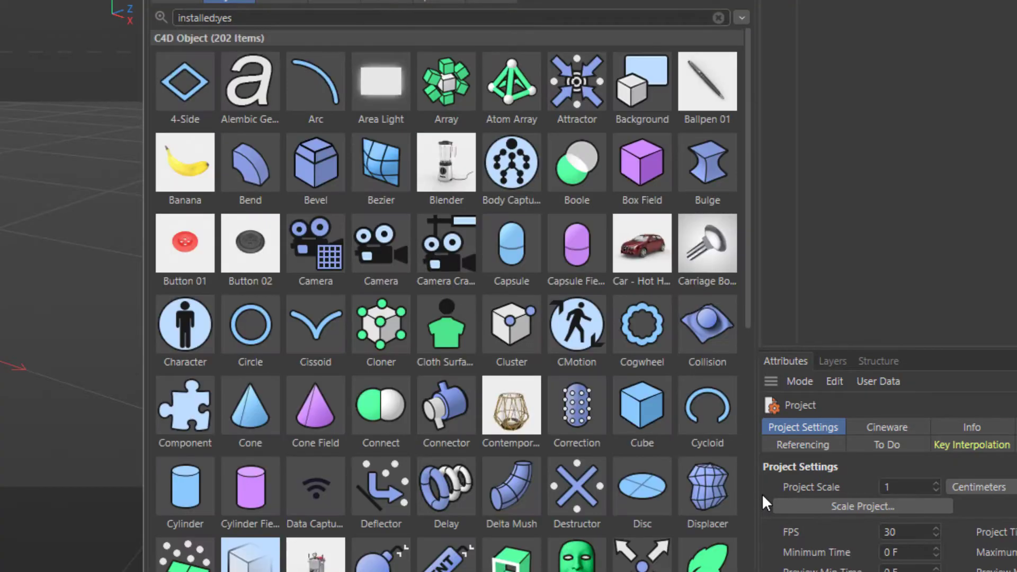
Look through the installed object assets and select the Contemporary asset with the wire-frame holder
scroll(530, 182, "down", 15)
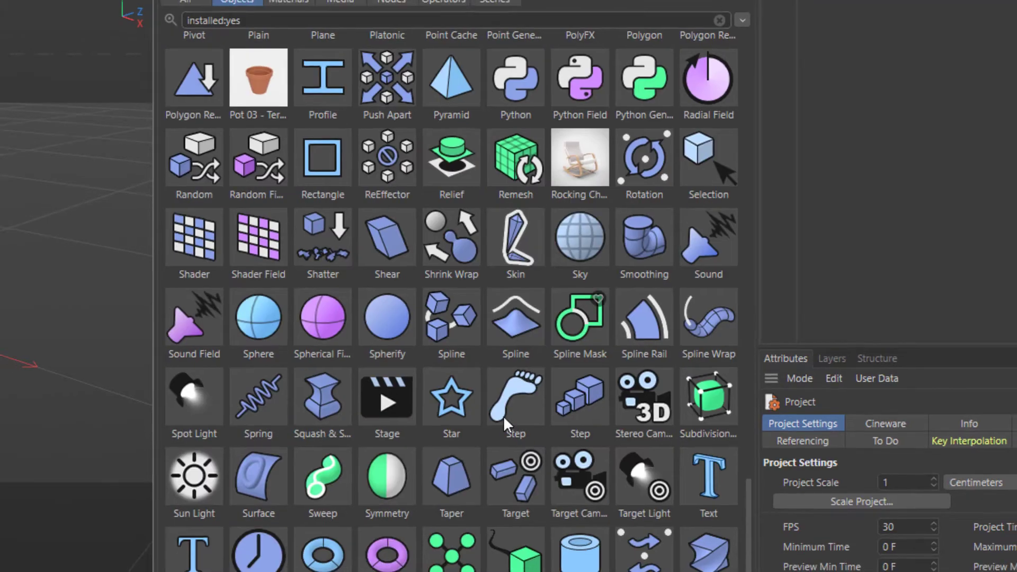
scroll(504, 418, "up", 12)
scroll(439, 416, "down", 6)
scroll(439, 415, "up", 4)
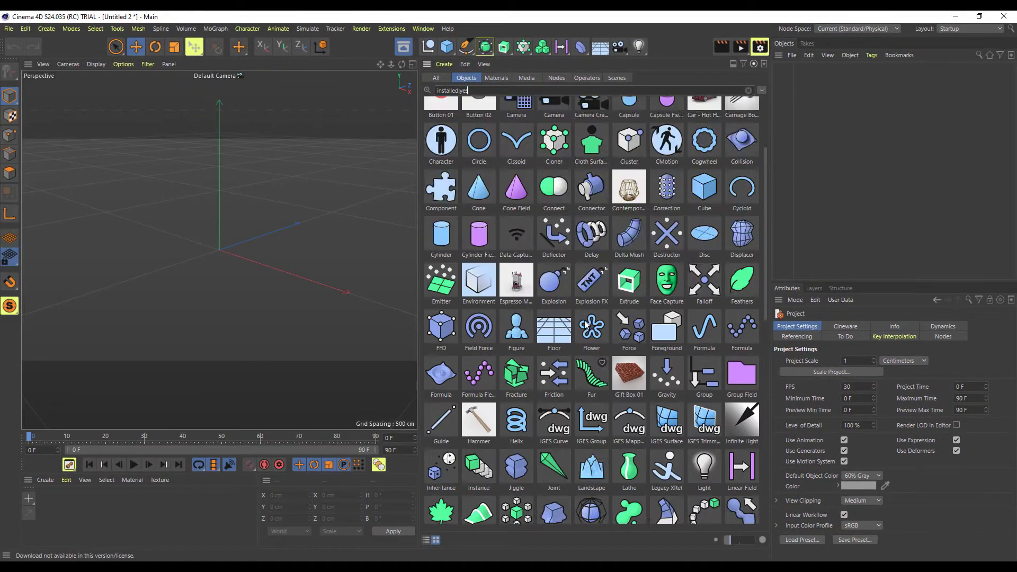
scroll(586, 325, "up", 5)
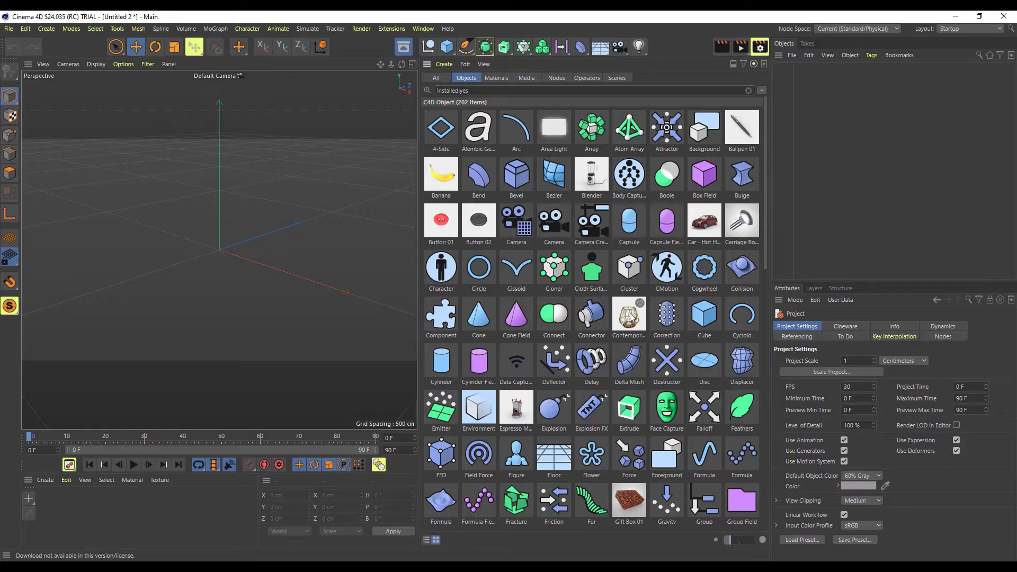
left_click(631, 319)
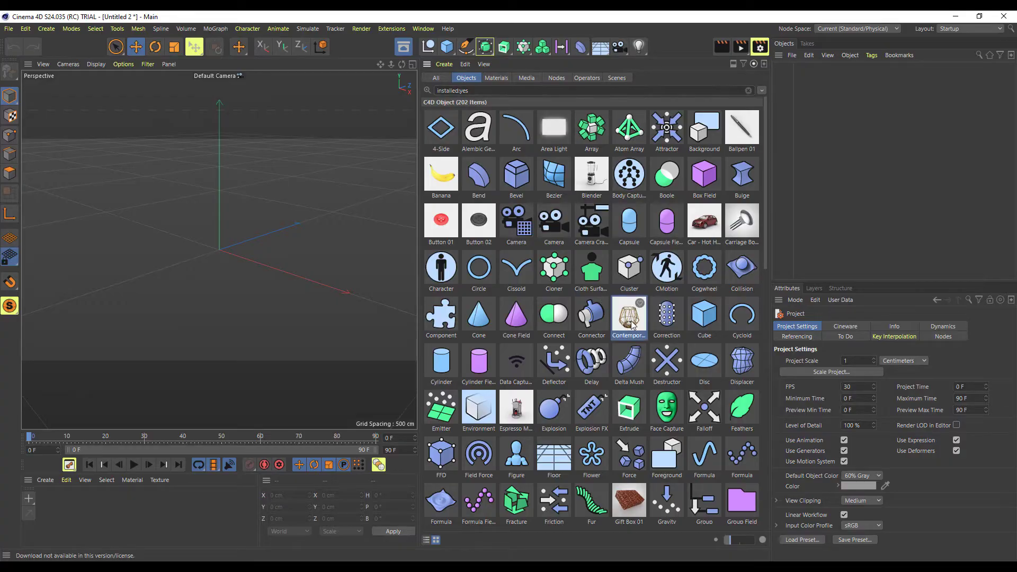
Add the red car and carriage bolt assets to the selection and clear the installed:yes search filter
left_click(745, 233, "ctrl")
left_click(706, 233, "ctrl")
left_click(761, 90)
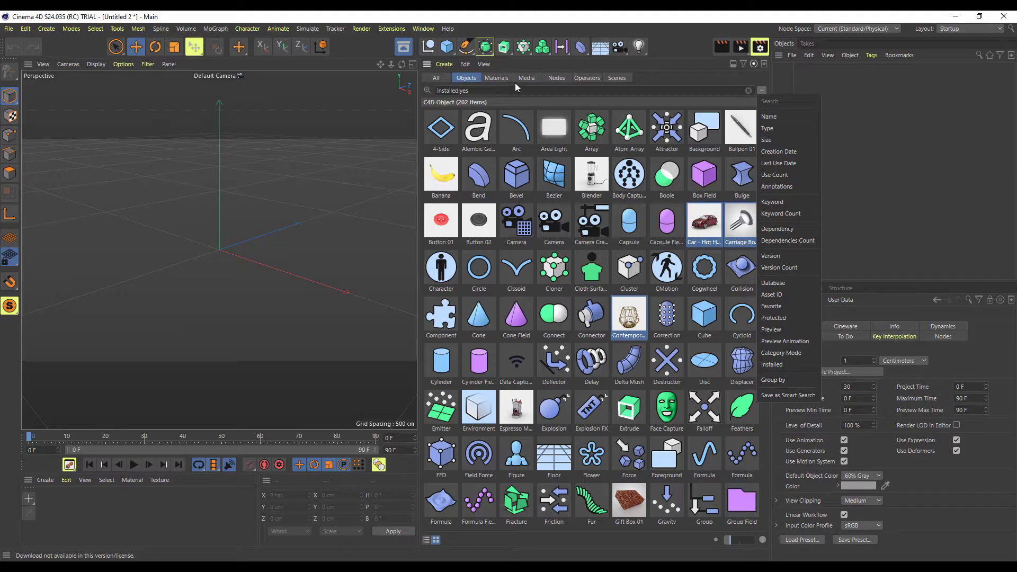
left_click(653, 73)
left_click(751, 92)
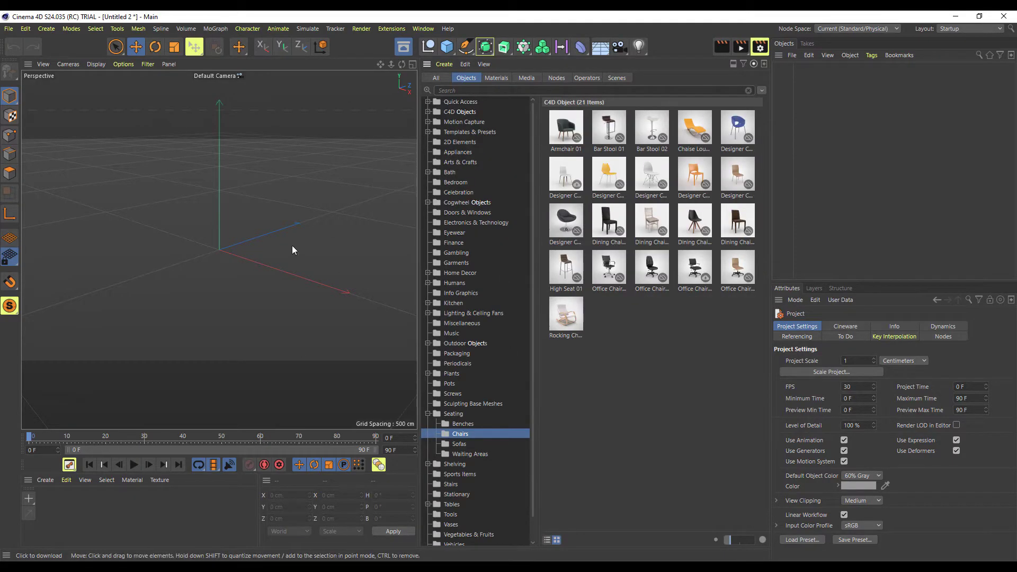
Resize the panels to narrow the object and attribute managers and widen the perspective viewport
scroll(291, 245, "up", 3)
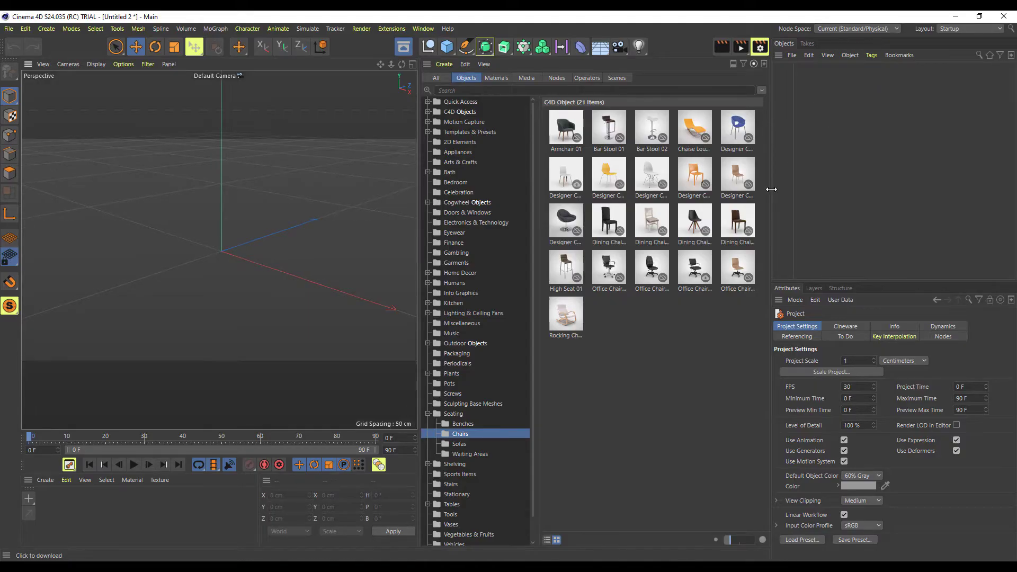
left_click_drag(772, 188, 861, 187)
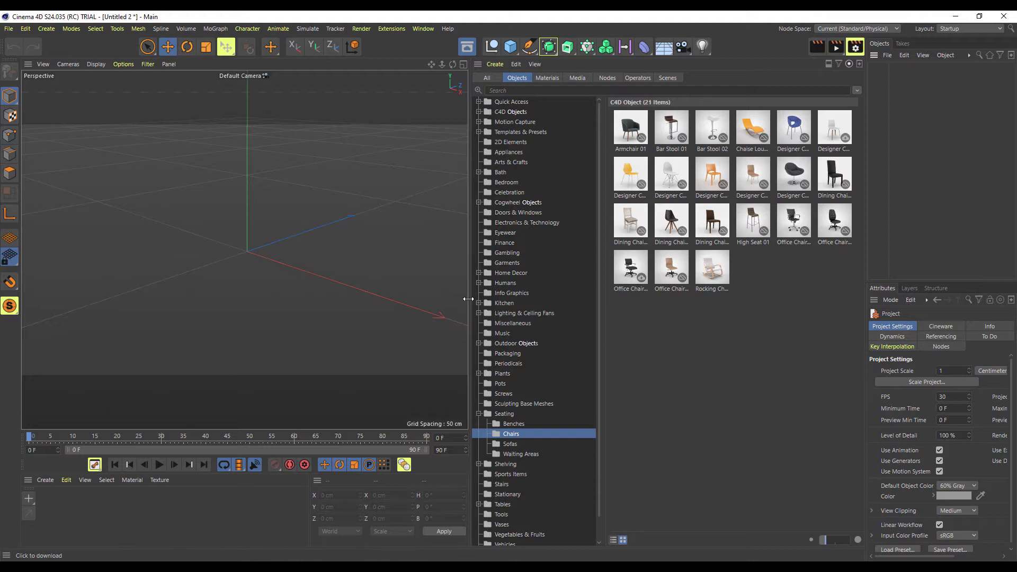
left_click_drag(468, 299, 577, 298)
scroll(337, 273, "down", 3)
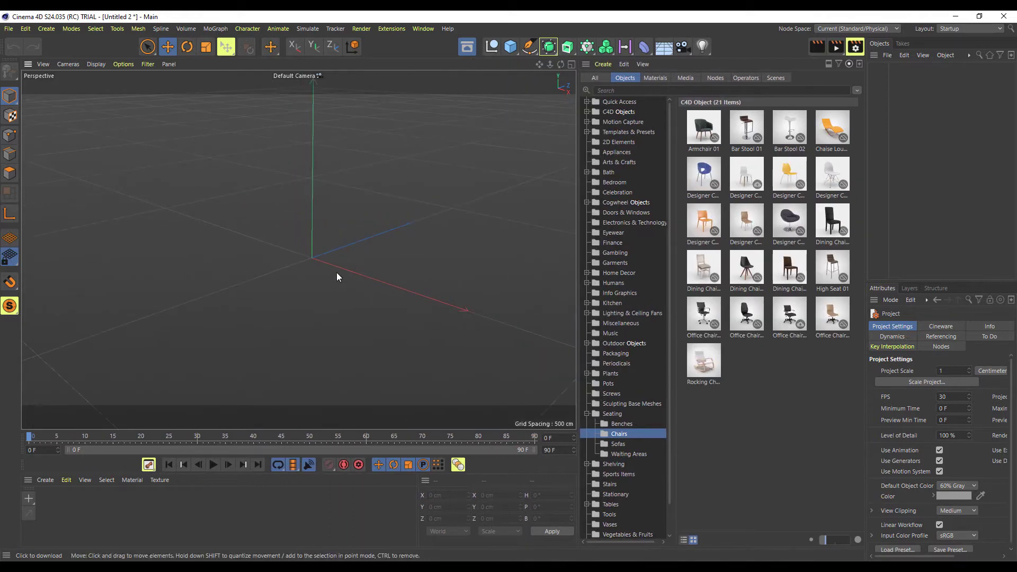
Add the Rocking Chair asset from the Chairs category to the scene and frame it in the viewport
left_click_drag(703, 369, 325, 234)
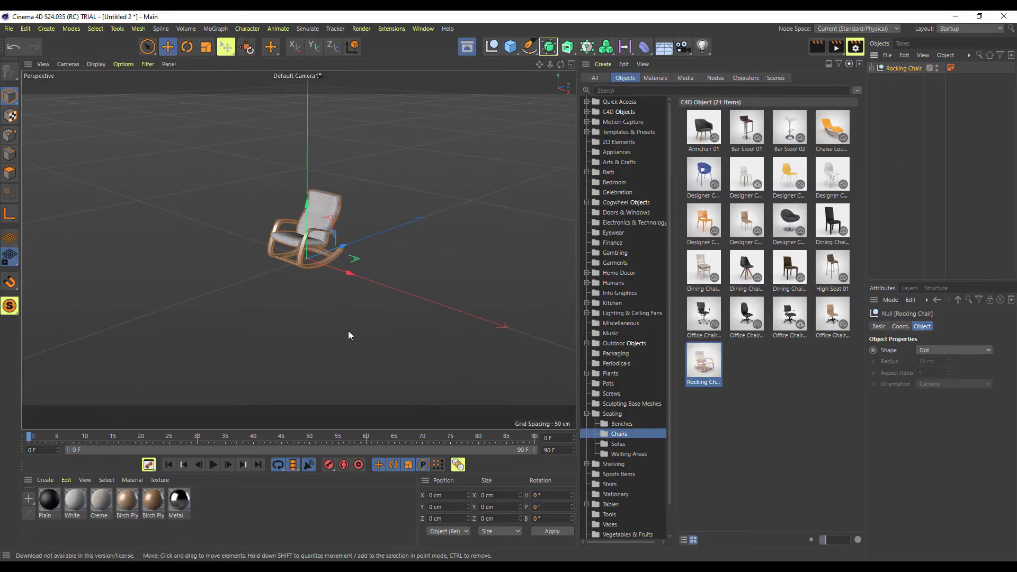
key("s")
left_click_drag(332, 322, 490, 318, "alt")
right_click_drag(504, 320, 482, 331, "alt")
left_click_drag(482, 331, 477, 329, "alt")
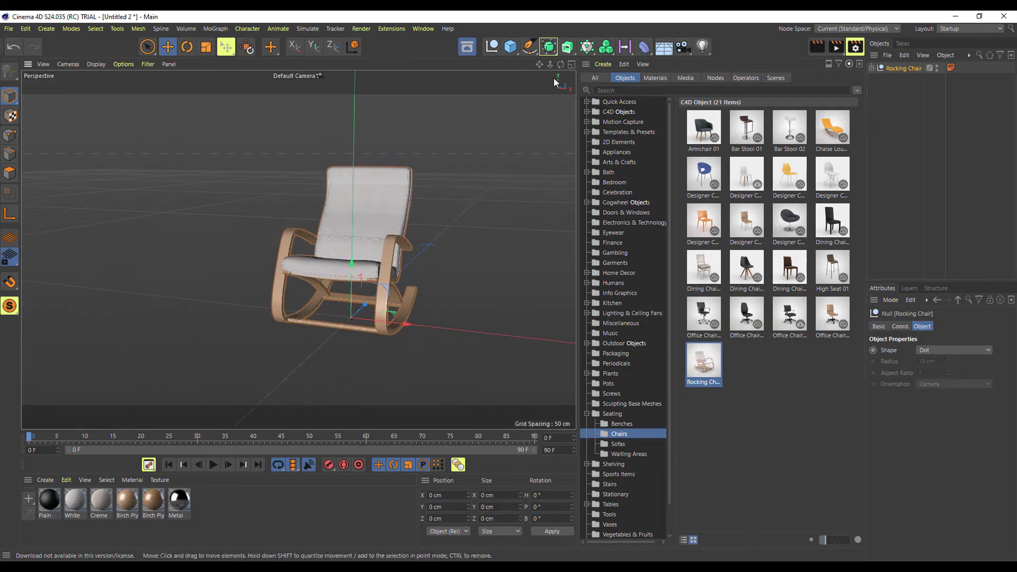
Add a Plane as the floor under the rocking chair and stretch it to about 1047 by 1283 cm
left_click_drag(510, 47, 550, 61)
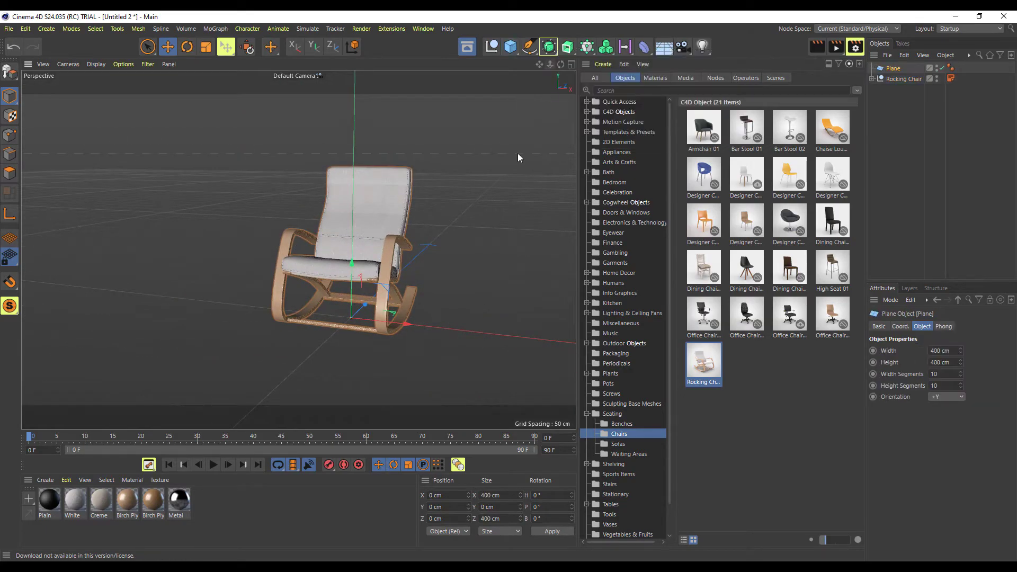
scroll(437, 308, "down", 8)
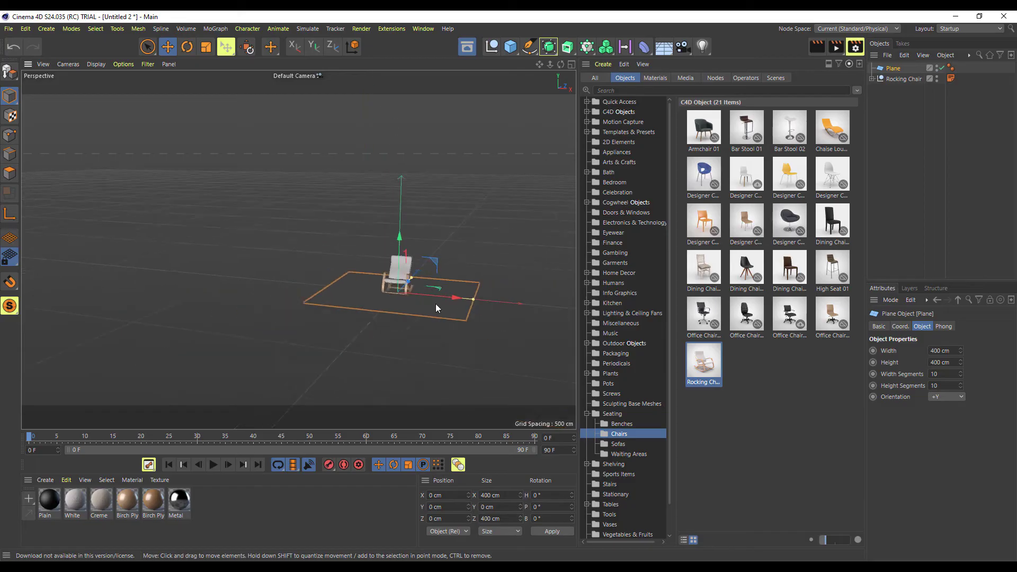
mouse_move(436, 308)
left_mouse_down("alt")
mouse_move(465, 320)
mouse_move(339, 264)
mouse_move(444, 231)
left_mouse_up("alt")
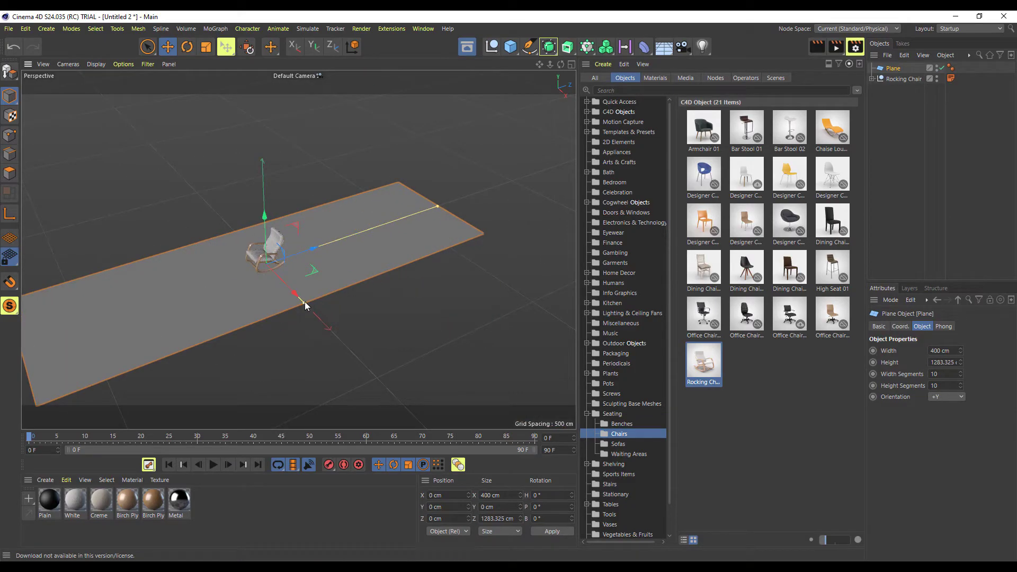
left_click_drag(304, 300, 370, 361)
left_click_drag(419, 326, 476, 297, "alt")
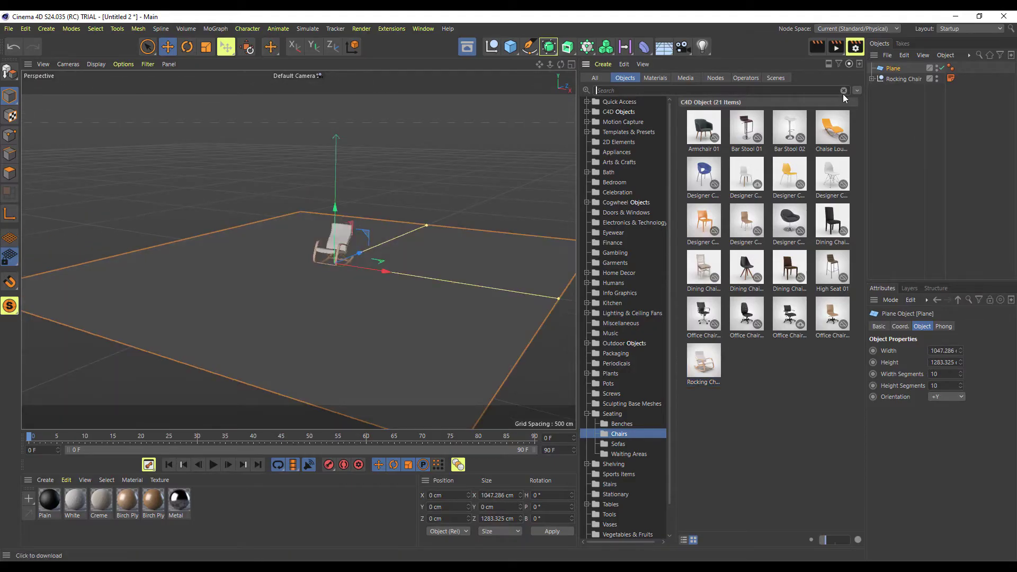
Filter the object assets to installed ones again with the search criterion installed:yes
left_click(856, 91)
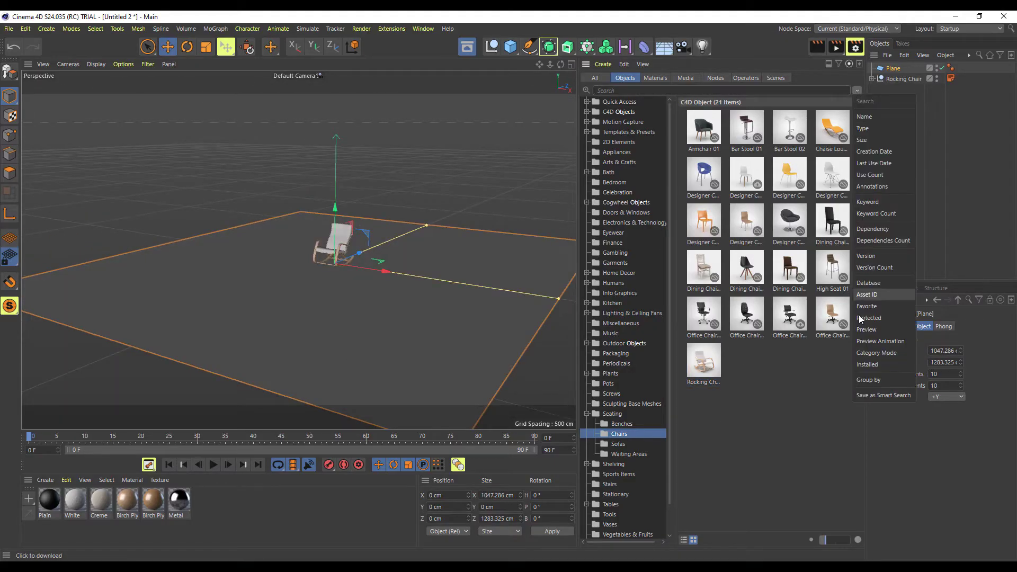
left_click(868, 364)
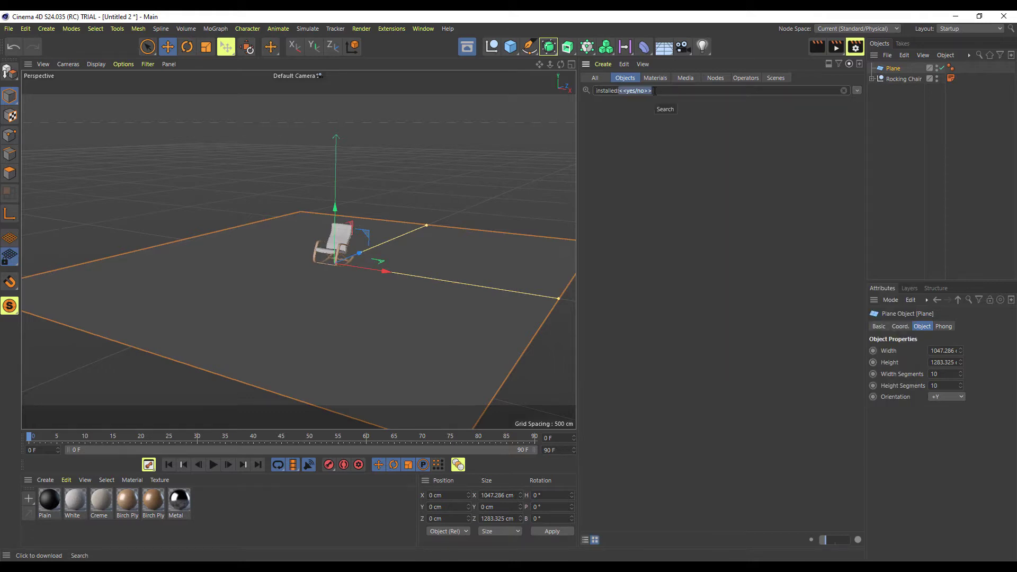
type("yes")
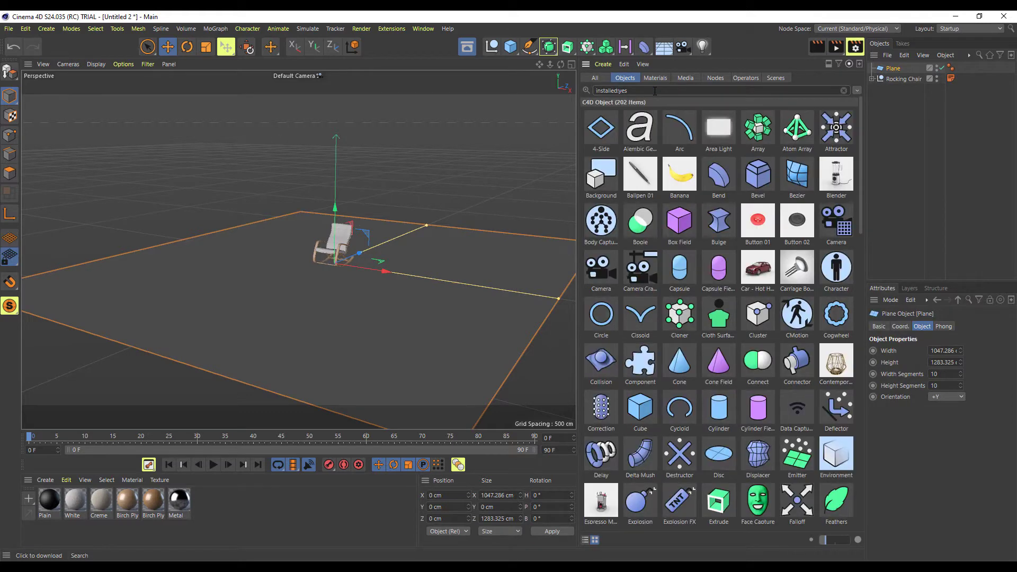
Add the Gift Box 01 asset to the scene and move it out from under the chair to about X 55 cm
scroll(655, 297, "down", 8)
scroll(656, 302, "up", 3)
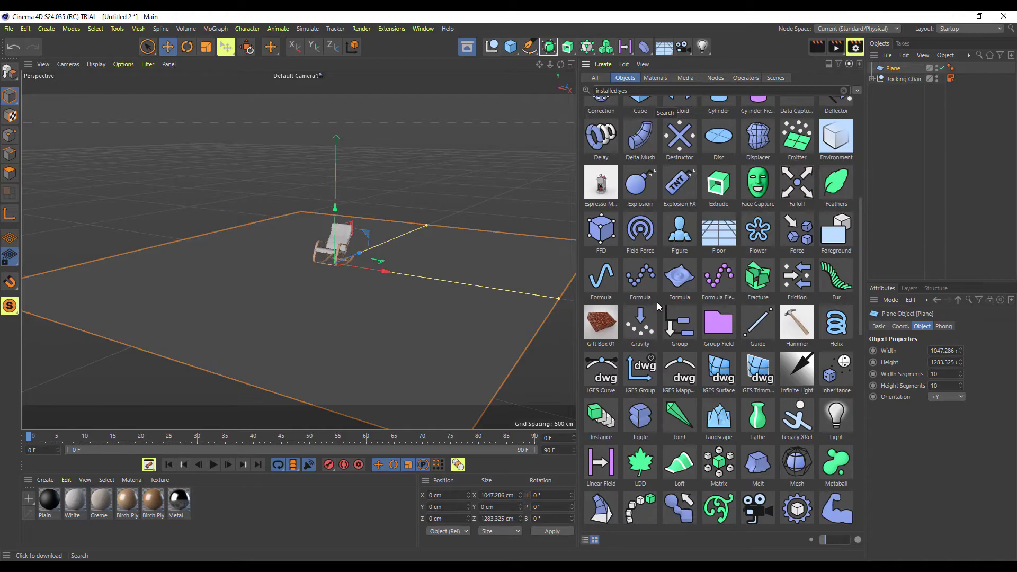
scroll(657, 301, "down", 1)
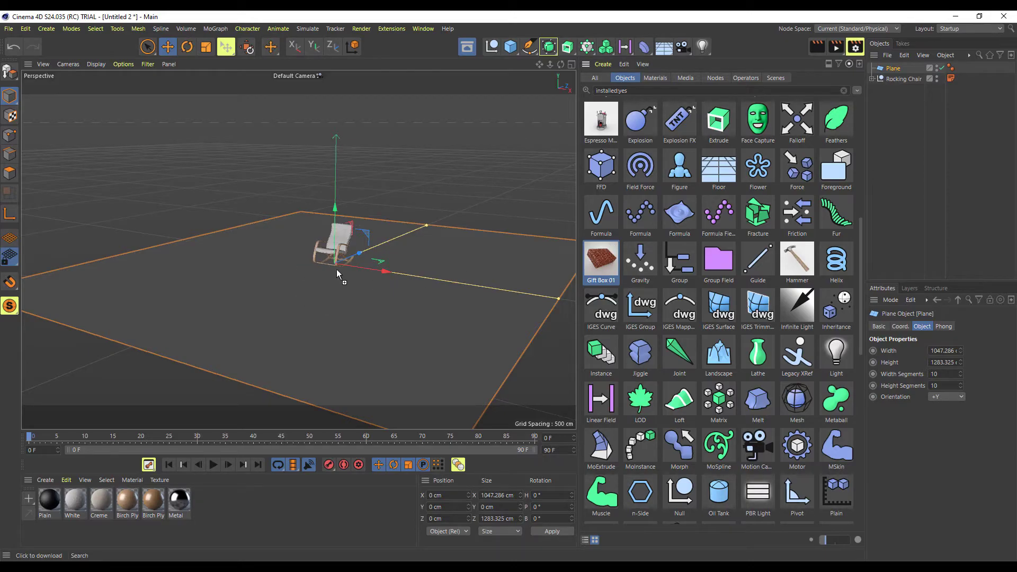
left_click_drag(341, 269, 341, 268)
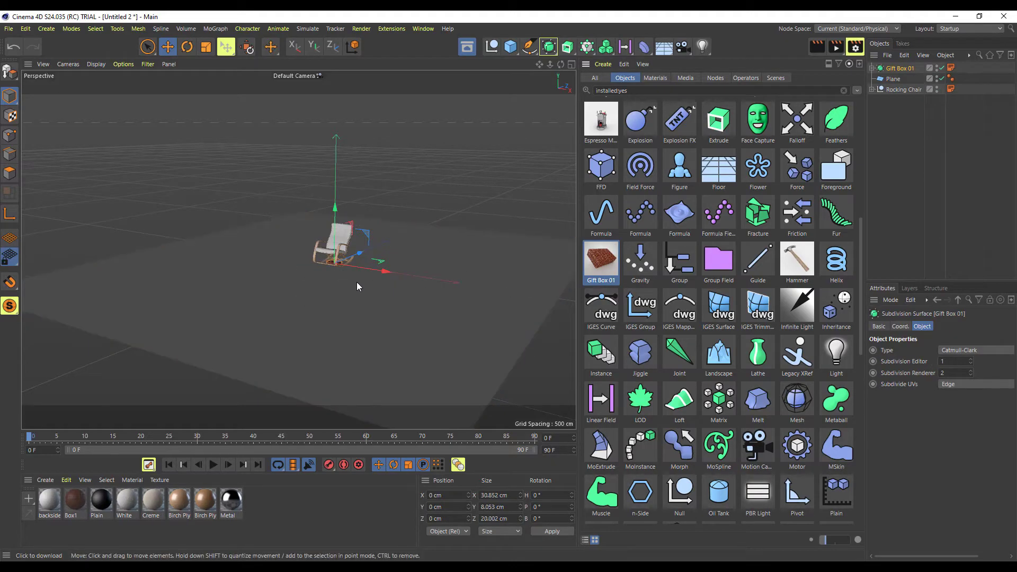
scroll(349, 270, "up", 3)
scroll(349, 281, "up", 5)
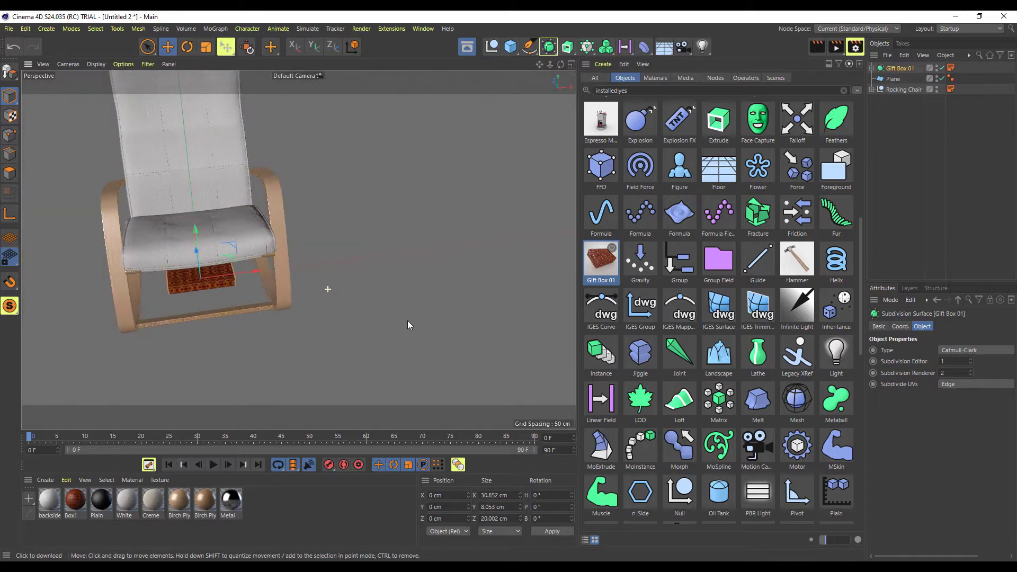
left_click_drag(403, 293, 430, 310, "alt")
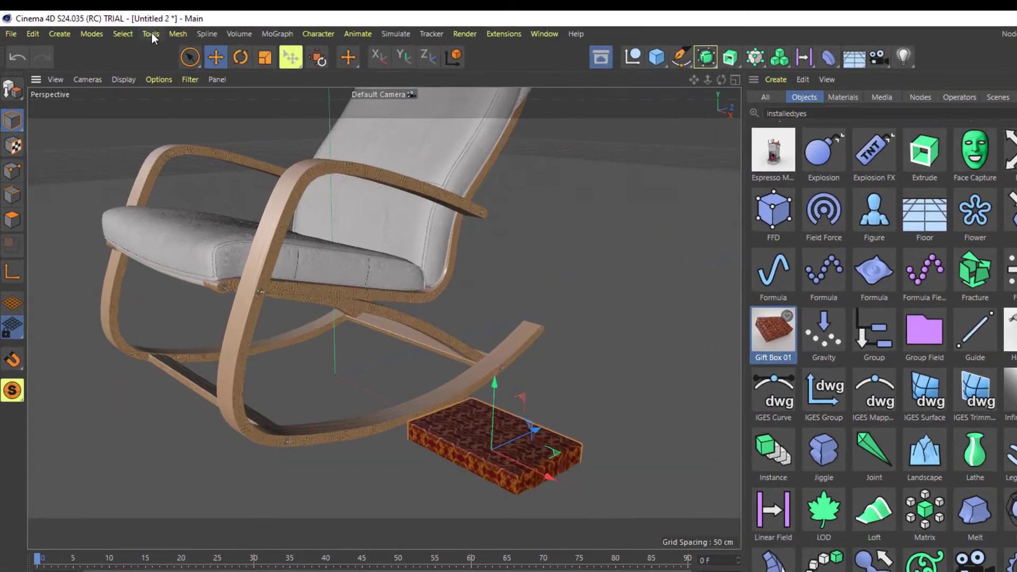
Tear off the list of Tools commands as a floating palette and put it over the viewport
left_click(117, 29)
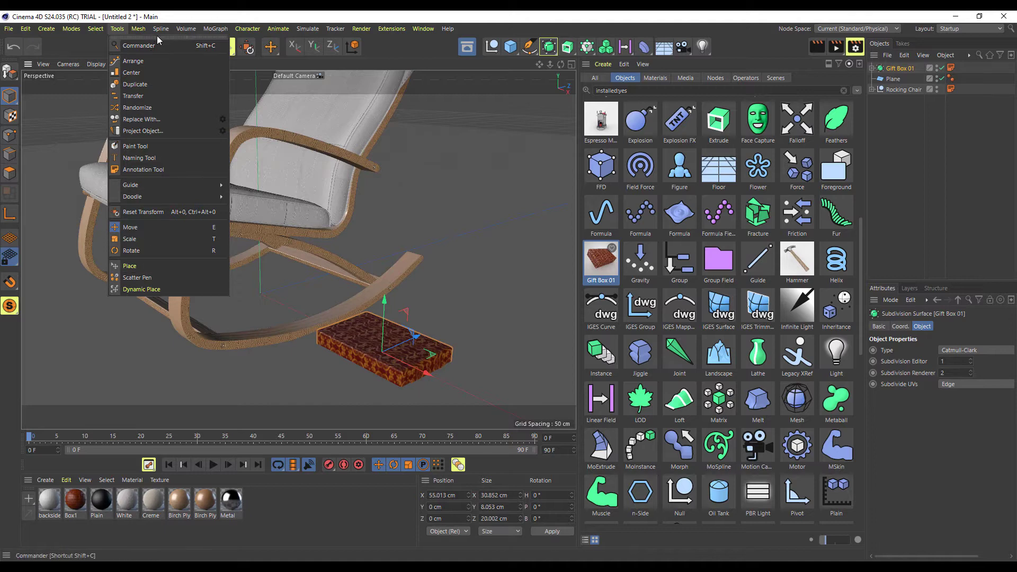
mouse_move(138, 29)
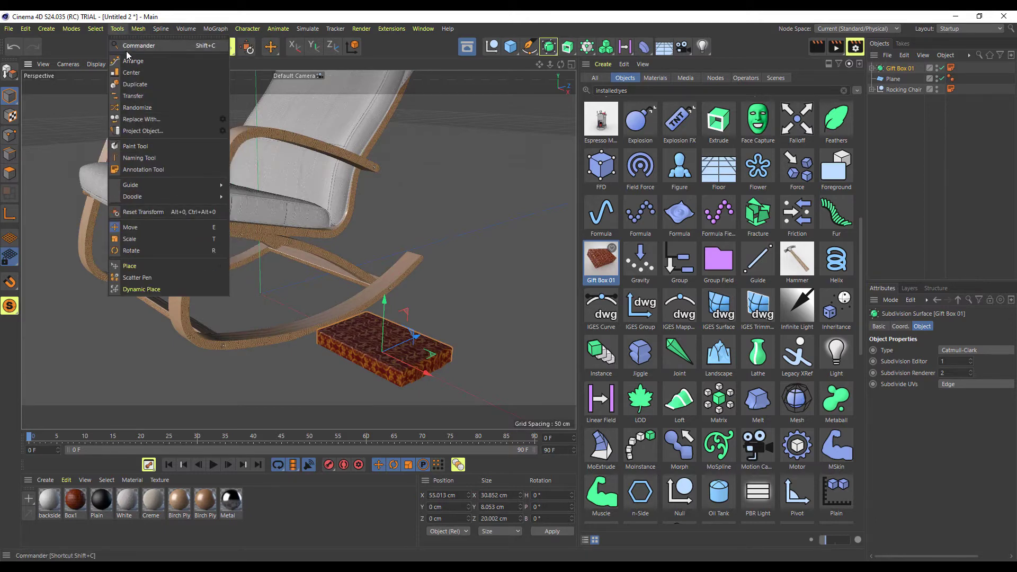
left_click(131, 39)
left_click_drag(145, 31, 529, 111)
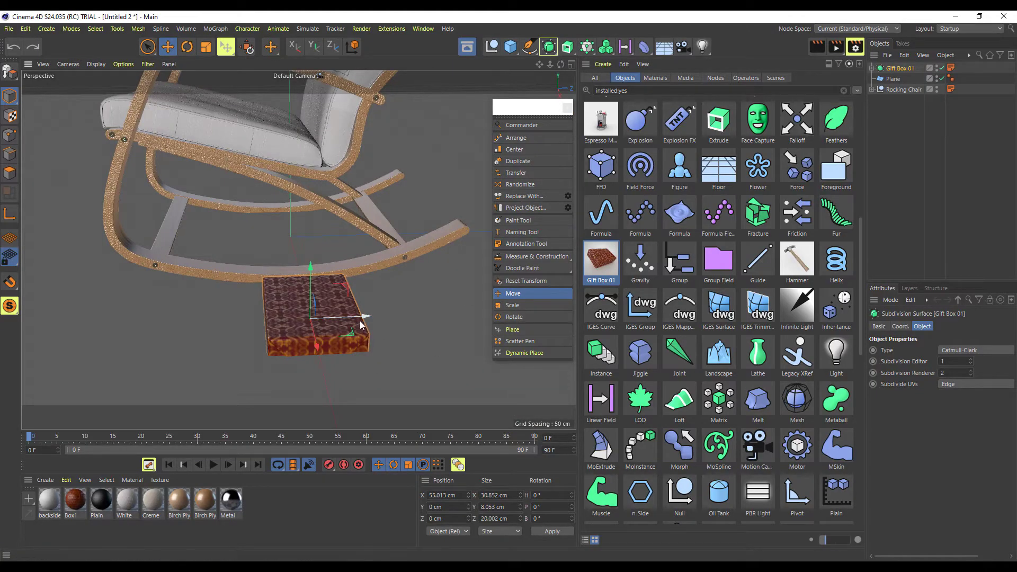
Move the gift box along Z to about -5.7 cm and make a copy of it at about Z 21 cm
left_click_drag(372, 316, 341, 361)
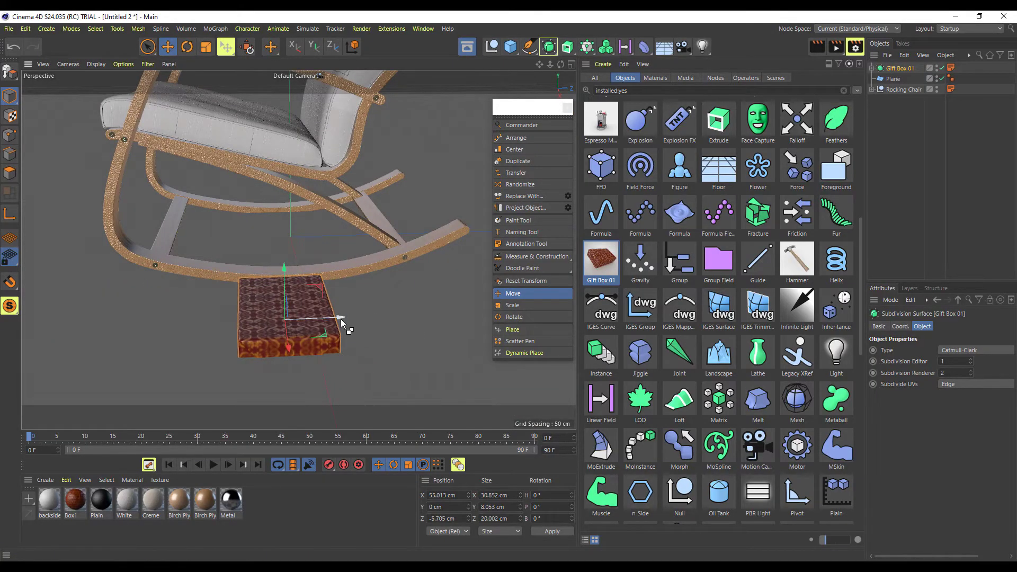
left_click_drag(341, 317, 458, 322, "ctrl")
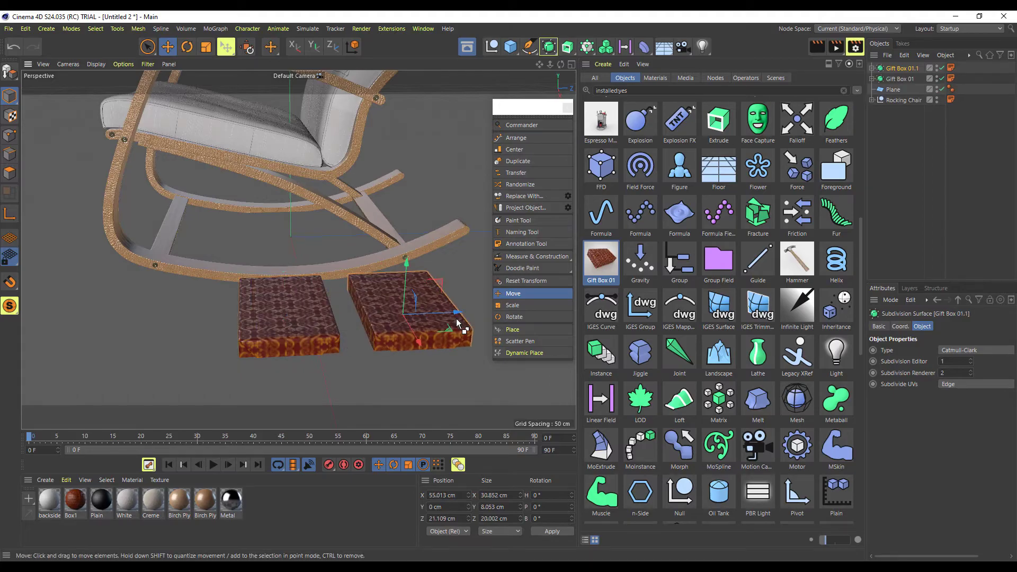
With the Place tool, enlarge the copied gift box to about 34 cm in X and reposition it beside the original
left_click(522, 329)
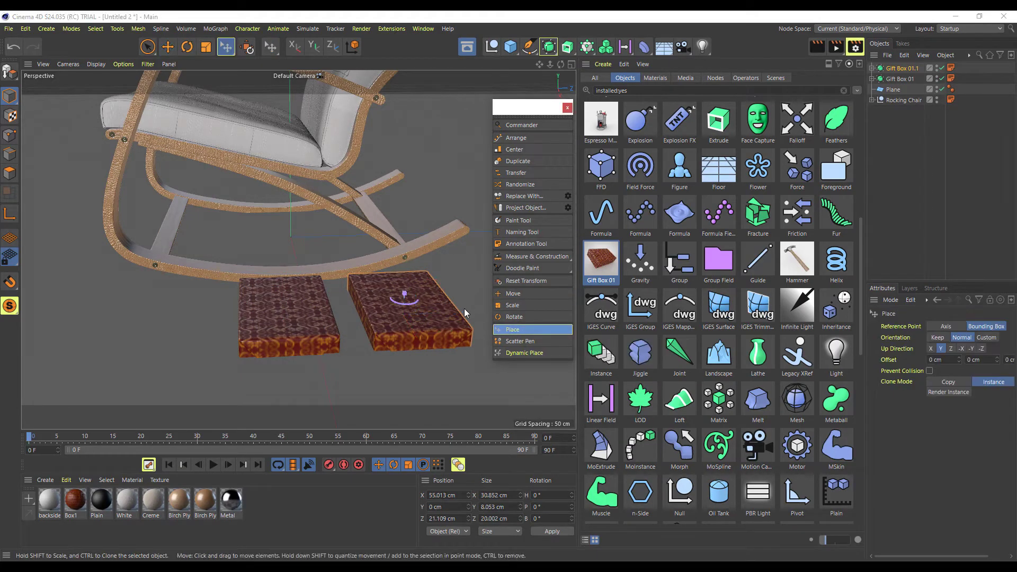
left_click_drag(404, 294, 377, 316)
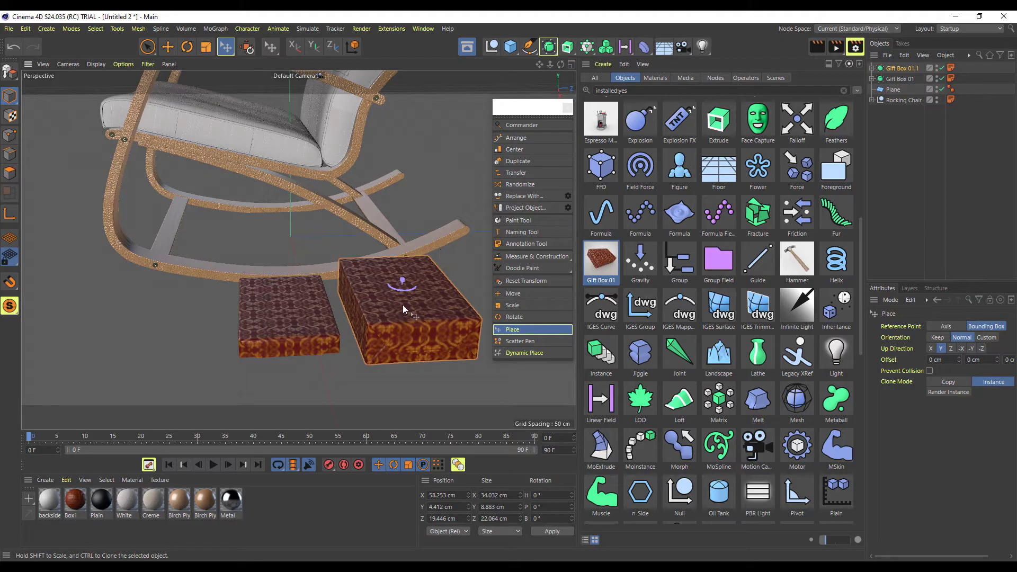
mouse_move(413, 302)
left_mouse_down()
mouse_move(234, 321)
mouse_move(390, 322)
mouse_move(341, 322)
mouse_move(384, 331)
mouse_move(339, 303)
mouse_move(320, 306)
mouse_move(400, 320)
mouse_move(412, 296)
mouse_move(397, 294)
left_mouse_up()
middle_click_drag(397, 295, 357, 276, "alt")
right_click_drag(357, 276, 418, 318, "alt")
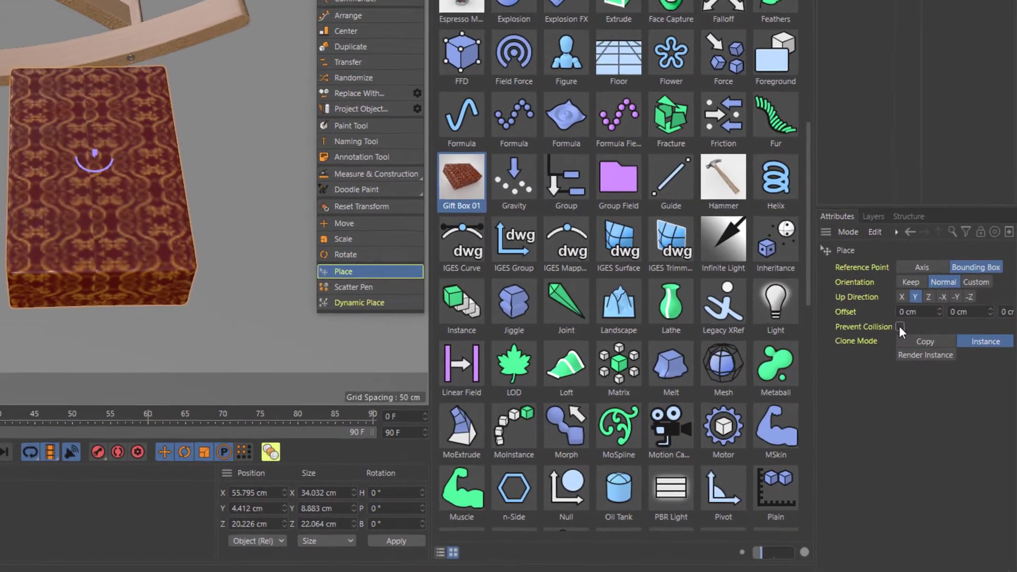
Enable Prevent Collision for the Place tool, and free the viewport by closing the Asset Browser and moving the floating palette aside
left_click(928, 371)
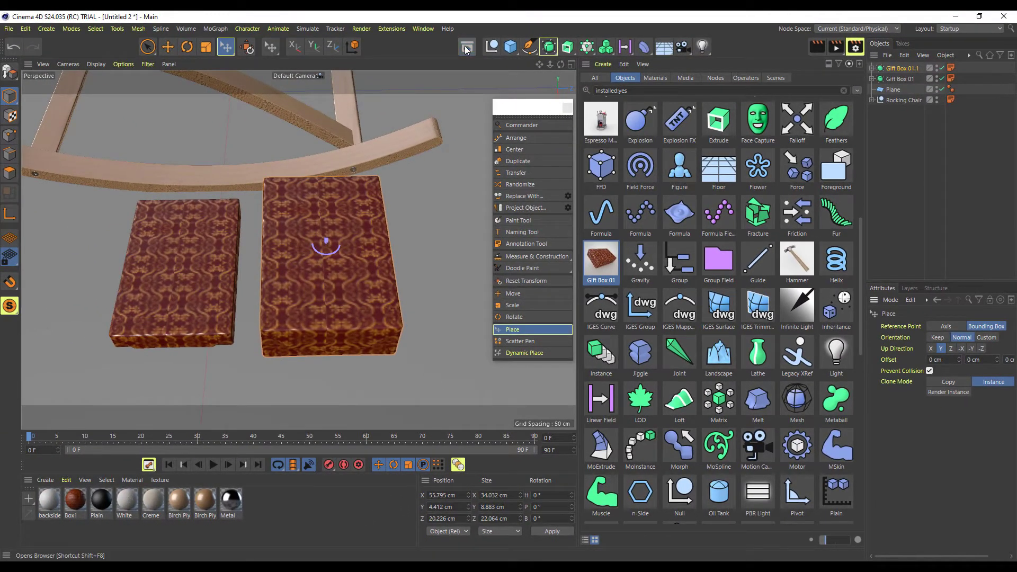
left_click(466, 48)
left_click_drag(565, 111, 703, 104)
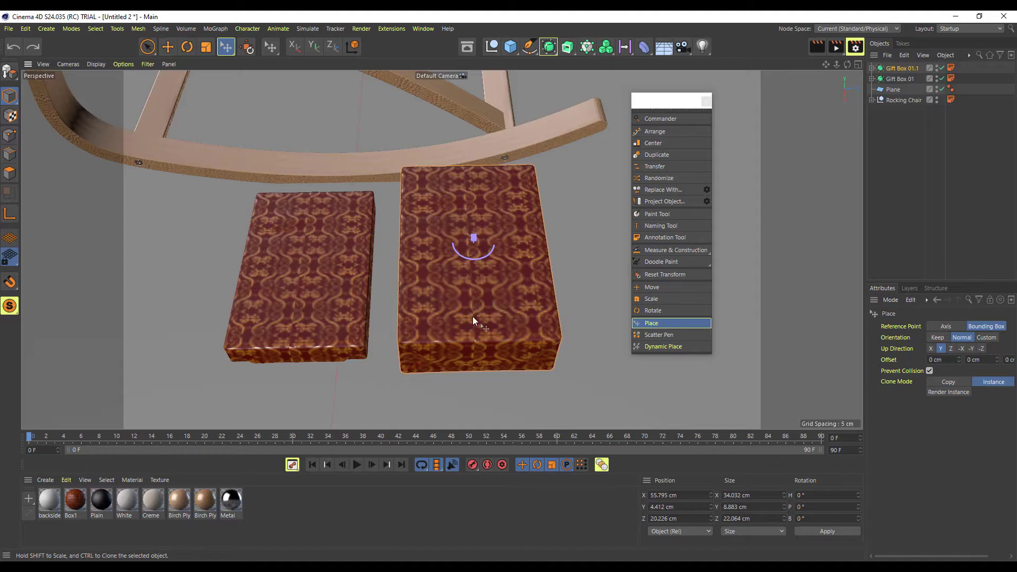
Slide the larger gift box onto and against the smaller one with the Place tool, and set it on the floor beside it
left_click_drag(472, 316, 555, 300)
right_click_drag(555, 300, 479, 310, "alt")
left_click_drag(480, 310, 483, 341, "alt")
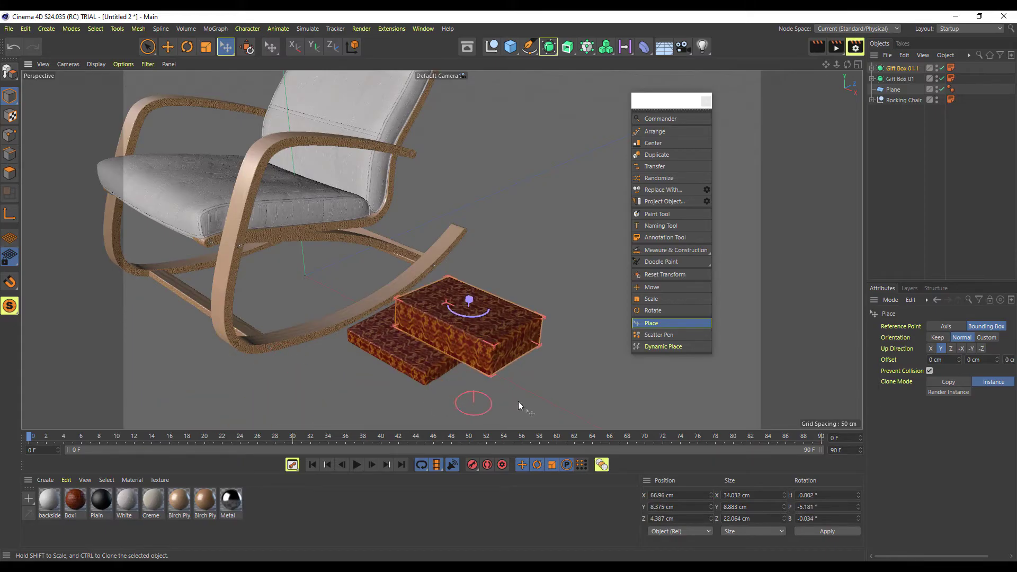
left_click_drag(518, 405, 481, 331)
left_click_drag(471, 291, 474, 368, "alt")
Select the smaller gift box and put it on the rocking chair's seat with the Place tool
left_click(364, 266)
middle_click_drag(415, 280, 346, 310, "alt")
right_click_drag(346, 310, 415, 325, "alt")
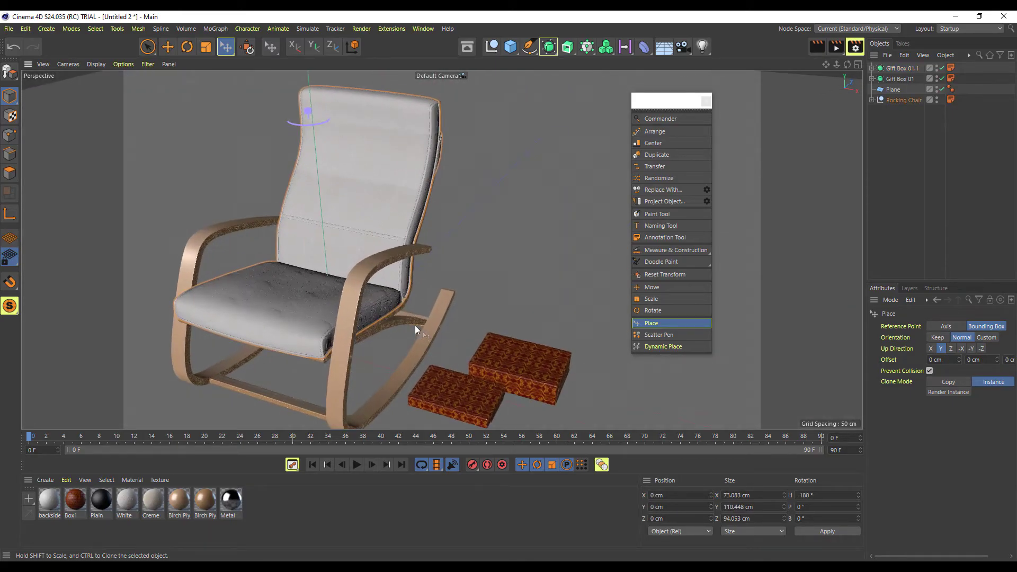
middle_click_drag(415, 325, 502, 312, "alt")
left_click(897, 79)
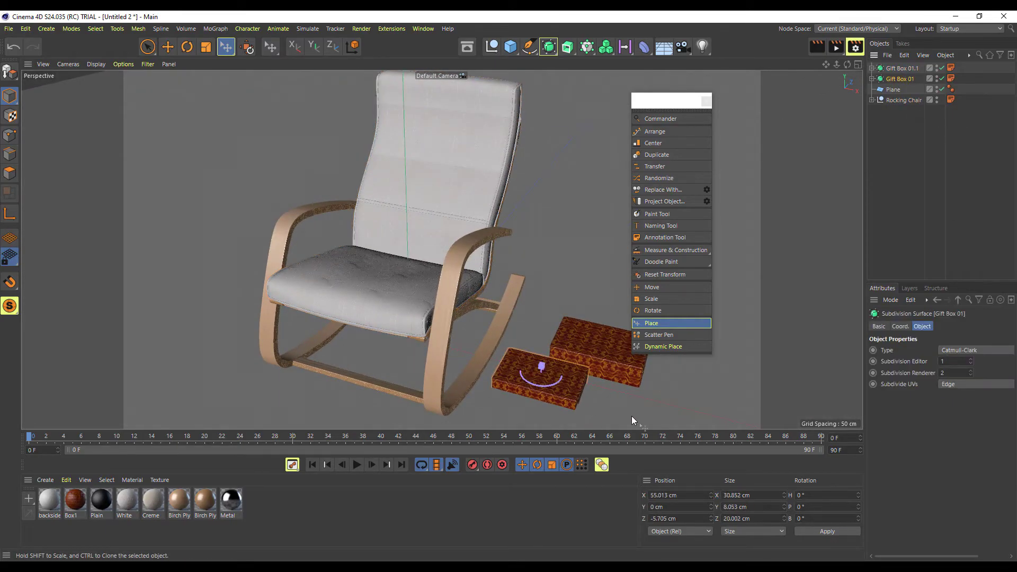
left_click_drag(631, 415, 625, 384, "alt")
middle_click_drag(625, 384, 586, 398, "alt")
mouse_move(466, 347)
right_mouse_down("alt")
mouse_move(500, 347)
mouse_move(478, 354)
right_mouse_up("alt")
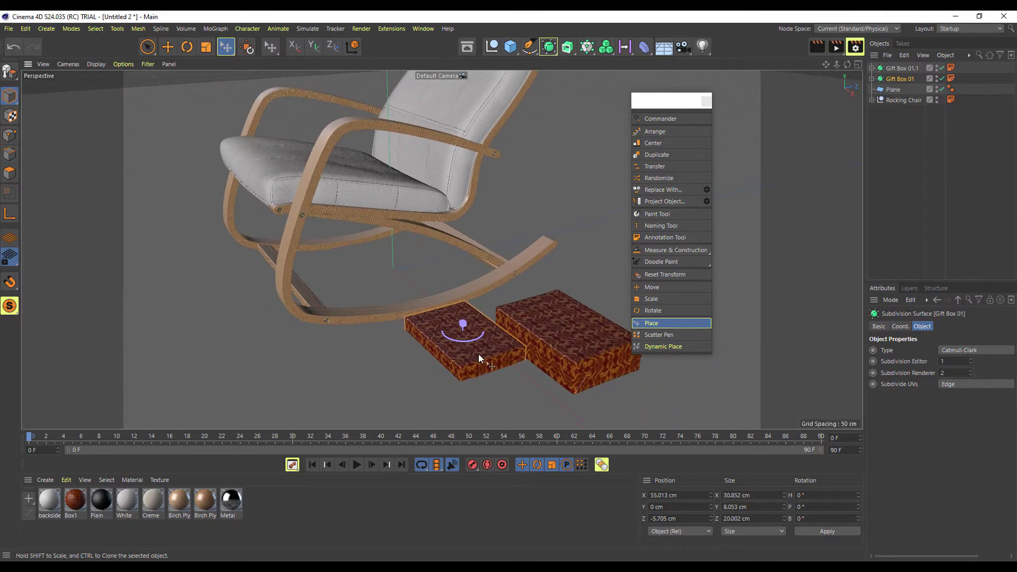
left_click_drag(479, 358, 315, 151)
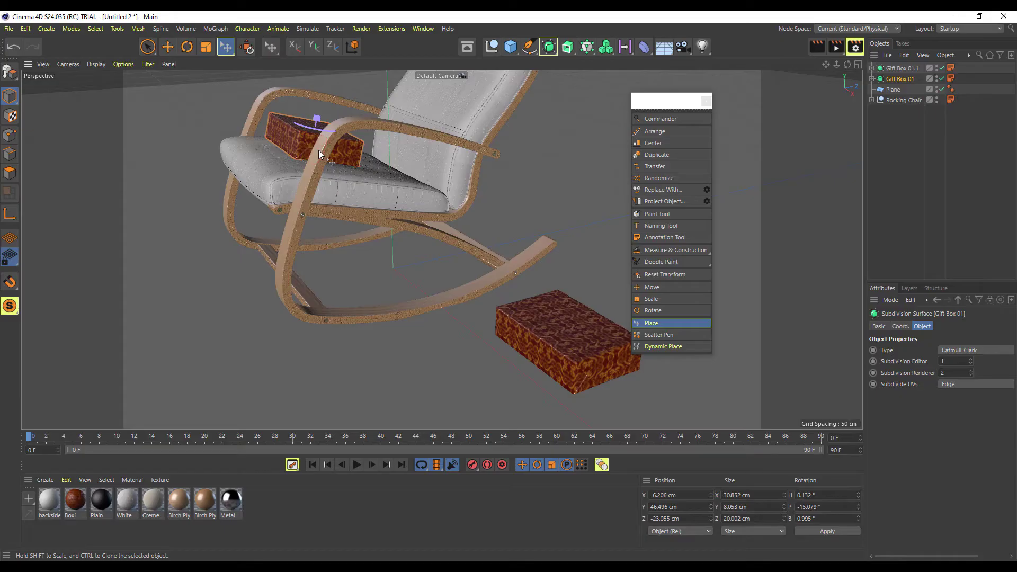
left_click_drag(341, 236, 565, 313, "alt")
right_click_drag(565, 313, 428, 265, "alt")
middle_click_drag(428, 265, 369, 284, "alt")
right_click_drag(362, 282, 513, 350, "alt")
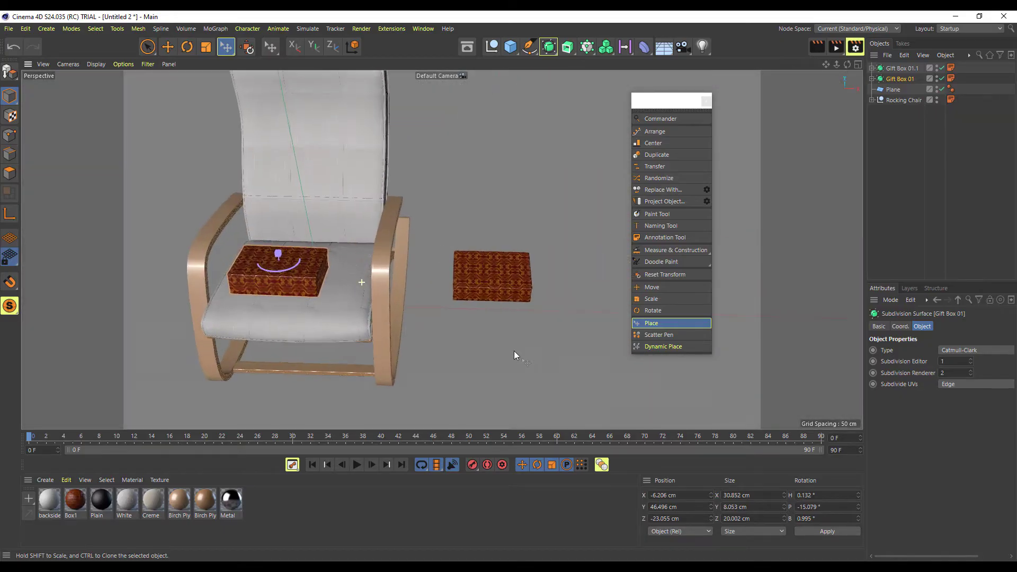
Stack the larger gift box on top of the smaller one on the rocking chair's seat with the Place tool
left_click_drag(514, 351, 526, 287, "alt")
left_click(525, 287)
left_click_drag(523, 348, 478, 367, "alt")
left_click_drag(544, 333, 249, 206)
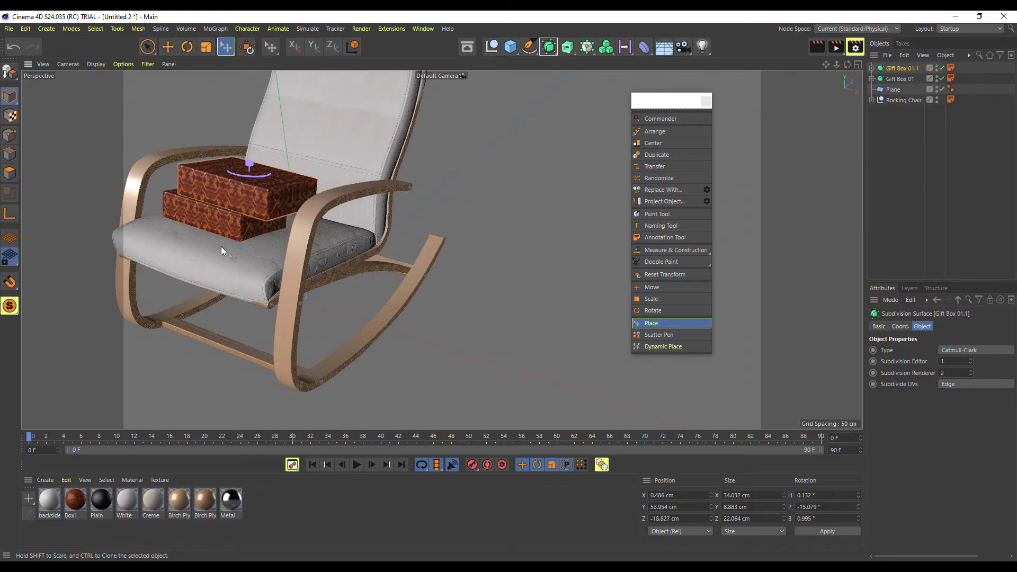
left_click_drag(221, 246, 602, 323, "alt")
scroll(455, 329, "up", 3)
scroll(467, 339, "down", 5)
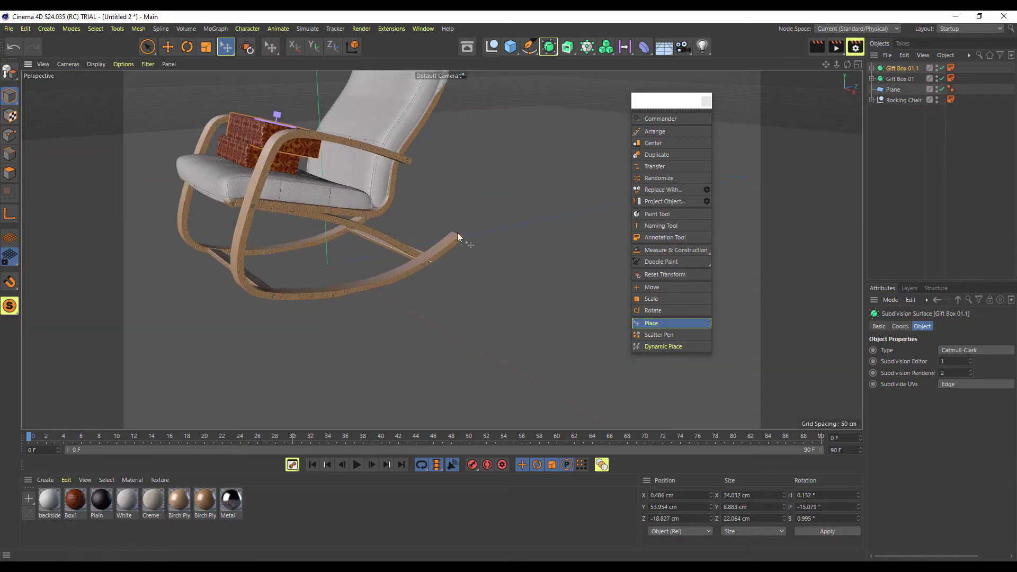
Open the Asset Browser, search for "frui" and add the Banana object to the scene
left_click(470, 50)
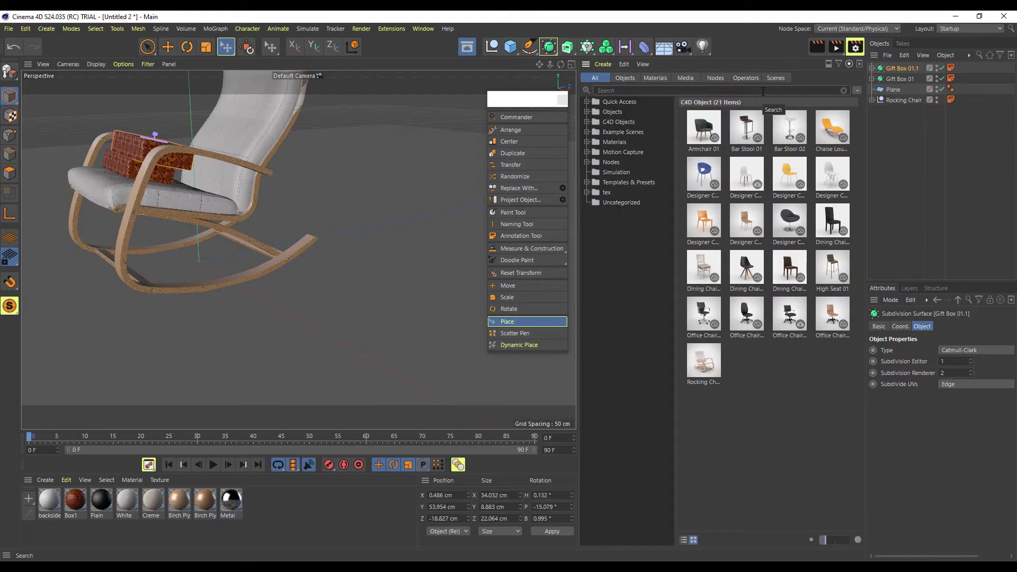
type("b")
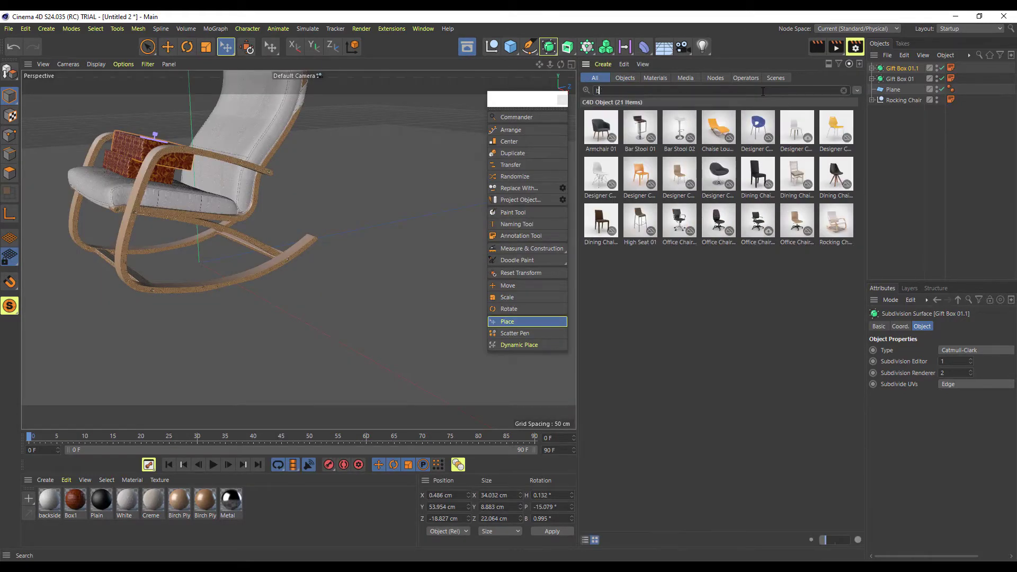
type("la")
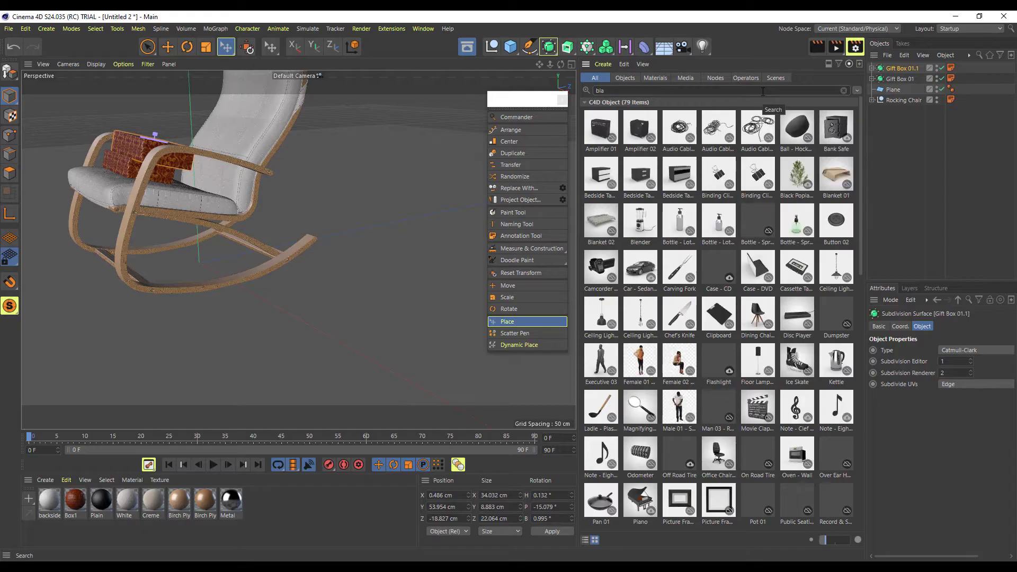
key("BackSpace")
key("BackSpace")
key("BackSpace")
type("tfrui")
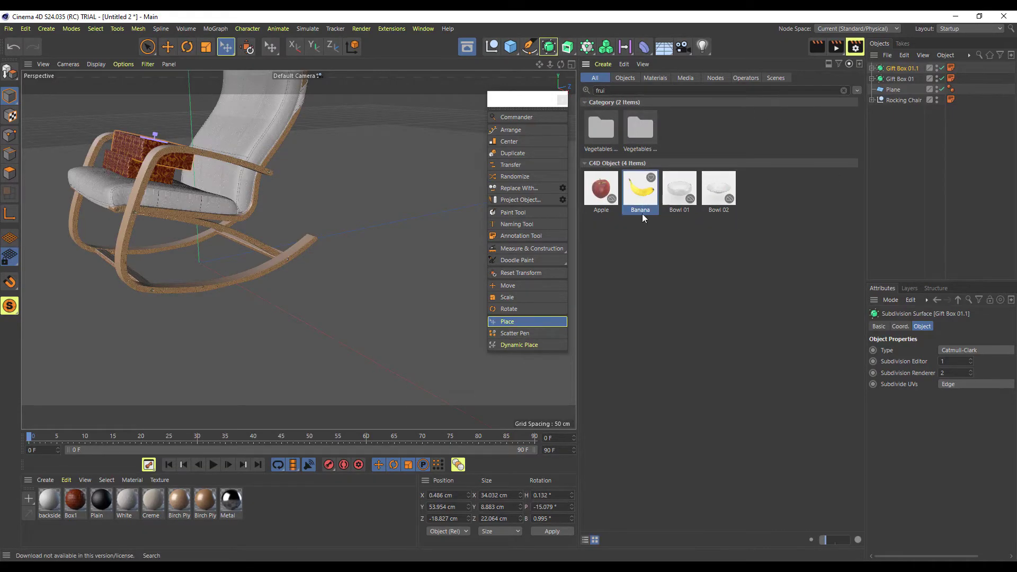
left_click_drag(511, 103, 464, 99)
double_click(633, 197)
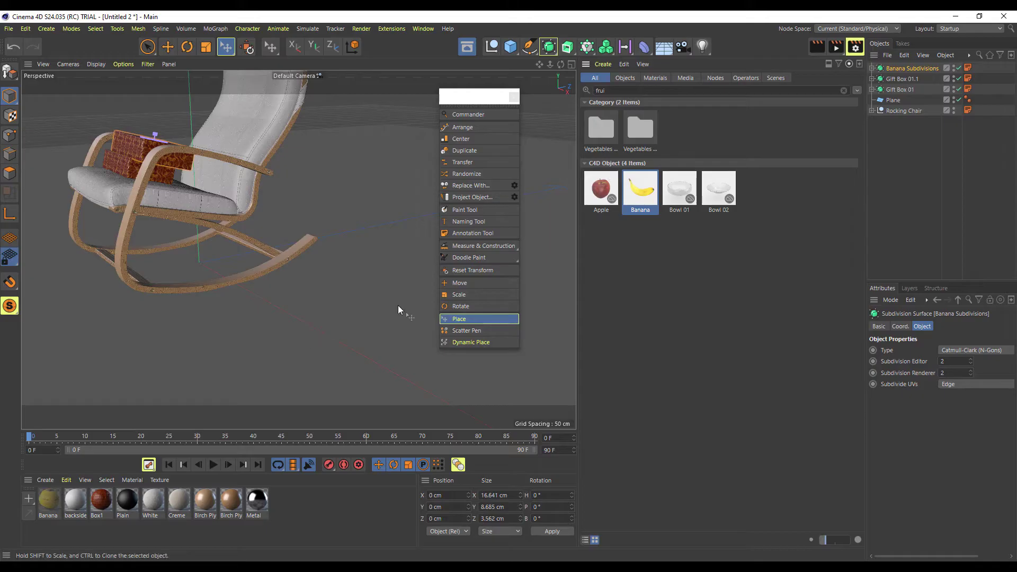
Move the banana about 88 cm along Z with the Move tool so it sits clear of the rocking chair
scroll(397, 310, "down", 1)
key("e")
middle_click_drag(304, 331, 395, 383, "alt")
scroll(395, 383, "up", 4)
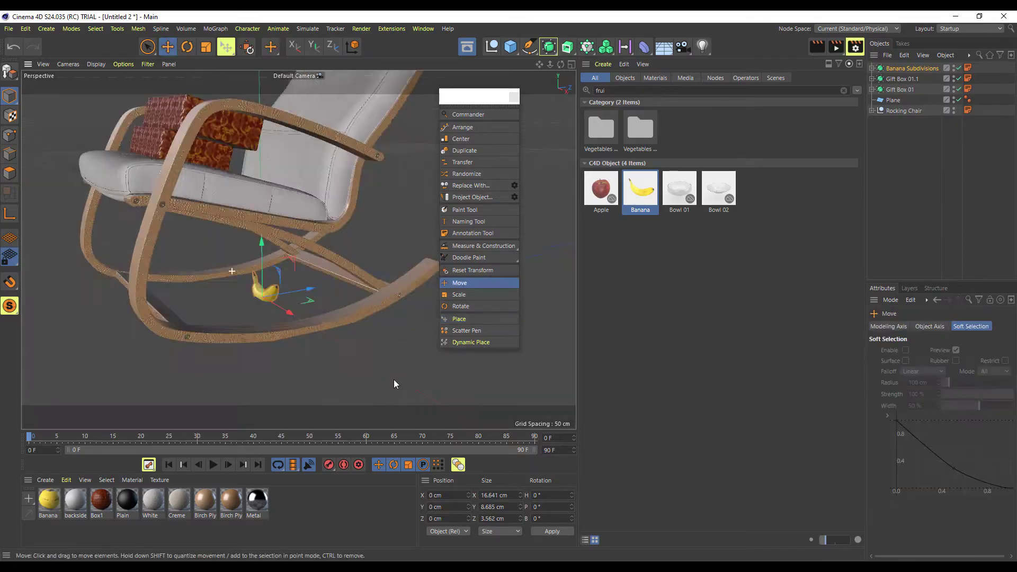
left_click_drag(326, 294, 540, 256)
middle_click_drag(426, 364, 249, 372, "alt")
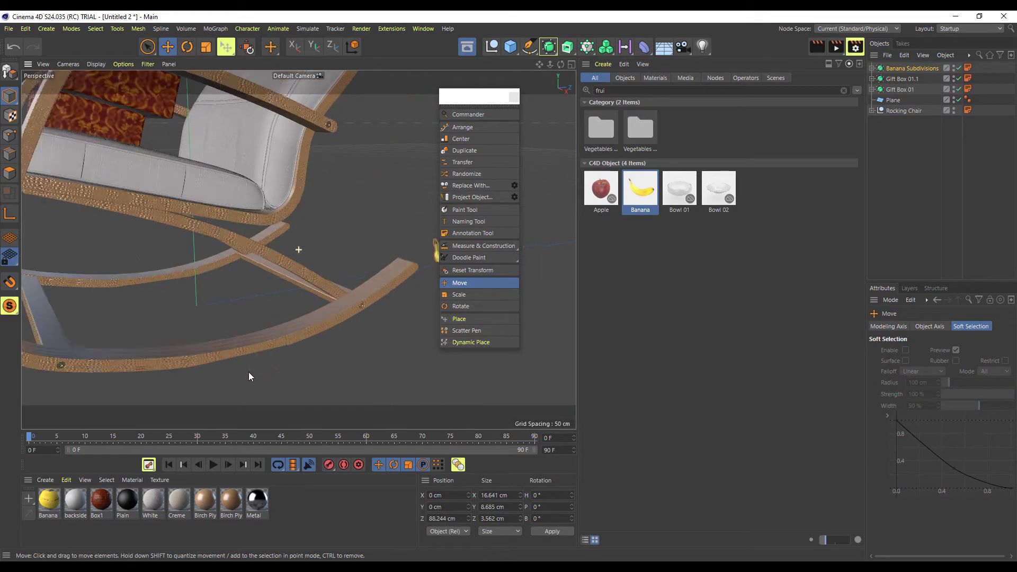
scroll(440, 374, "down", 5)
middle_click_drag(440, 374, 231, 307, "alt")
scroll(231, 307, "up", 2)
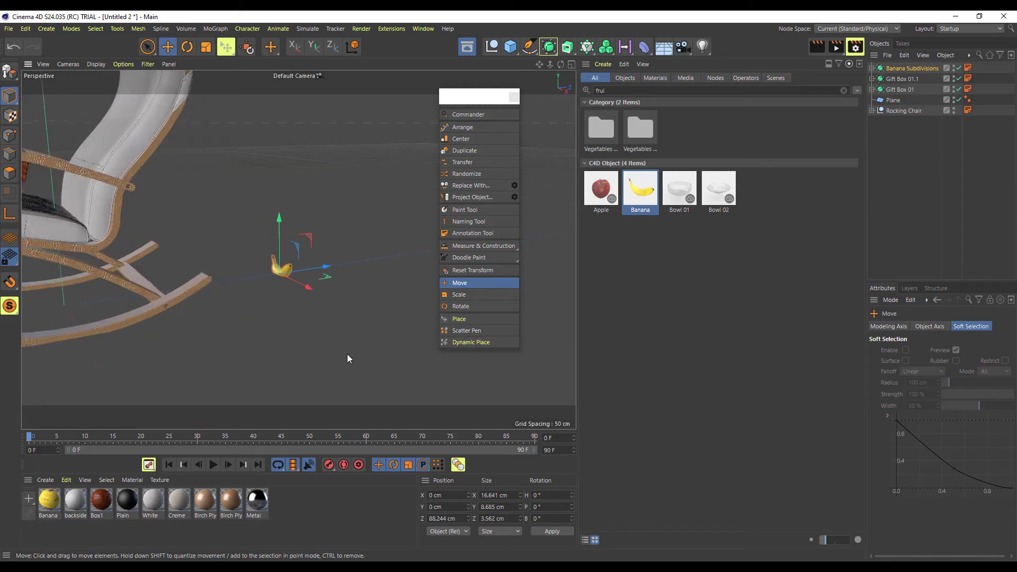
Activate the Scatter Pen, close the Asset Browser and move the floating tool palette to the chair side of the viewport
left_click(464, 332)
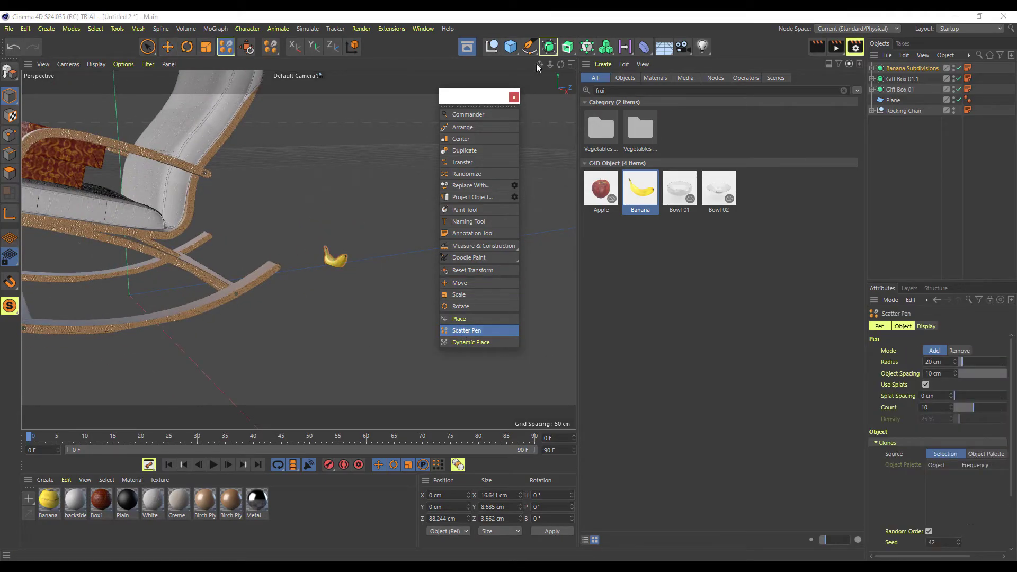
left_click(467, 49)
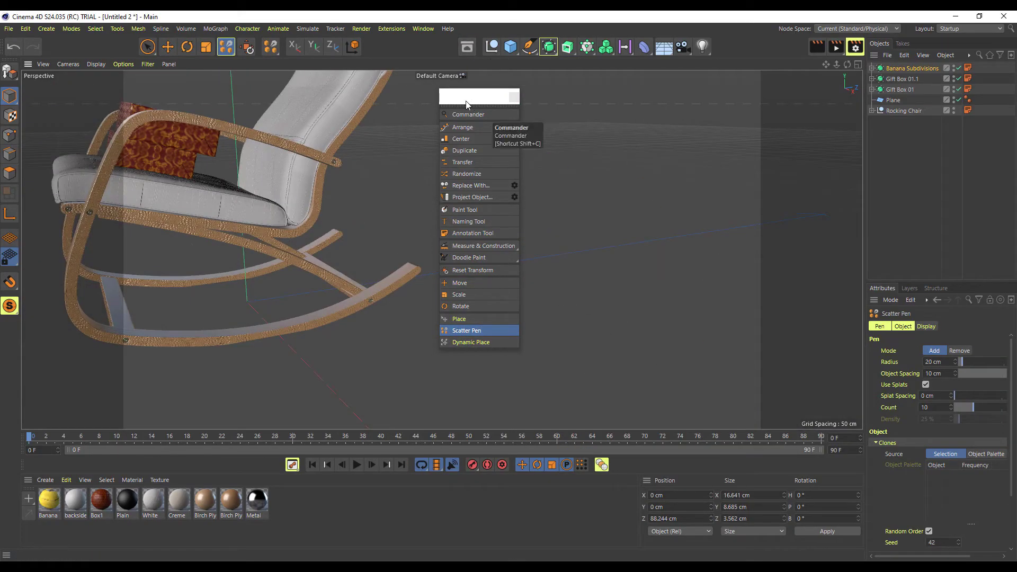
left_click_drag(491, 103, 143, 115)
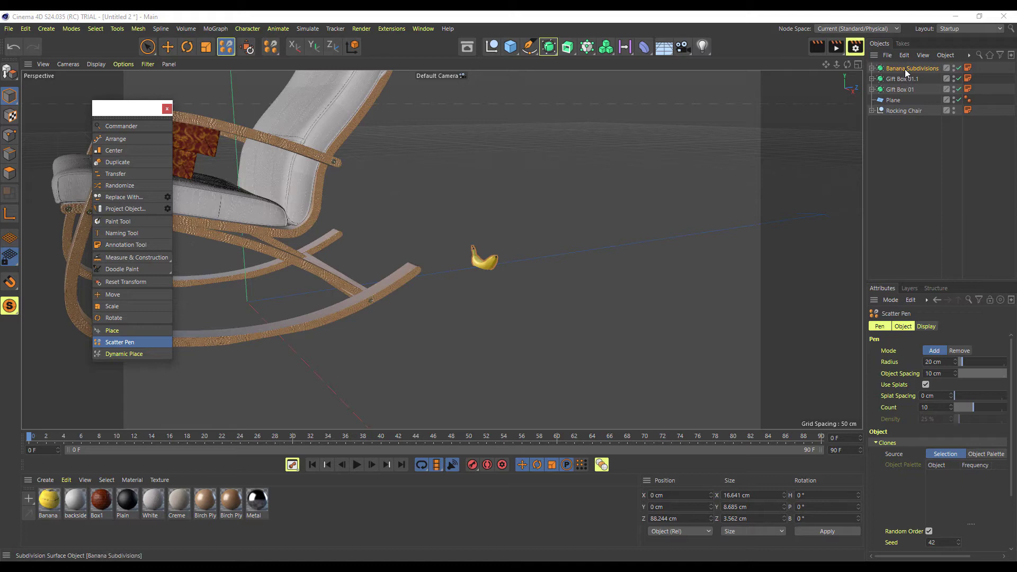
Paint a long winding trail of scattered bananas on the floor plane behind and beside the rocking chair
scroll(580, 262, "down", 4)
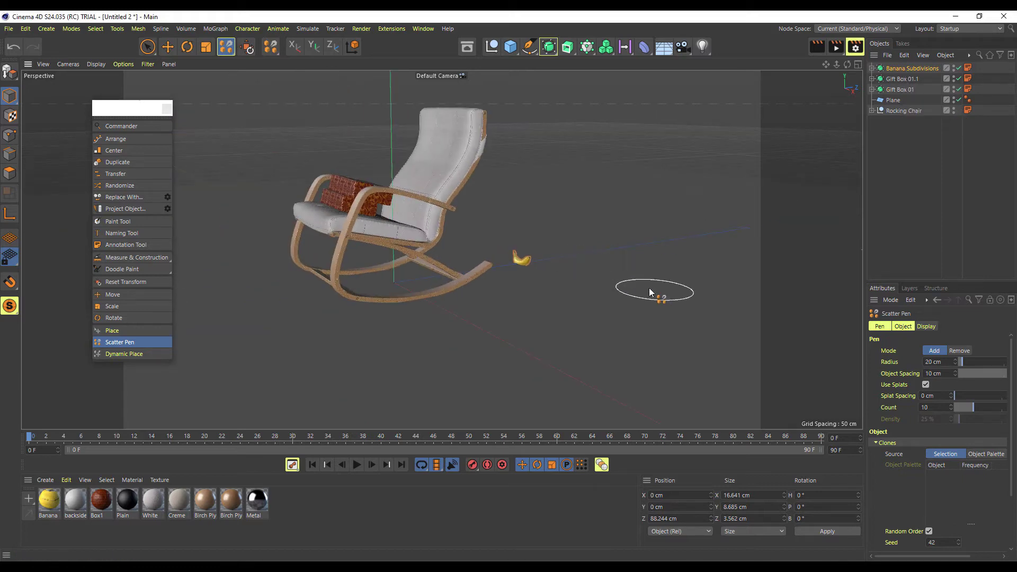
middle_click_drag(650, 292, 482, 346, "alt")
left_click_drag(506, 275, 472, 316, "alt")
middle_click_drag(580, 293, 498, 289, "alt")
scroll(556, 334, "down", 5)
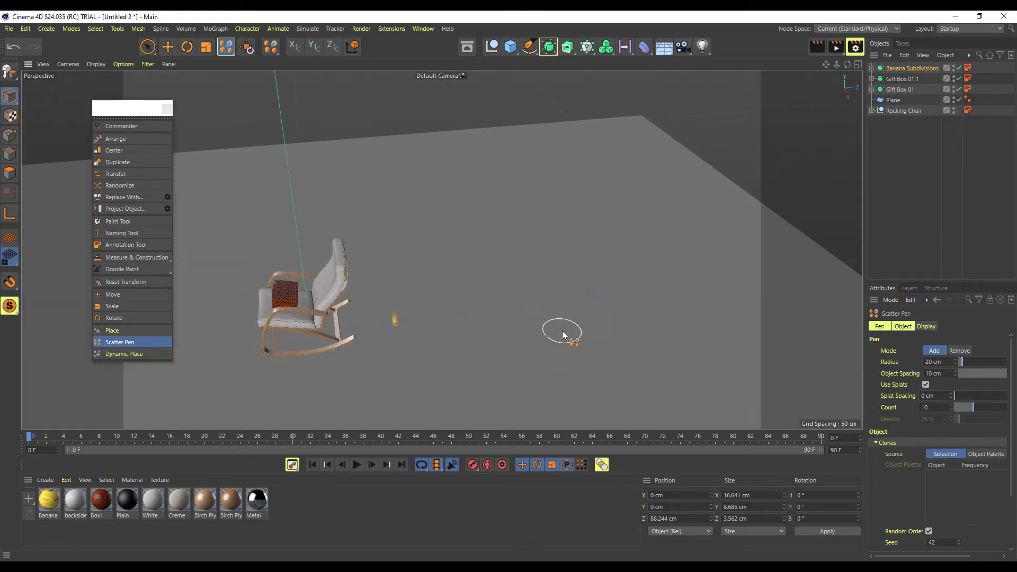
left_click_drag(563, 335, 491, 325, "alt")
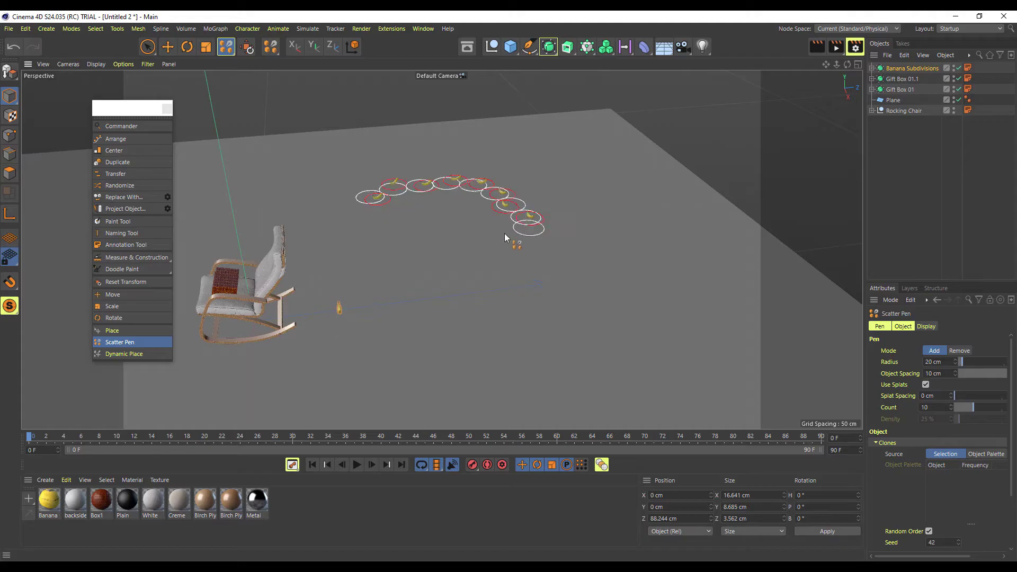
mouse_move(504, 237)
left_mouse_down()
mouse_move(461, 272)
mouse_move(548, 289)
mouse_move(549, 406)
mouse_move(553, 227)
left_mouse_up()
mouse_move(477, 326)
left_mouse_down()
mouse_move(573, 289)
mouse_move(601, 291)
left_mouse_up()
scroll(620, 339, "down", 4)
middle_click_drag(476, 365, 589, 265, "alt")
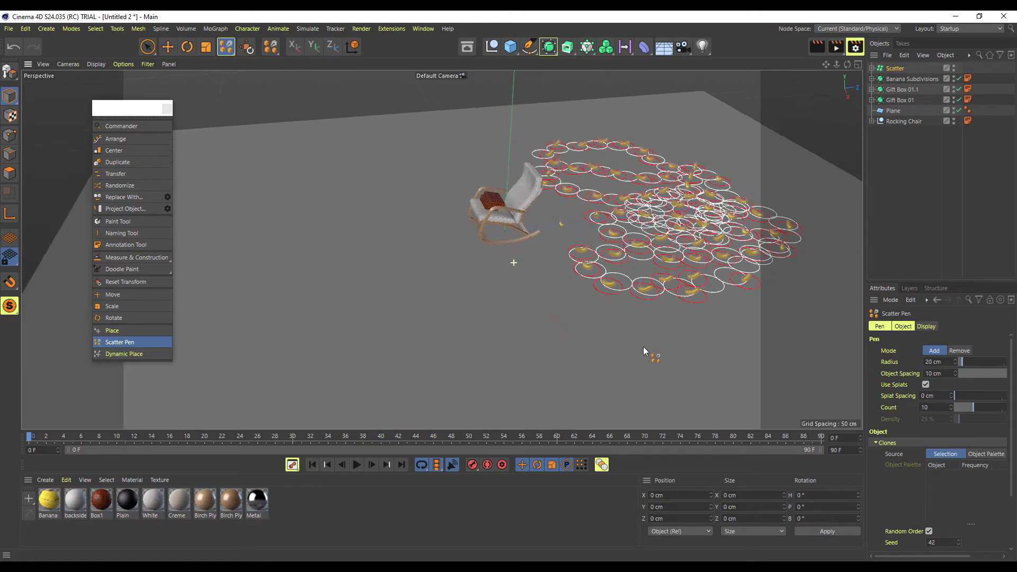
Widen the attribute settings, and set the Scatter Pen radius to 116 cm and its count to 25
scroll(644, 352, "up", 5)
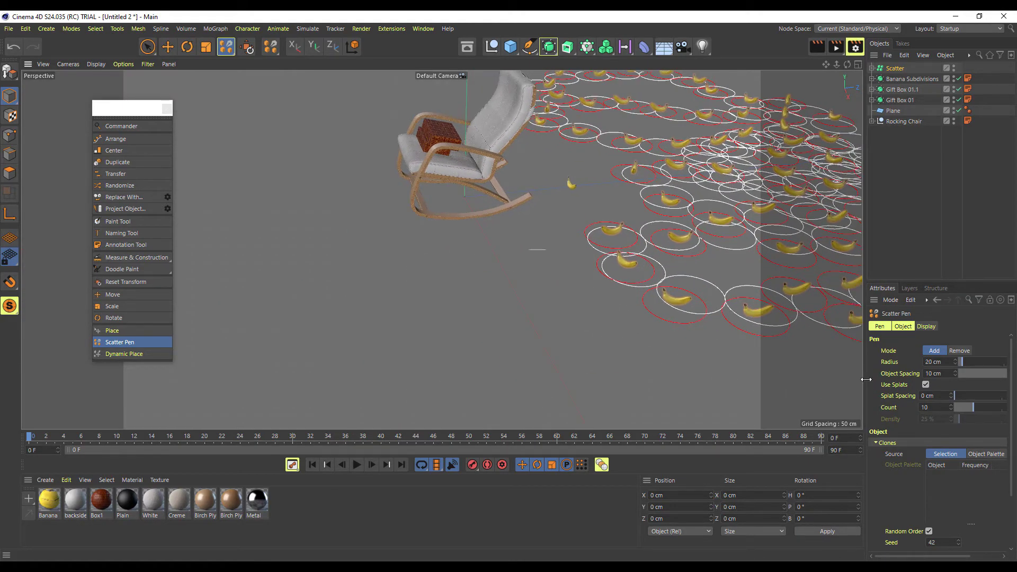
left_click_drag(866, 380, 690, 382)
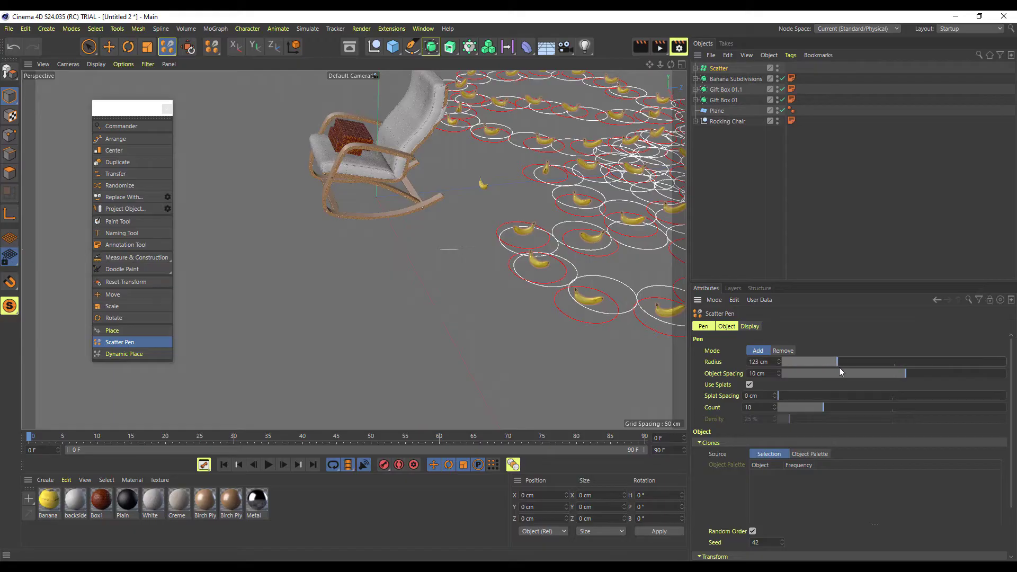
left_click_drag(839, 367, 840, 366)
scroll(365, 322, "down", 2)
scroll(364, 322, "down", 2)
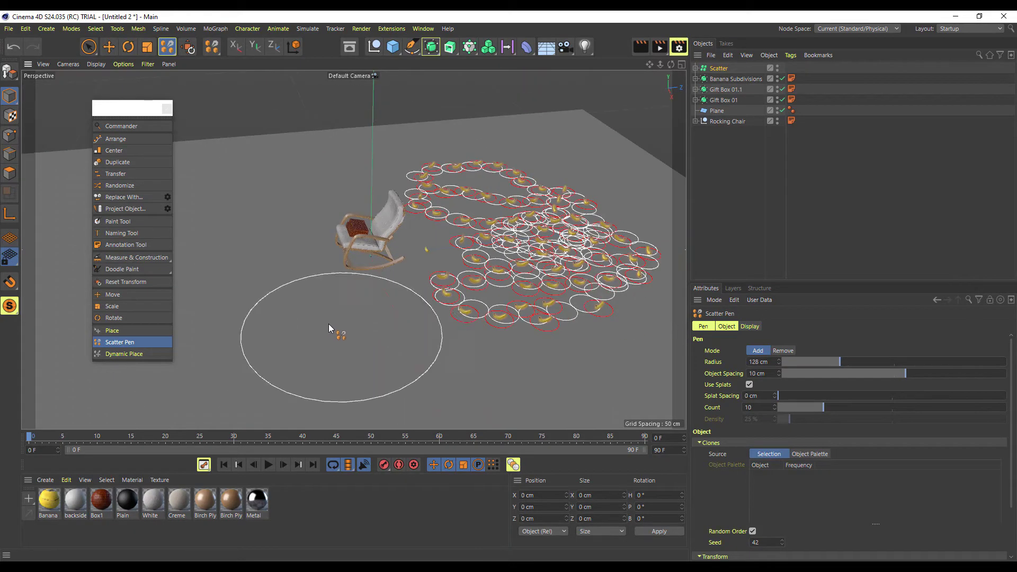
mouse_move(426, 333)
middle_mouse_down()
mouse_move(438, 335)
mouse_move(391, 325)
mouse_move(506, 347)
mouse_move(297, 297)
mouse_move(447, 349)
mouse_move(376, 320)
middle_mouse_up()
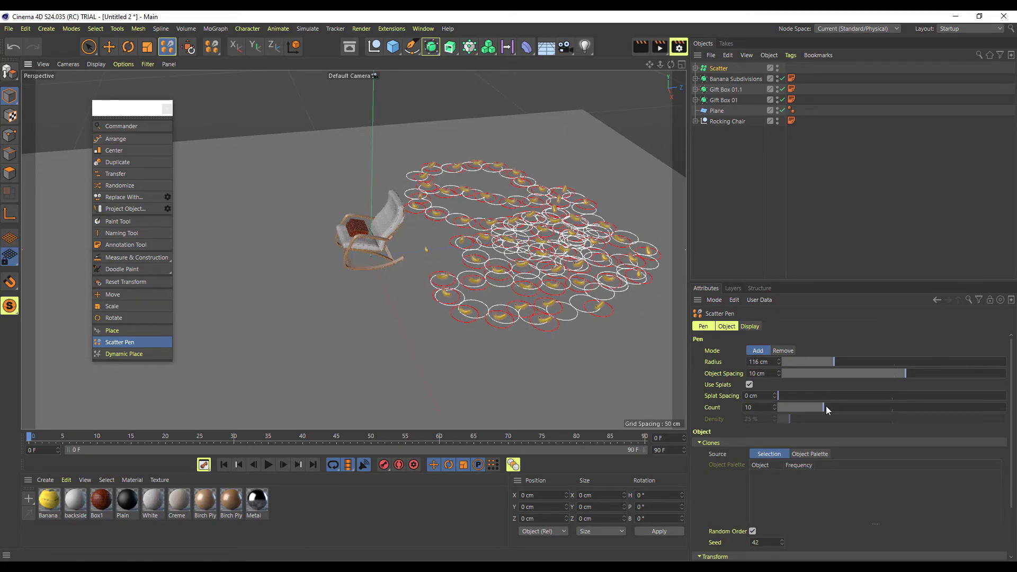
left_click_drag(824, 408, 891, 407)
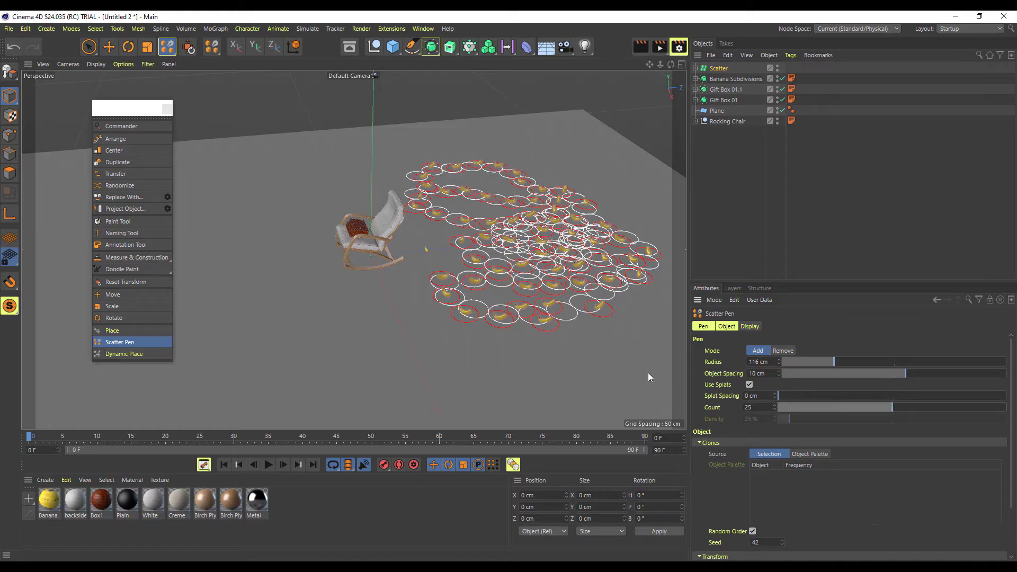
scroll(488, 332, "down", 1)
middle_click_drag(390, 338, 500, 332, "alt")
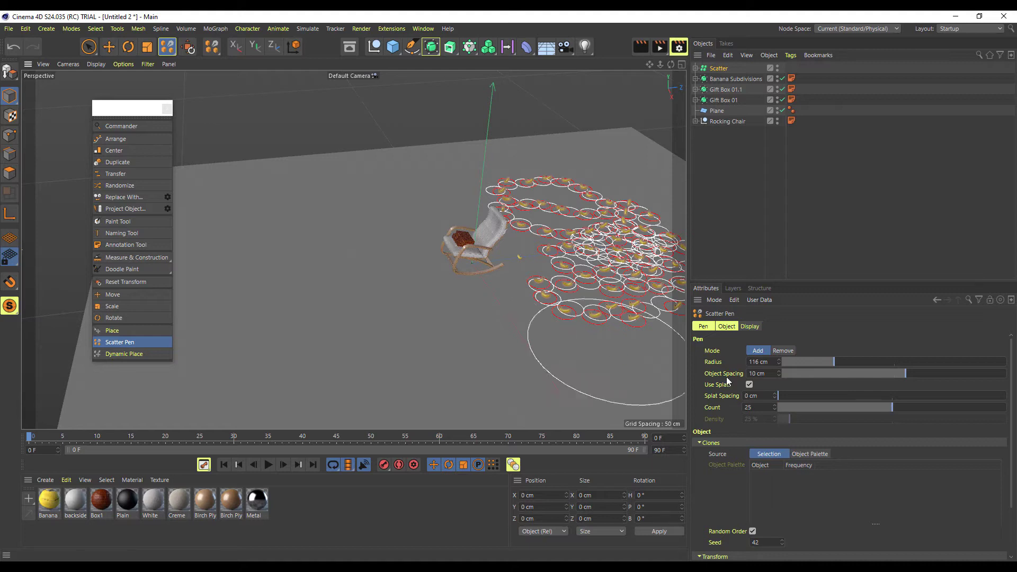
Set the splat spacing to 52 cm and paint four separate groups of bananas on empty areas of the floor
left_click_drag(780, 395, 796, 399)
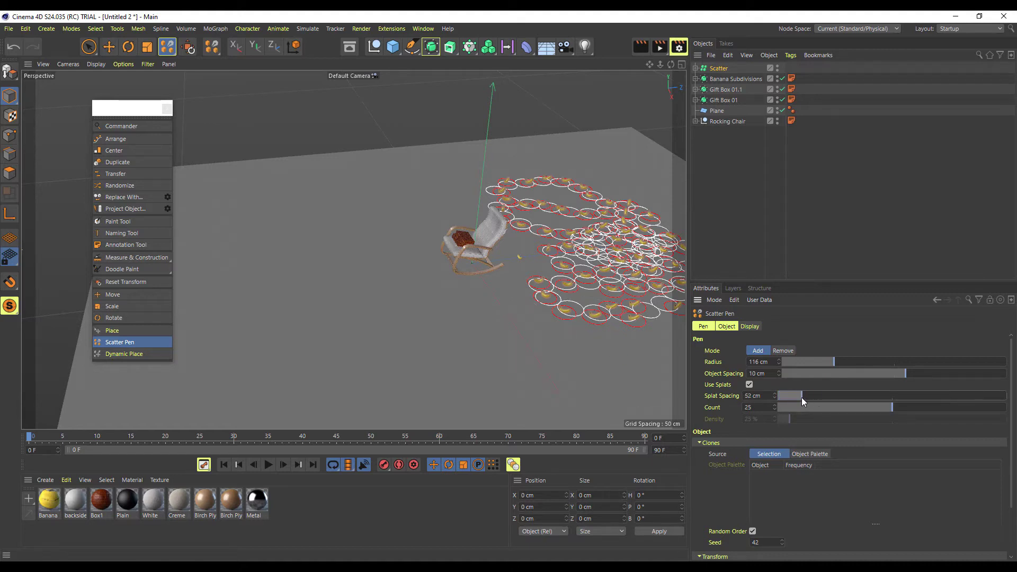
left_click(355, 284)
left_click(546, 363)
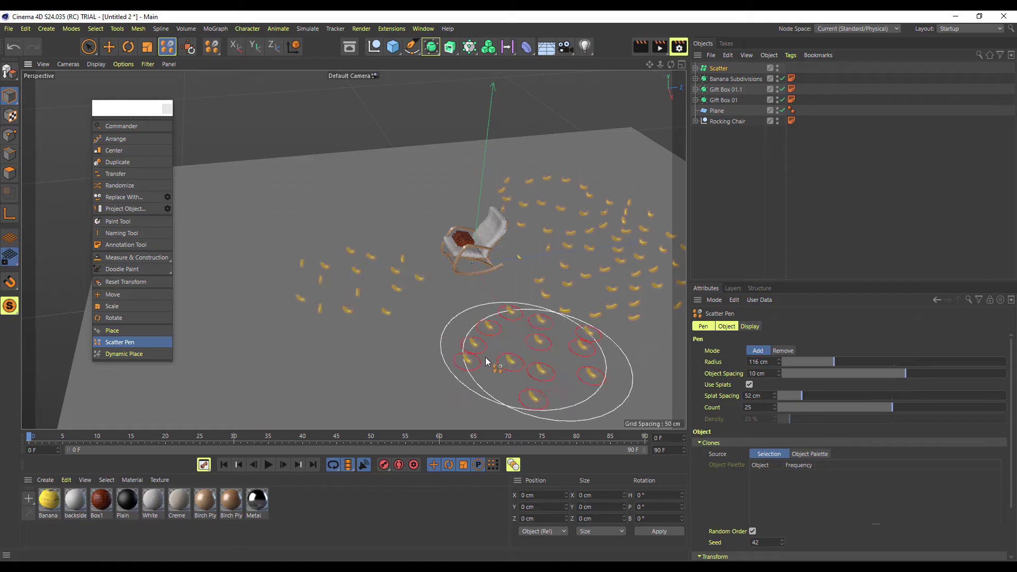
left_click_drag(371, 179, 344, 172)
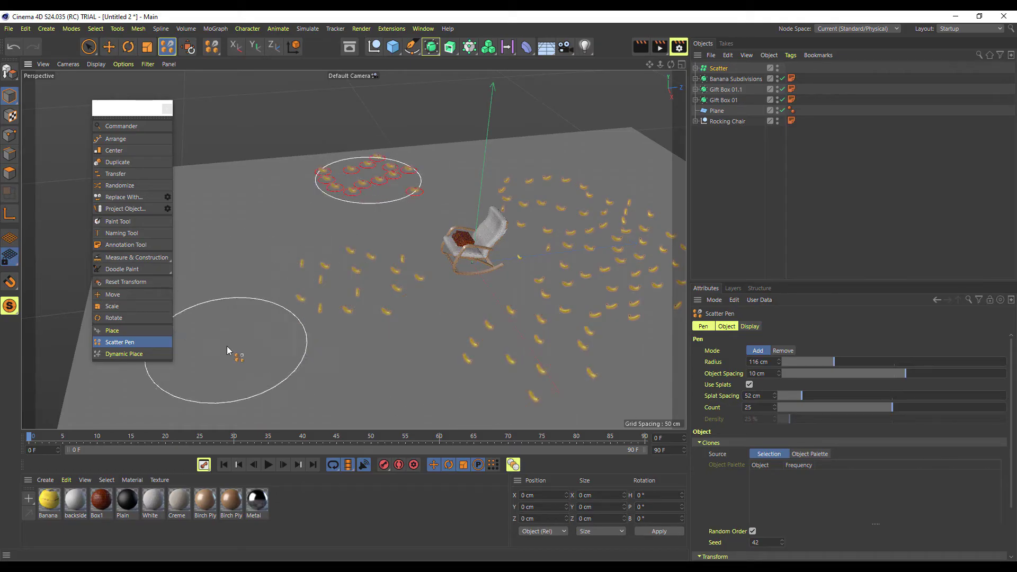
left_click_drag(226, 345, 222, 346)
Reset the splat spacing to 0 cm, paint bananas across the floor and over the rocking chair, and inspect them up close
left_click_drag(805, 398, 766, 396)
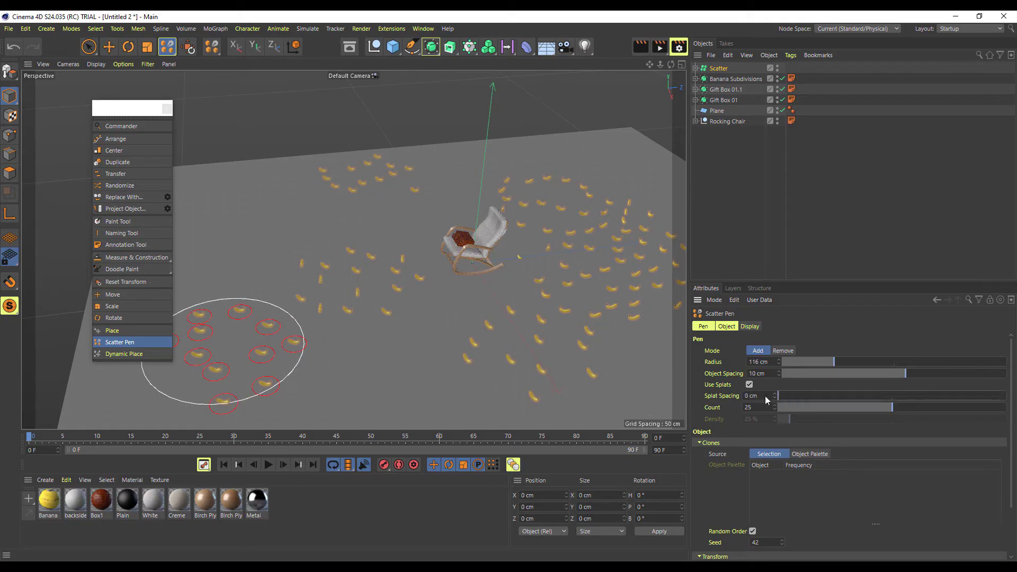
mouse_move(296, 184)
left_mouse_down()
mouse_move(235, 230)
mouse_move(397, 198)
mouse_move(383, 212)
mouse_move(467, 254)
mouse_move(329, 313)
mouse_move(370, 367)
mouse_move(480, 311)
left_mouse_up()
right_click_drag(481, 310, 610, 92, "alt")
left_click_drag(610, 91, 529, 221, "alt")
right_click_drag(529, 221, 612, 210, "alt")
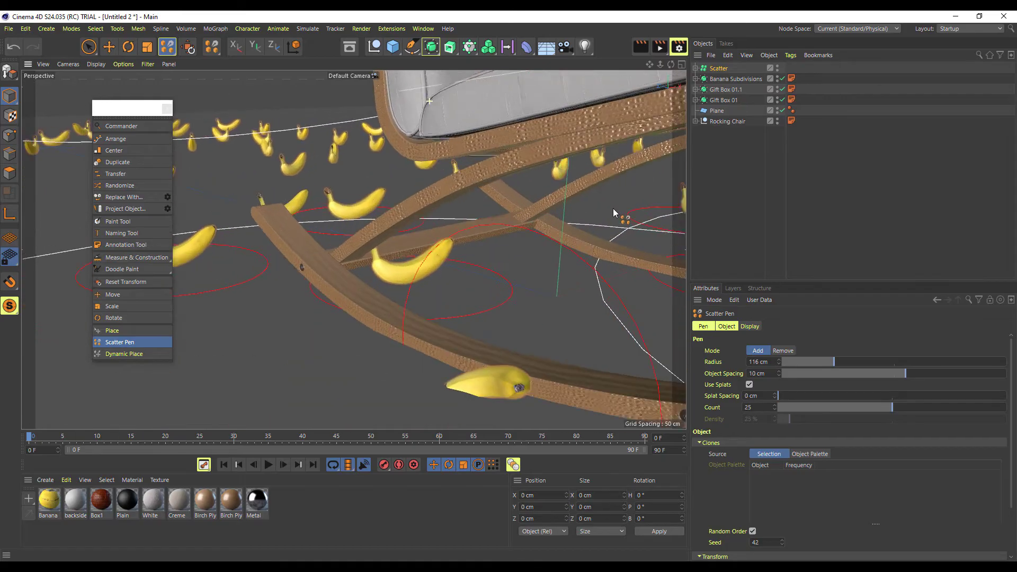
left_click_drag(613, 210, 471, 209, "alt")
right_click_drag(515, 297, 270, 209, "alt")
left_click_drag(391, 226, 319, 249, "alt")
middle_click_drag(320, 249, 277, 249, "alt")
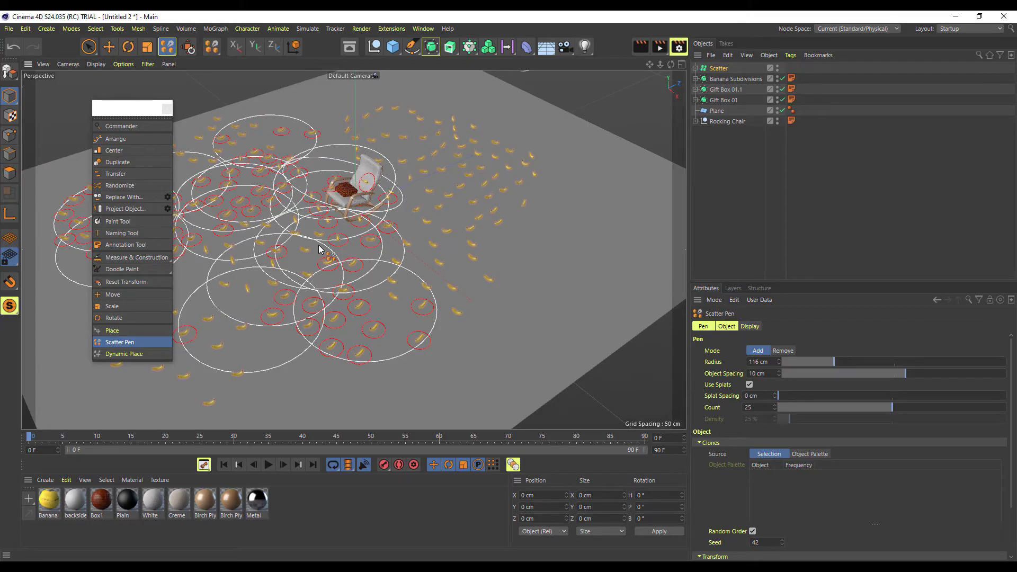
Switch the Scatter Pen to Remove mode with a radius of 232 cm and erase the bananas scattered over the floor
scroll(458, 270, "down", 2)
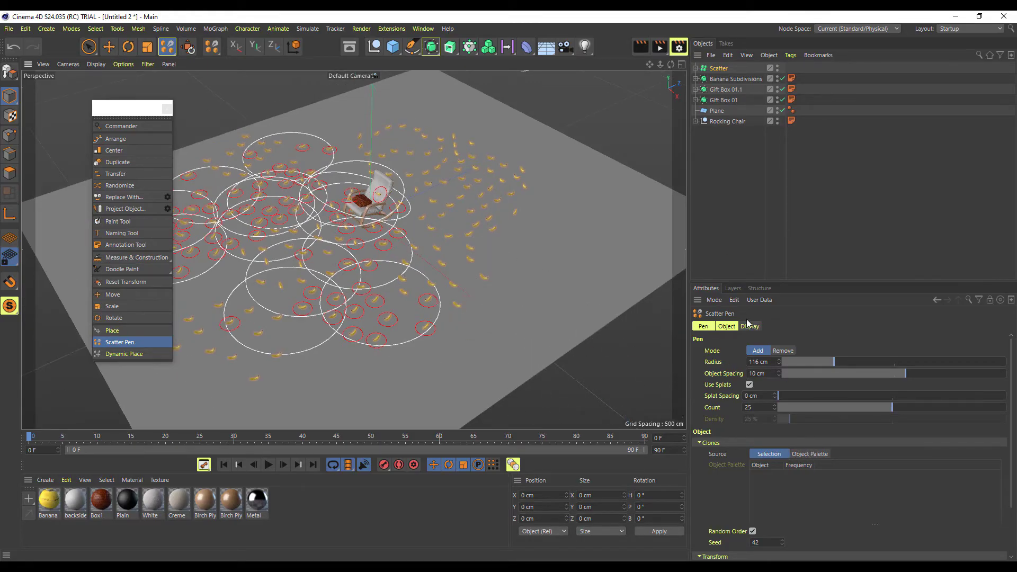
left_click(782, 351)
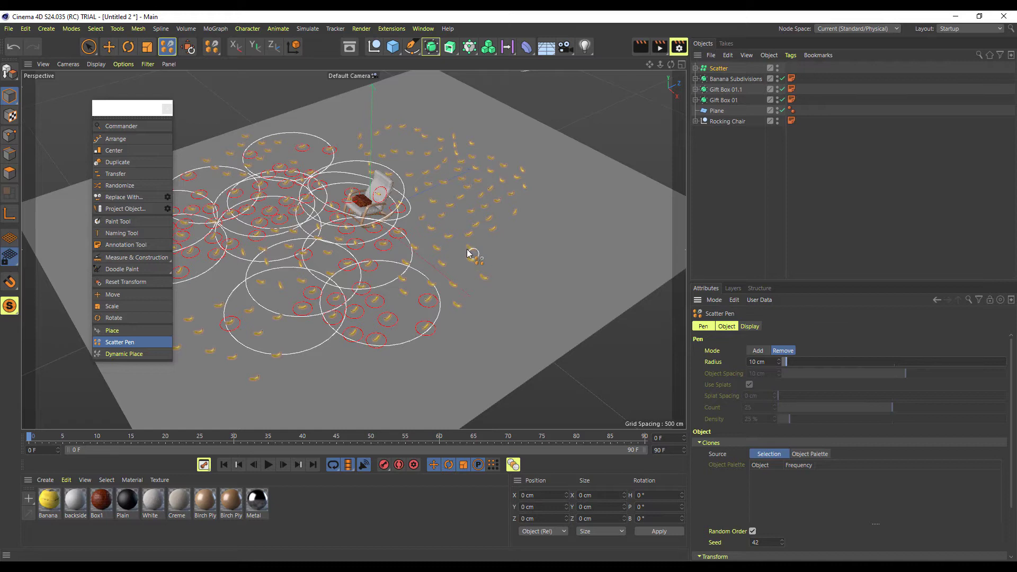
middle_click_drag(470, 251, 587, 256)
mouse_move(532, 299)
left_mouse_down()
mouse_move(380, 149)
mouse_move(179, 170)
mouse_move(403, 304)
left_mouse_up()
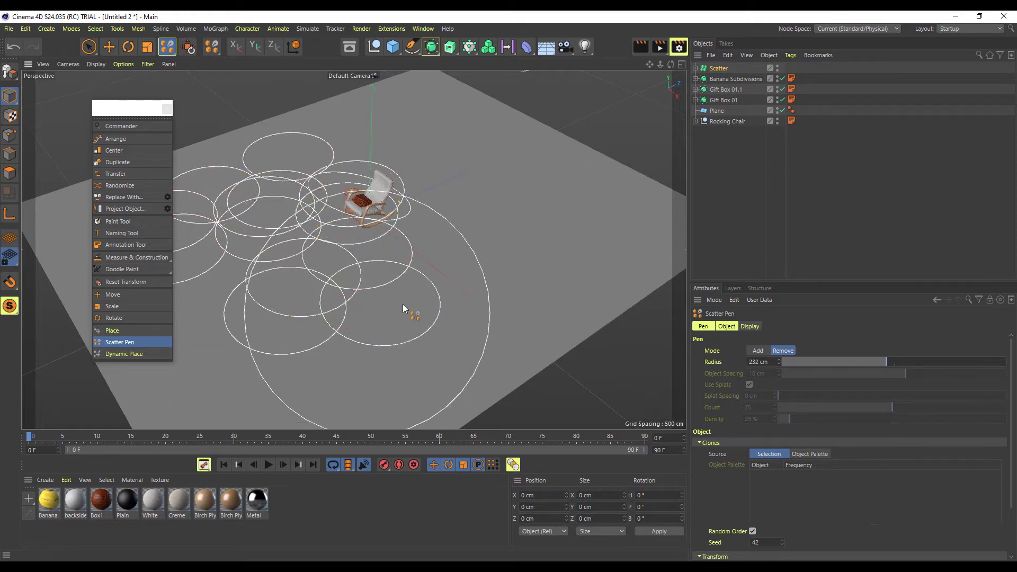
Return the Scatter Pen to Add mode, set the clone source to Object Palette and put Banana Subdivisions in the palette
left_click(758, 351)
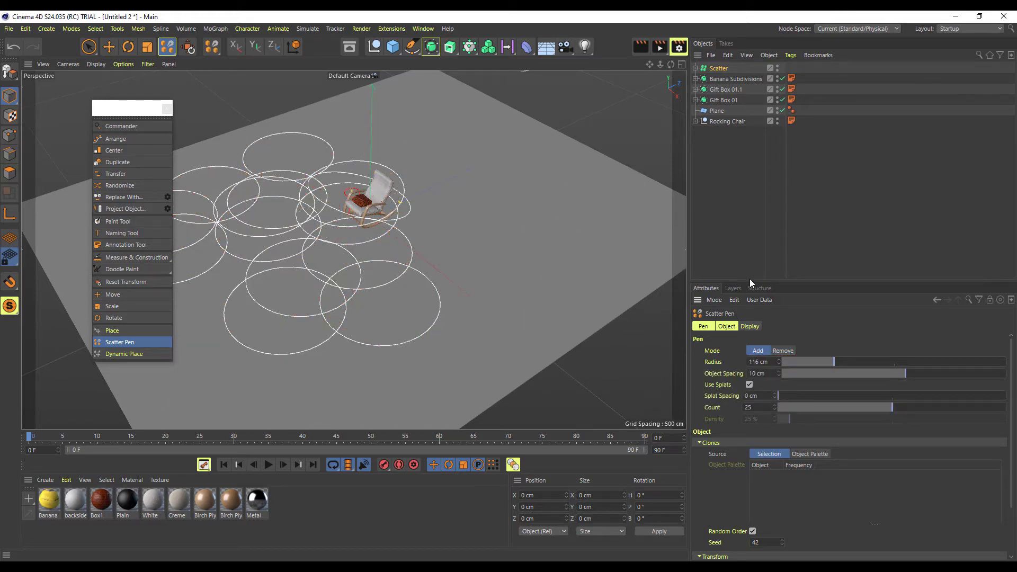
left_click(809, 454)
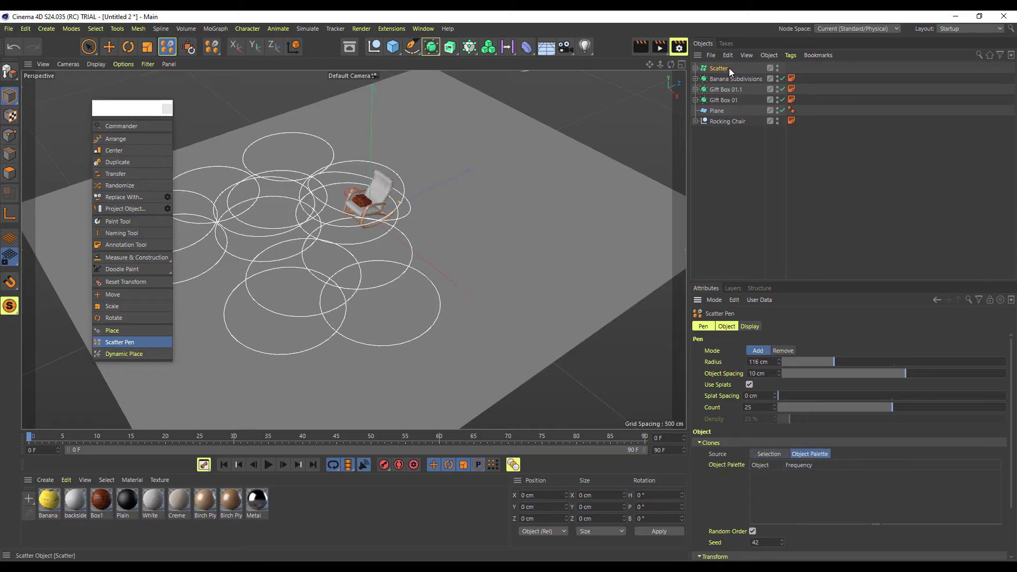
left_click_drag(794, 467, 793, 482)
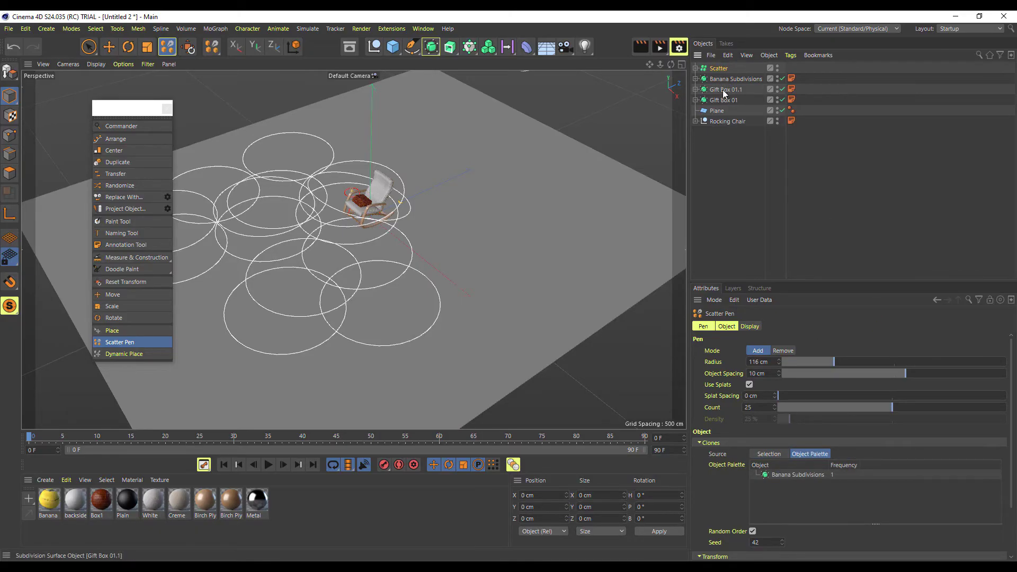
Add Gift Box 01.1 to the Scatter Pen's object palette and set the brush radius to 38 cm
left_click_drag(822, 484, 821, 485)
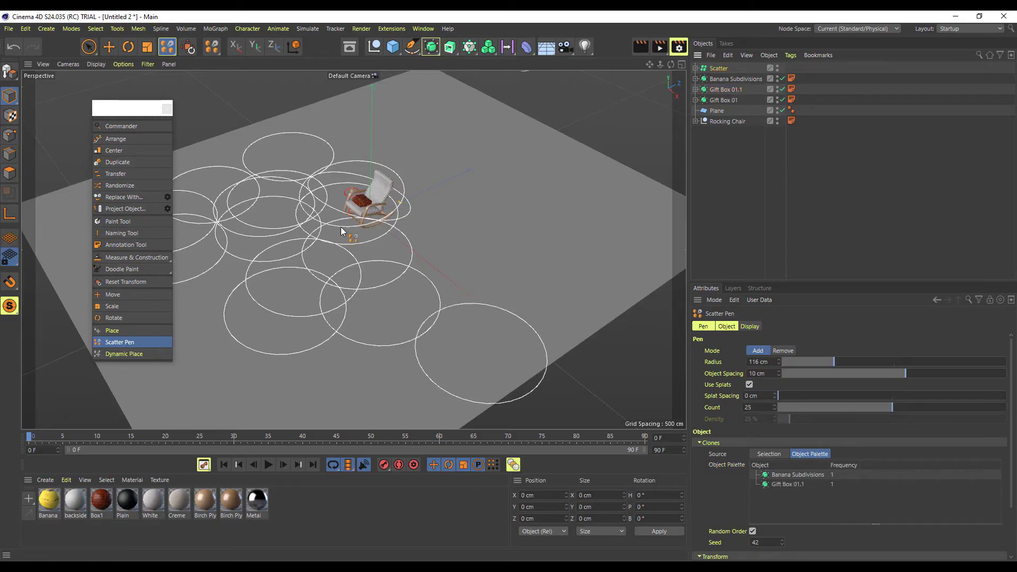
scroll(427, 204, "up", 5)
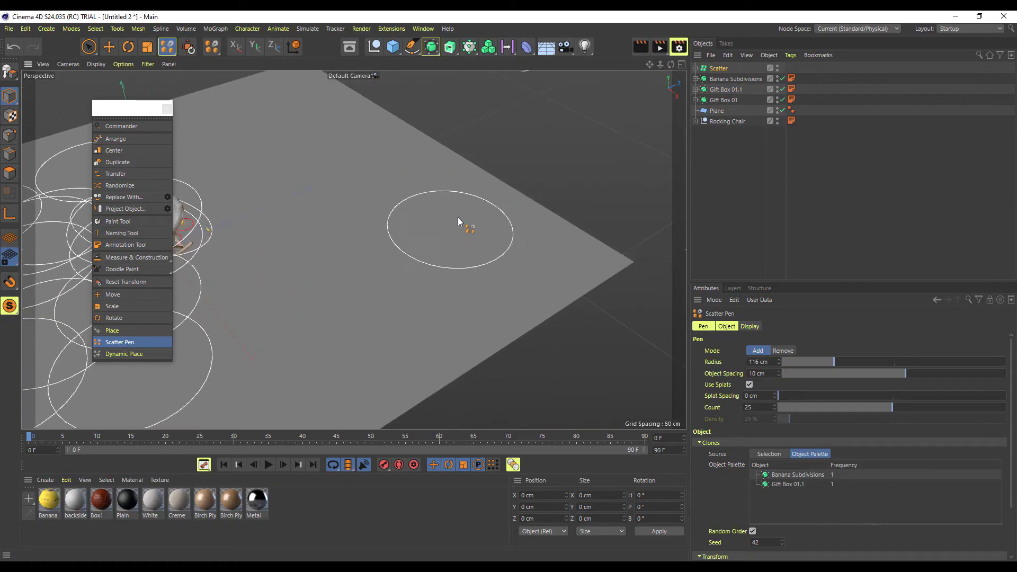
middle_click_drag(439, 203, 423, 229)
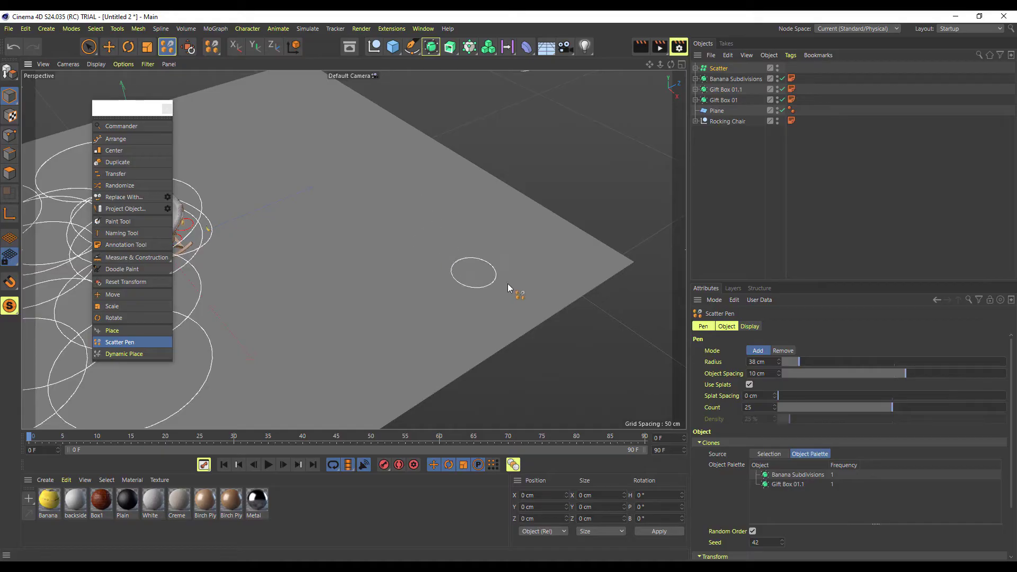
Paint a mix of bananas and gift boxes across the empty floor beside the rocking chair and inspect them up close
mouse_move(507, 288)
left_mouse_down()
mouse_move(522, 249)
mouse_move(466, 284)
mouse_move(420, 290)
mouse_move(363, 272)
mouse_move(344, 228)
mouse_move(289, 297)
mouse_move(231, 247)
mouse_move(283, 172)
mouse_move(421, 174)
mouse_move(436, 215)
mouse_move(513, 203)
mouse_move(609, 259)
mouse_move(484, 331)
mouse_move(320, 386)
mouse_move(314, 353)
mouse_move(329, 356)
left_mouse_up()
middle_click_drag(373, 298, 447, 220, "alt")
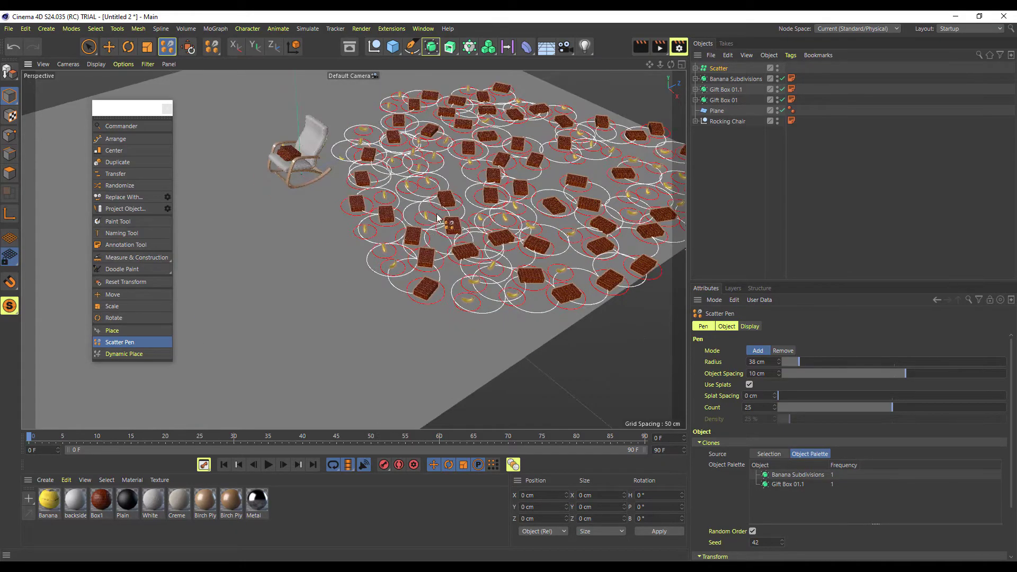
left_click_drag(447, 219, 524, 183, "alt")
middle_click_drag(524, 184, 304, 305, "alt")
right_click_drag(303, 305, 344, 294, "alt")
left_click_drag(257, 216, 398, 306, "alt")
mouse_move(398, 306)
middle_mouse_down("alt")
mouse_move(480, 159)
mouse_move(489, 162)
middle_mouse_up("alt")
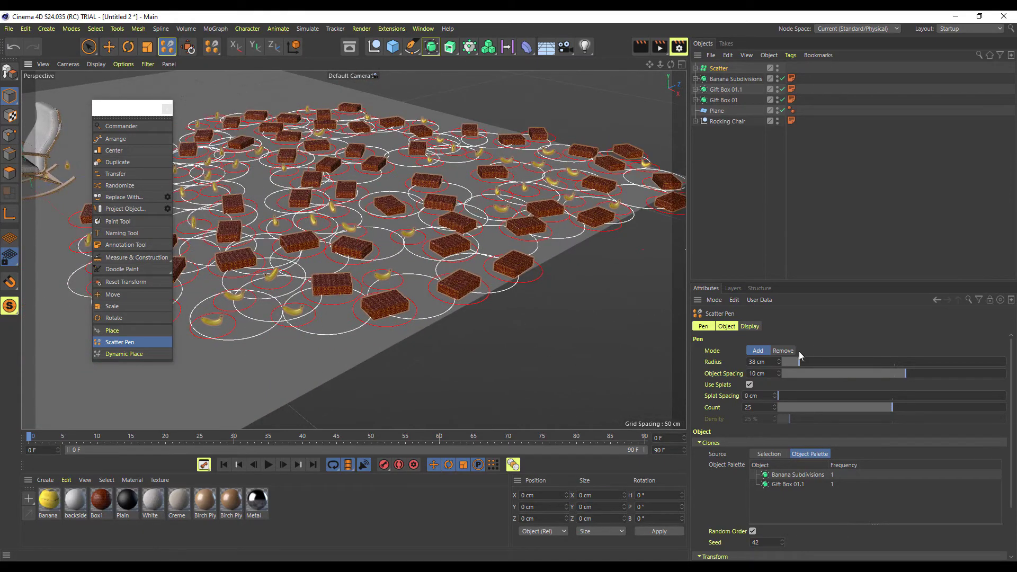
Switch the Scatter Pen to Remove mode and erase the scattered objects near the outer edge of the floor
left_click(783, 350)
mouse_move(592, 295)
left_mouse_down()
mouse_move(561, 211)
mouse_move(543, 248)
left_mouse_up()
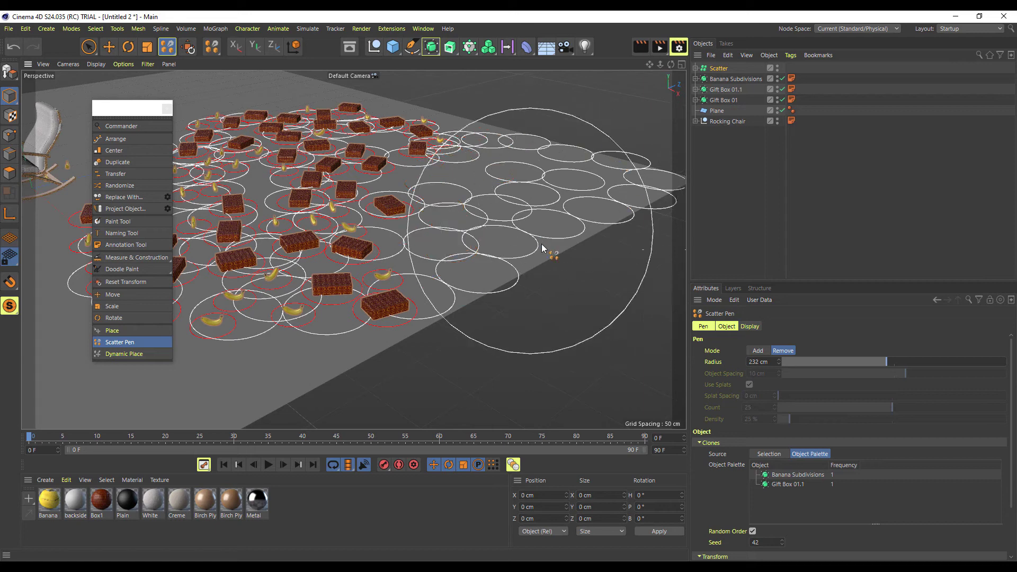
scroll(581, 299, "down", 3)
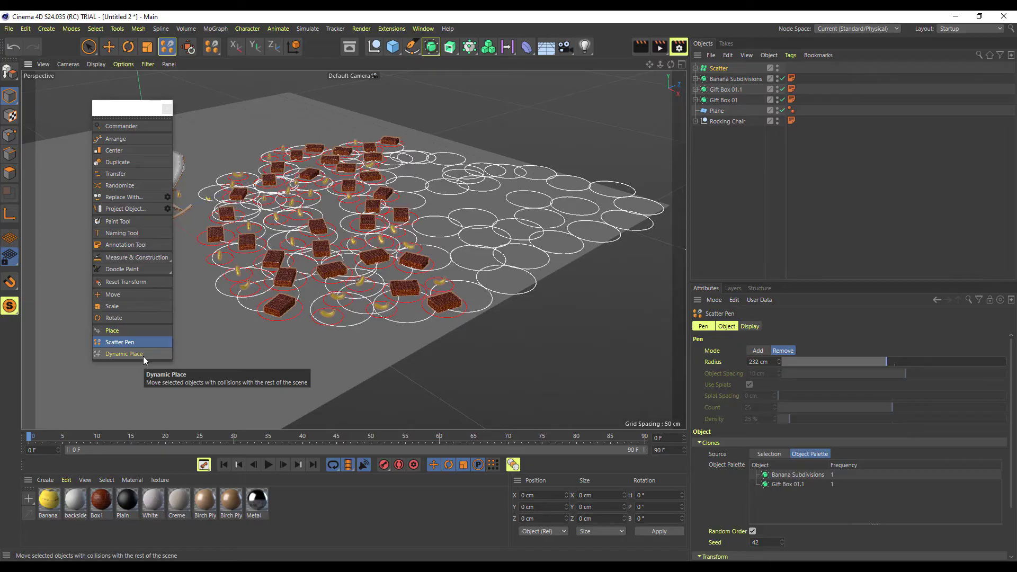
Activate the Dynamic Place tool and look over the rocking chair and the scattered objects around it
scroll(286, 275, "down", 2)
middle_click_drag(389, 243, 553, 279, "alt")
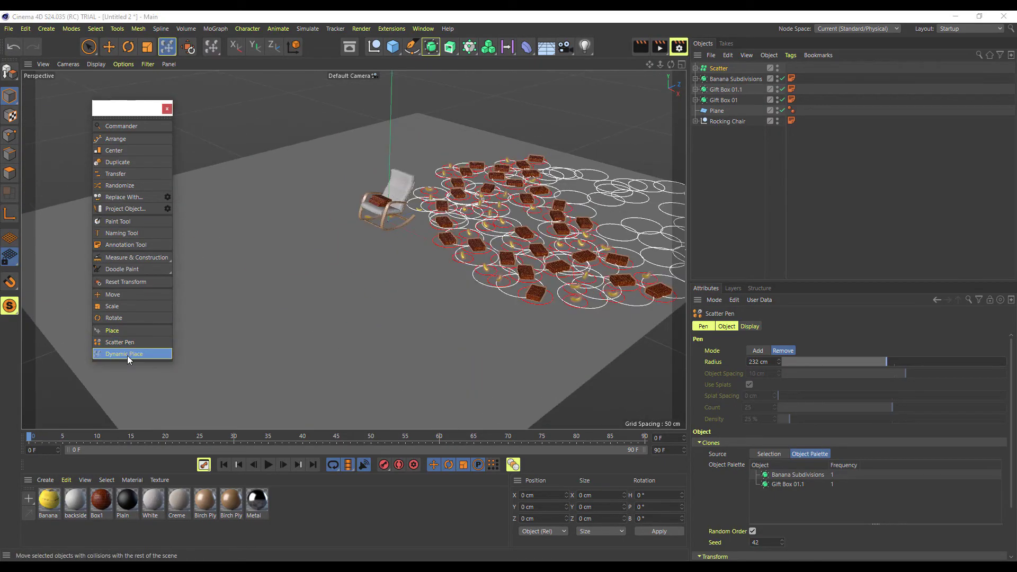
left_click(112, 352)
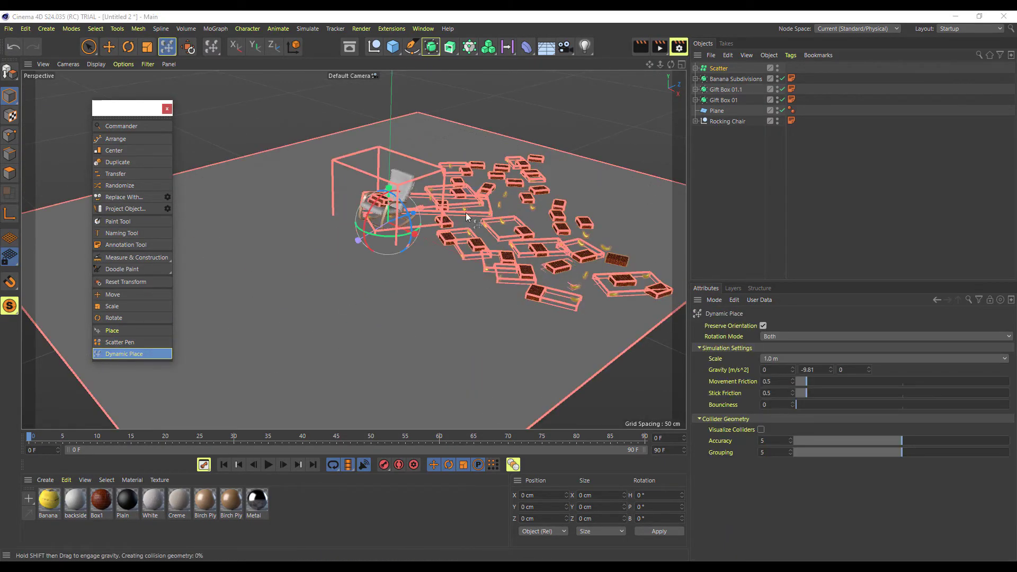
scroll(461, 196, "up", 5)
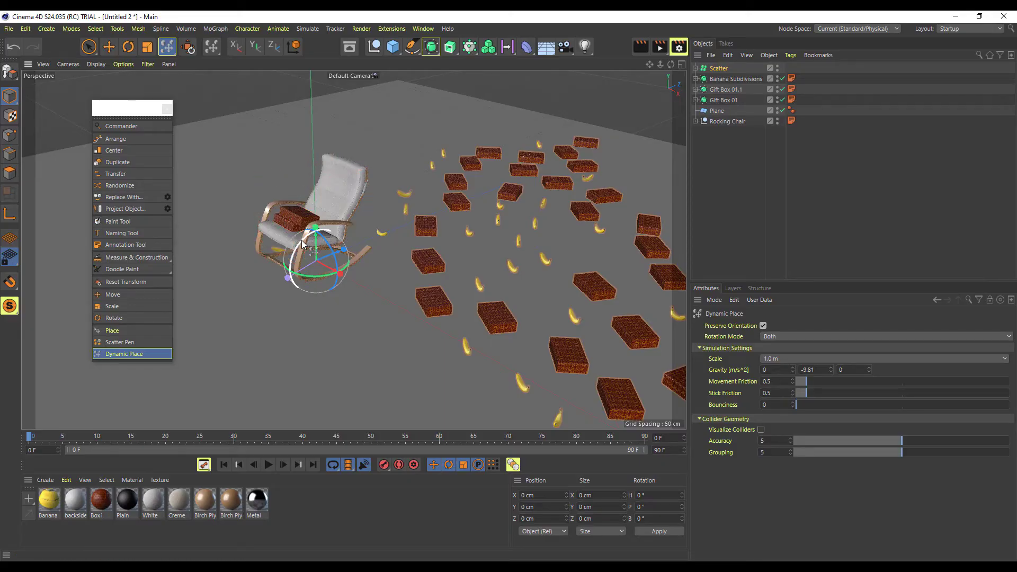
scroll(440, 223, "down", 2)
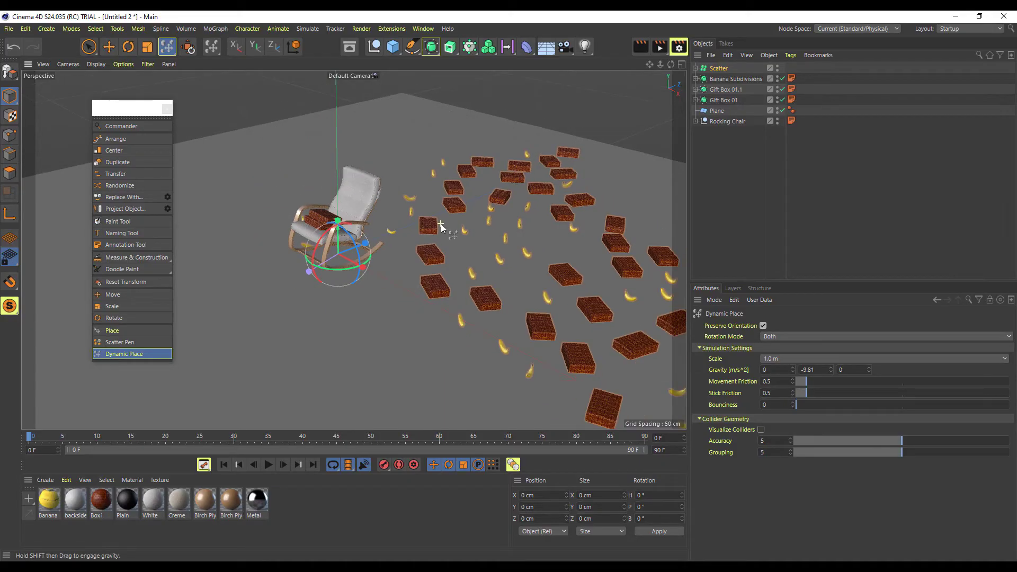
scroll(440, 224, "up", 5)
scroll(440, 224, "down", 4)
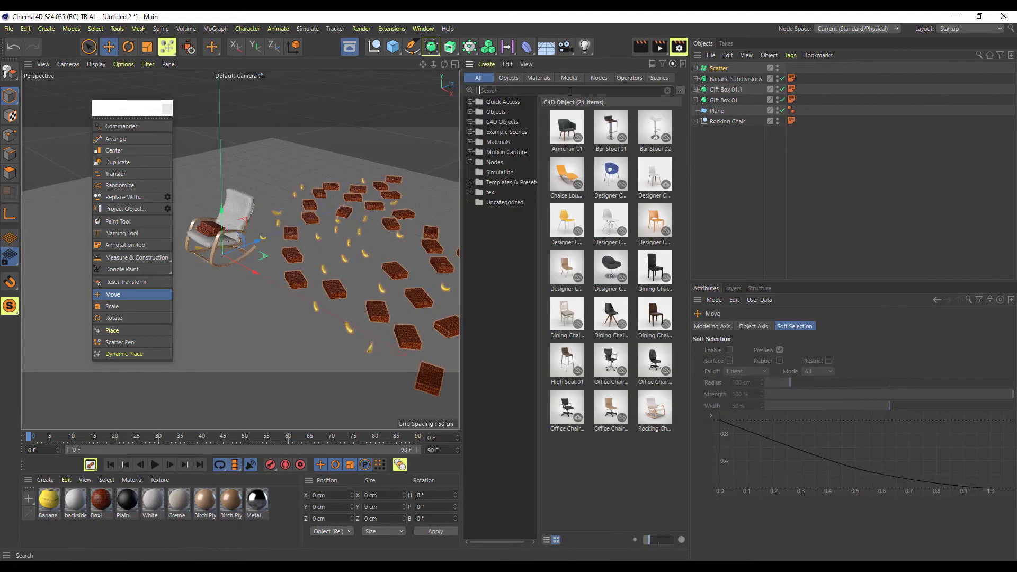
Search the Asset Browser for "pen", add Ballpen 01 to the scene and close the browser
type("p")
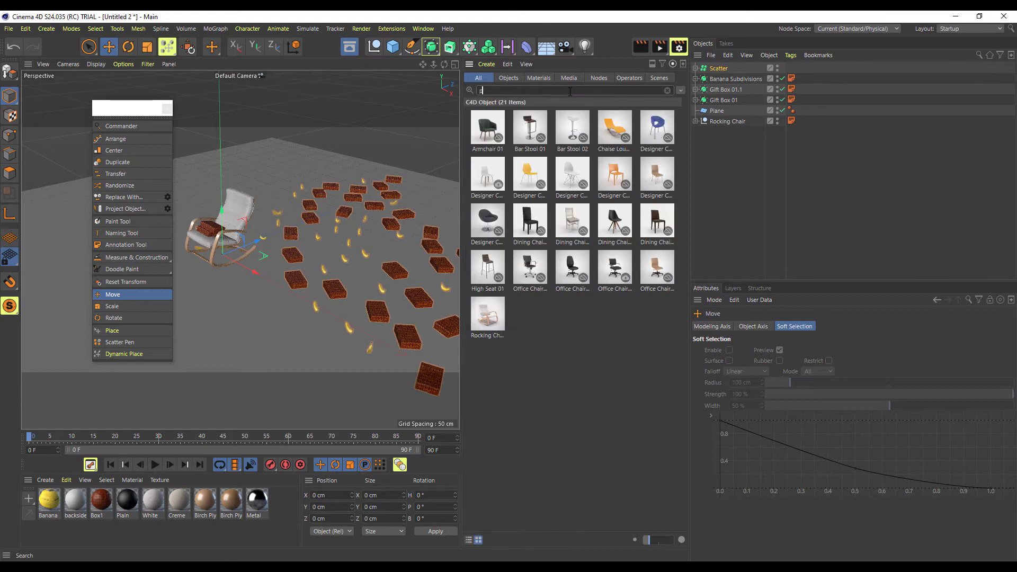
type("en")
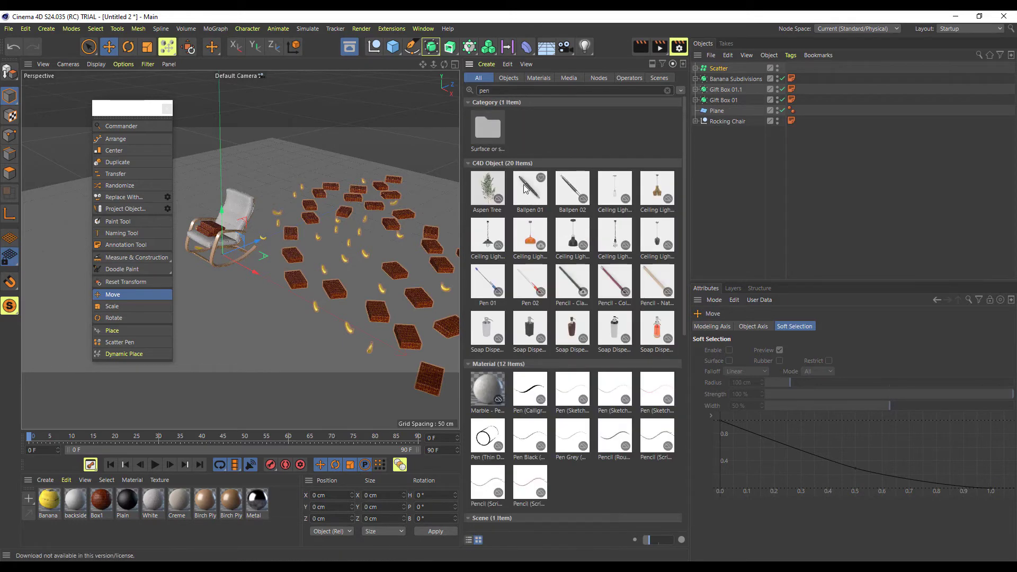
left_click_drag(527, 192, 732, 160)
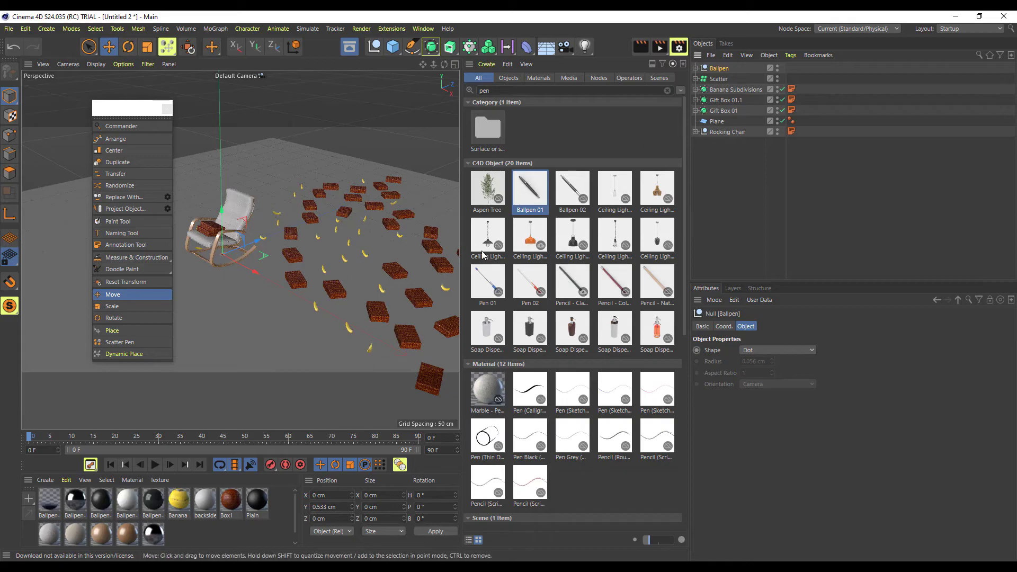
left_click(349, 48)
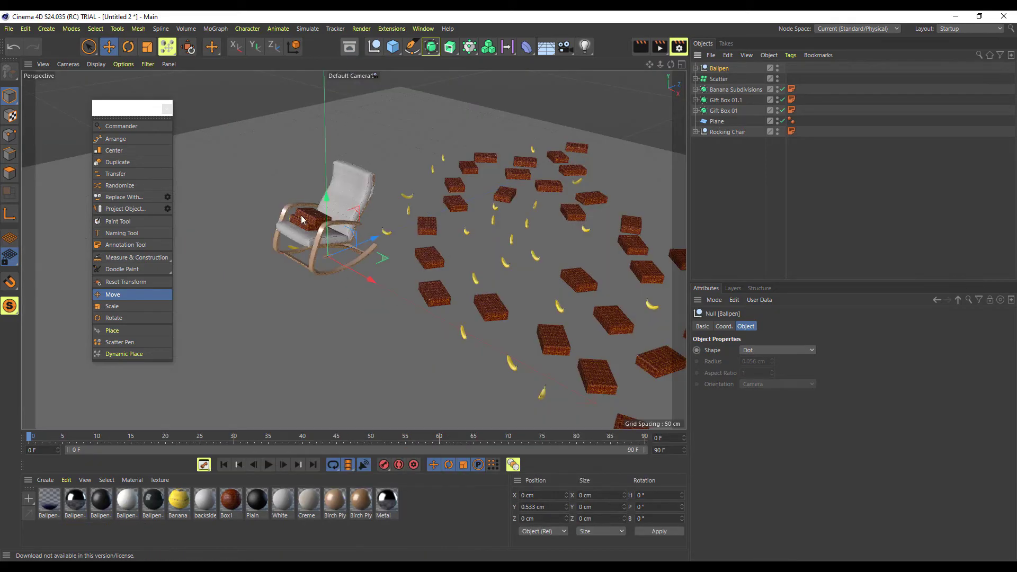
Move the ballpen out in front of the rocking chair to about -124 cm on the Z axis and frame it
middle_click_drag(313, 256, 430, 251, "alt")
right_click_drag(430, 251, 547, 285, "alt")
left_click_drag(544, 280, 456, 269, "alt")
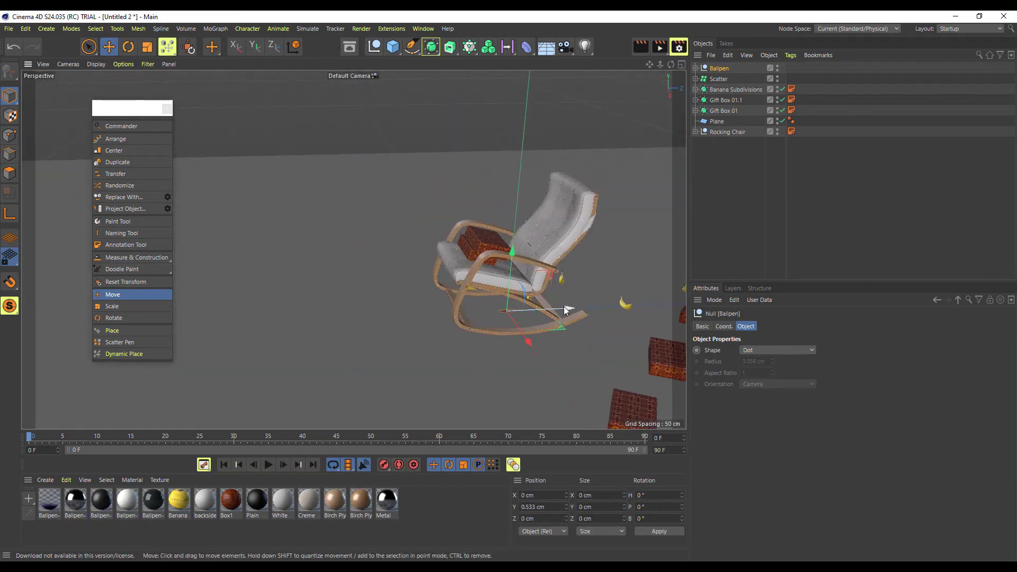
left_click_drag(567, 309, 394, 313)
key("o")
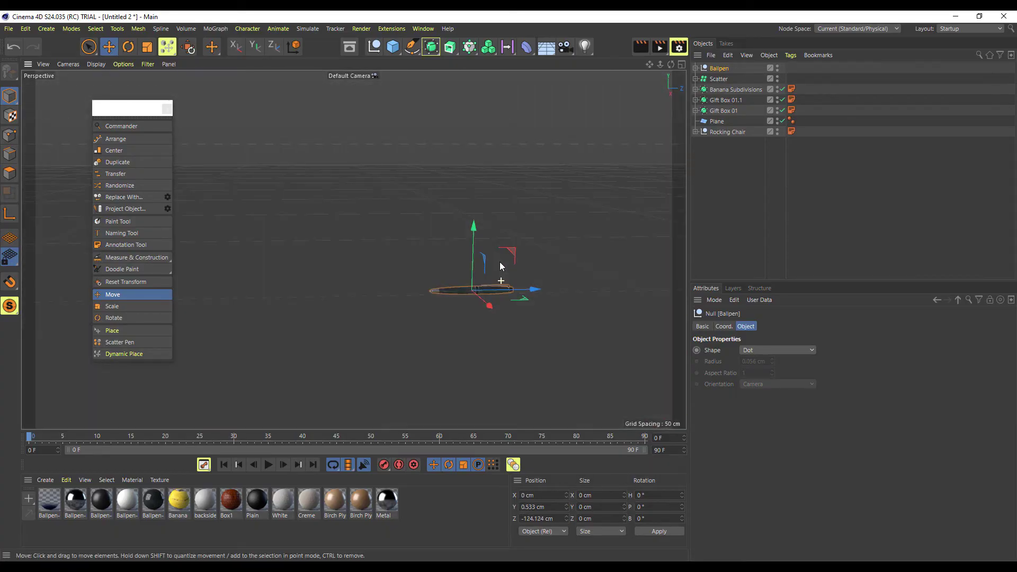
Duplicate the ballpen upward eight times to form a vertical stack about 24 cm high
left_click_drag(457, 265, 456, 83, "ctrl")
scroll(463, 152, "down", 3)
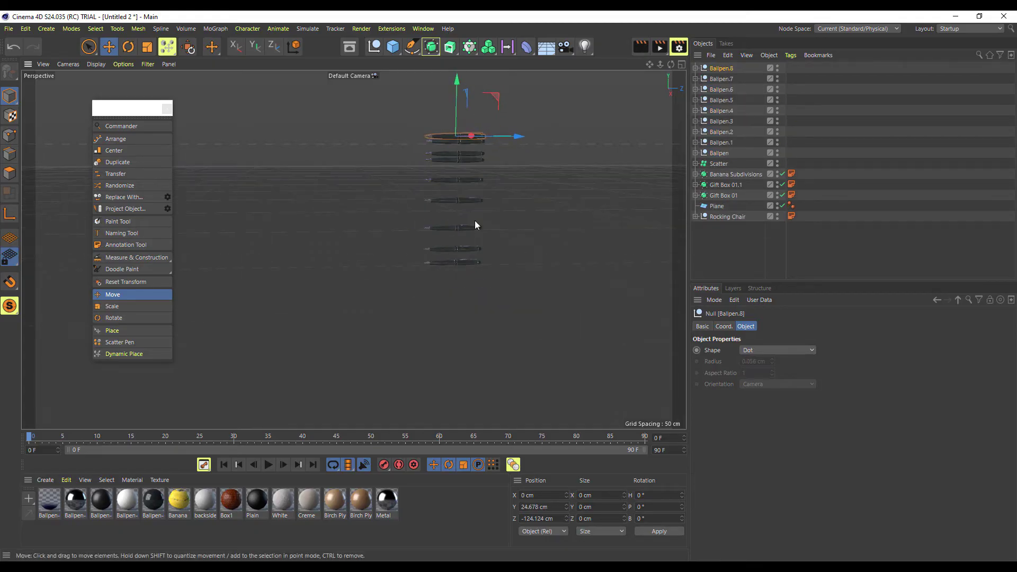
left_click_drag(499, 243, 648, 207, "alt")
middle_click_drag(549, 225, 423, 290, "alt")
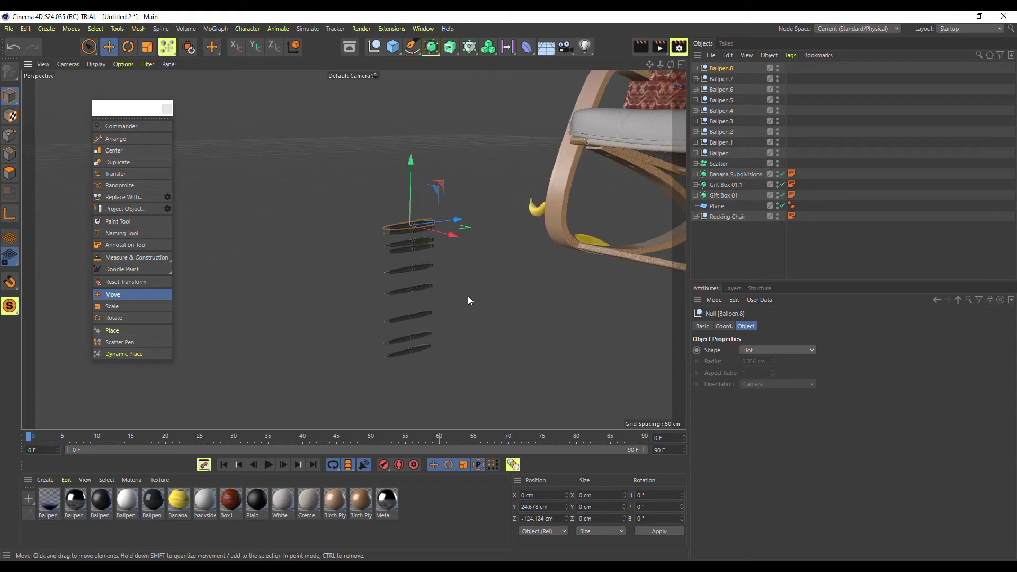
Select all nine ballpens and rotate them together into an upright bundle with the Dynamic Place tool
left_click(715, 153)
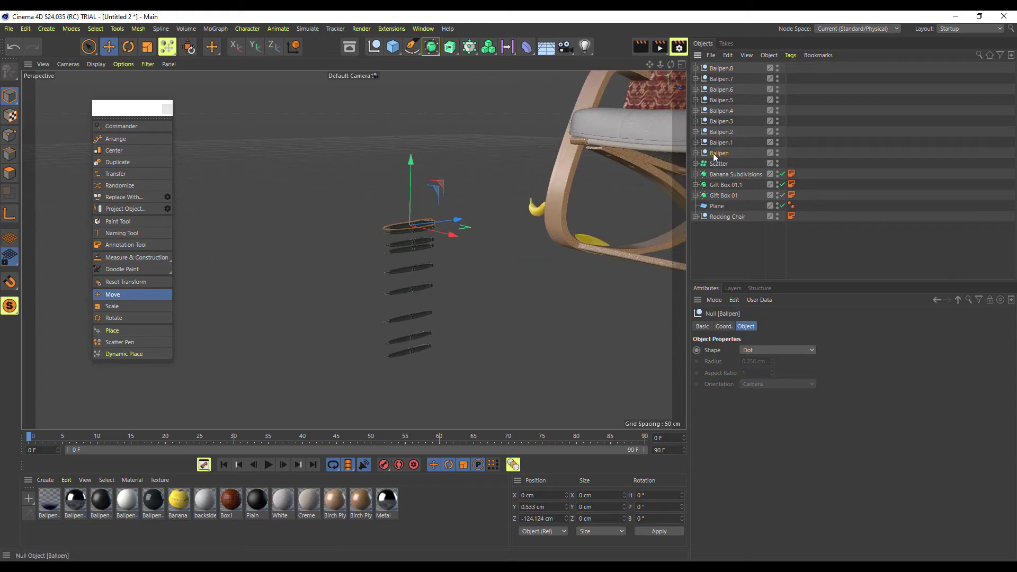
left_click(721, 68, "shift")
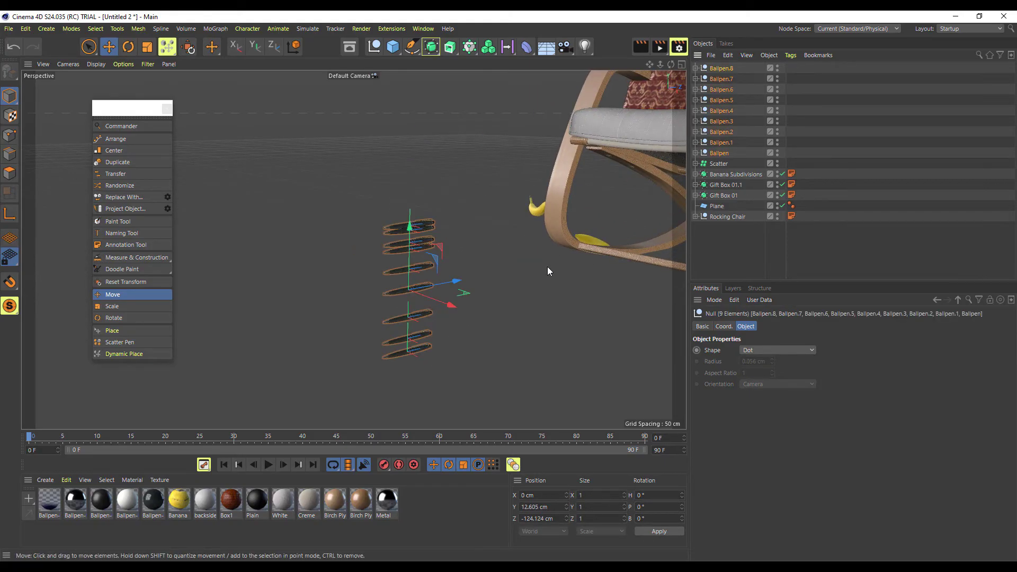
left_click(140, 357)
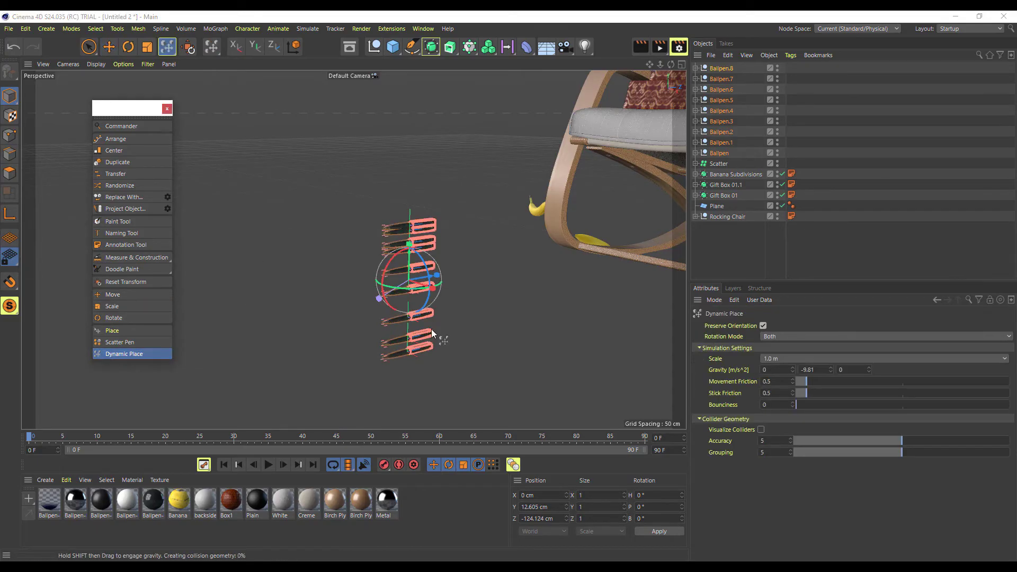
left_click_drag(472, 281, 373, 250, "alt")
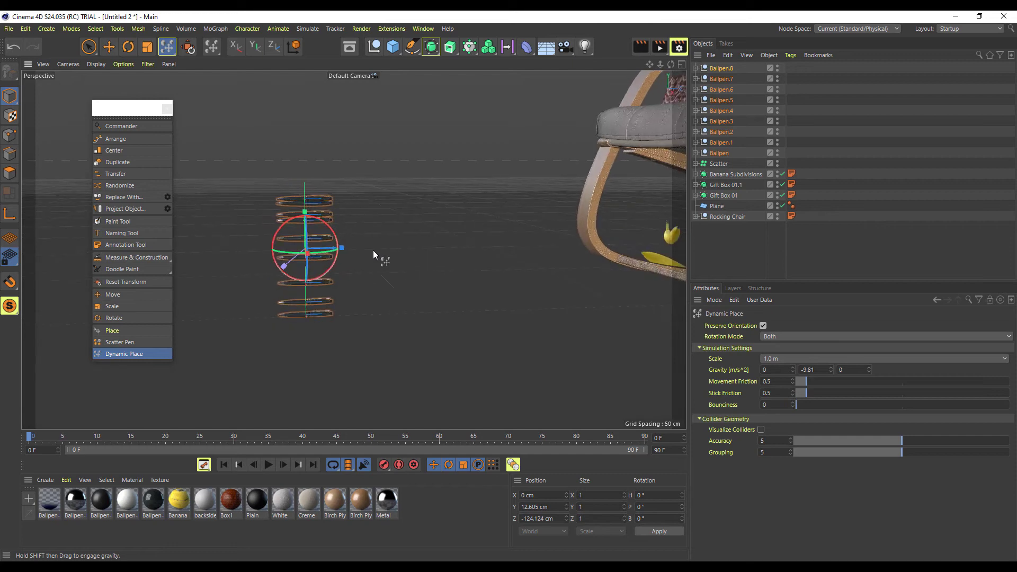
middle_click_drag(373, 250, 439, 212, "alt")
right_click_drag(451, 205, 503, 236, "alt")
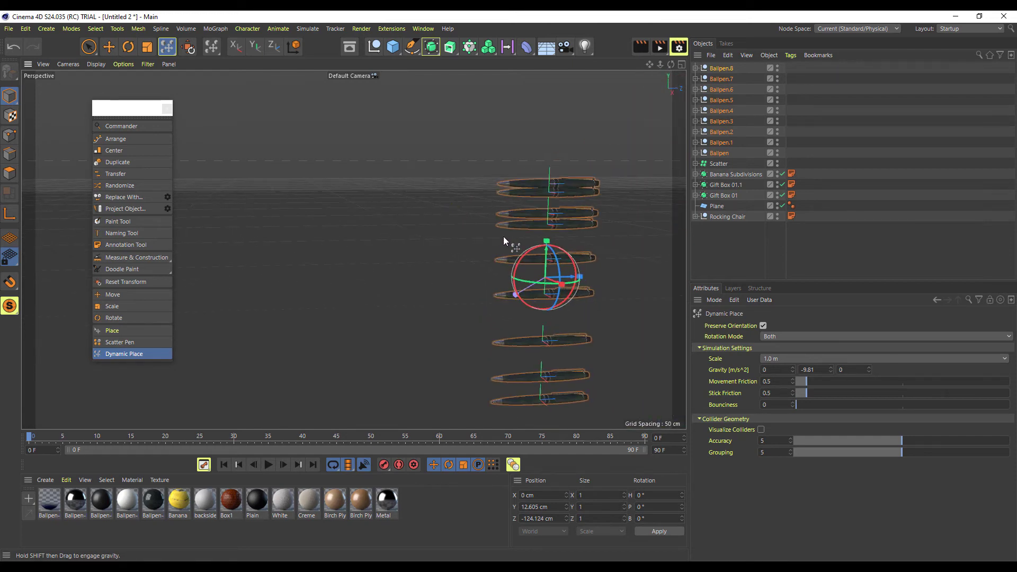
middle_click_drag(503, 236, 483, 223, "alt")
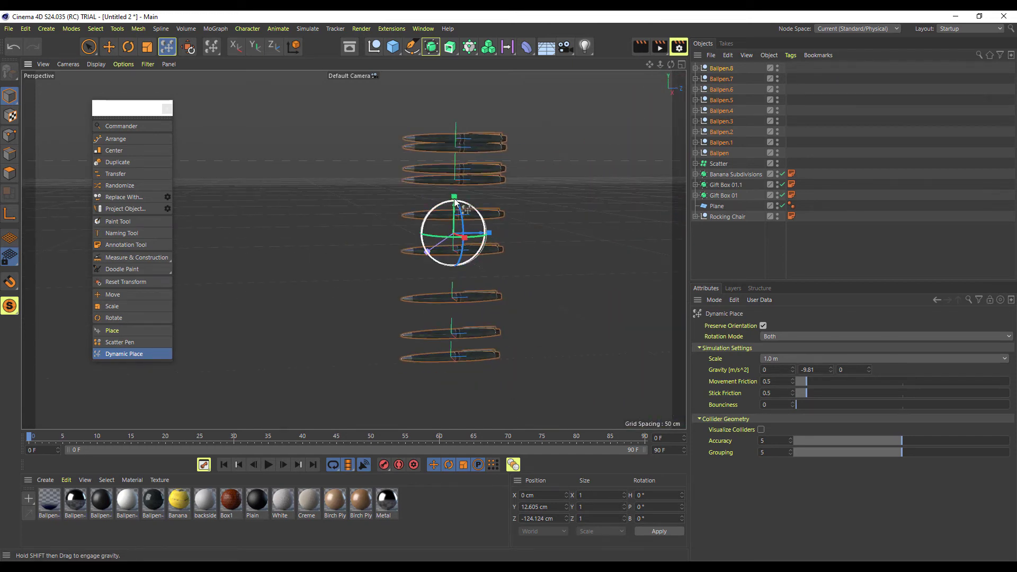
left_click_drag(449, 261, 517, 265, "alt")
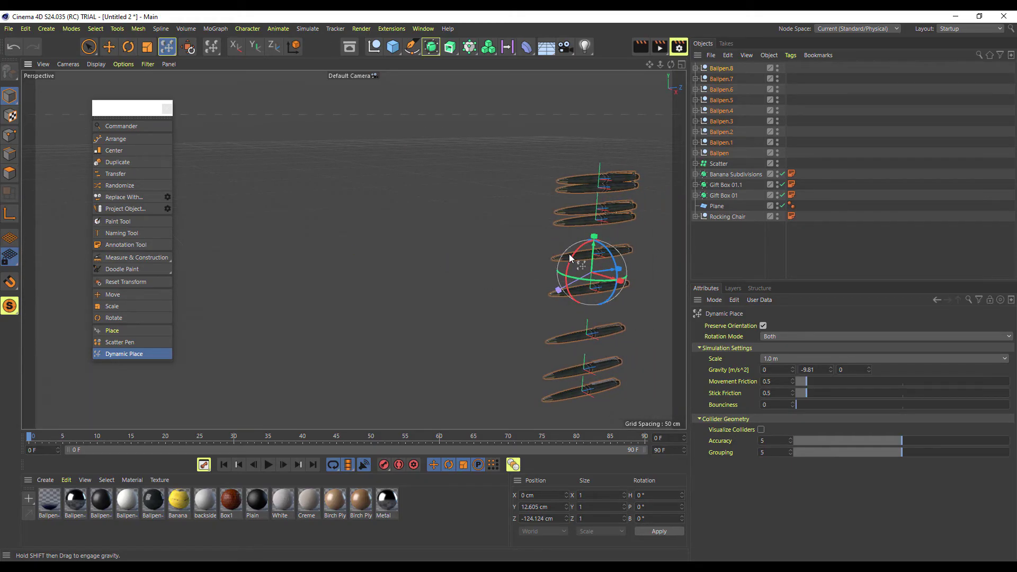
left_click_drag(597, 236, 581, 300)
middle_click_drag(523, 315, 452, 326, "alt")
right_click_drag(451, 326, 567, 346, "alt")
left_click_drag(555, 339, 483, 310, "alt")
right_click_drag(483, 310, 424, 294, "alt")
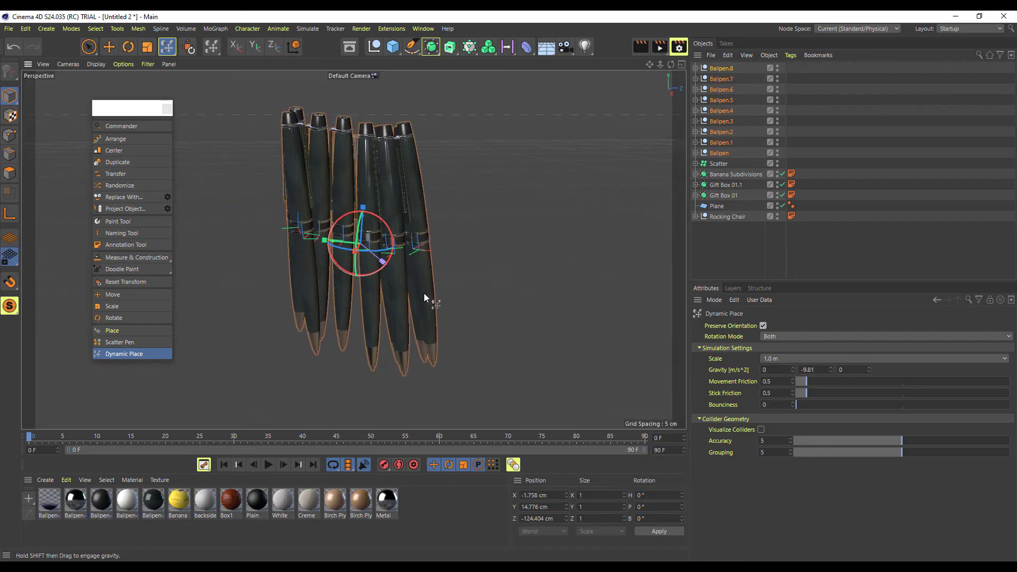
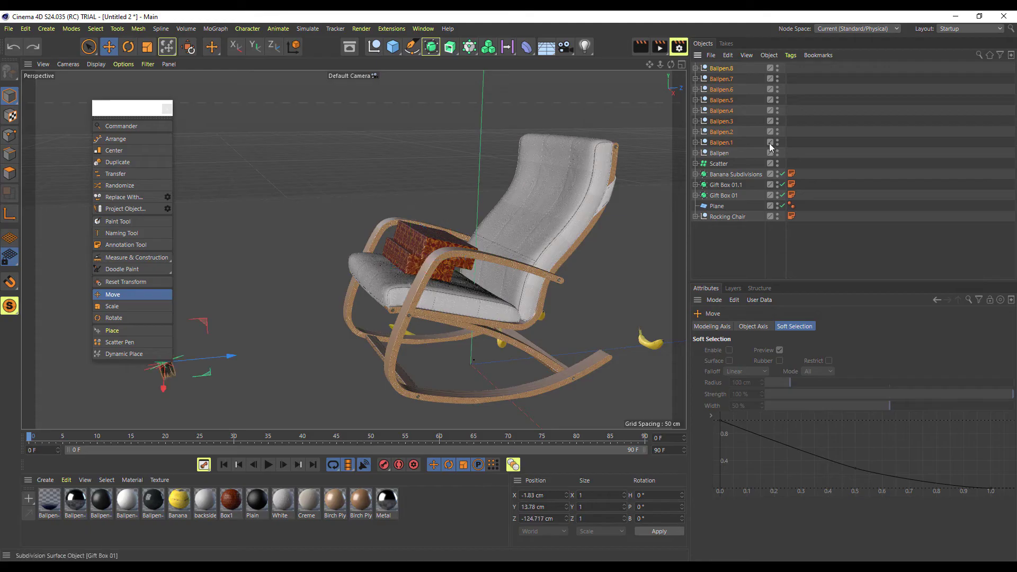
Select all nine ballpens and move them above the gift boxes on the chair, to about Y 63.7 cm and Z -13 cm
left_click(721, 68)
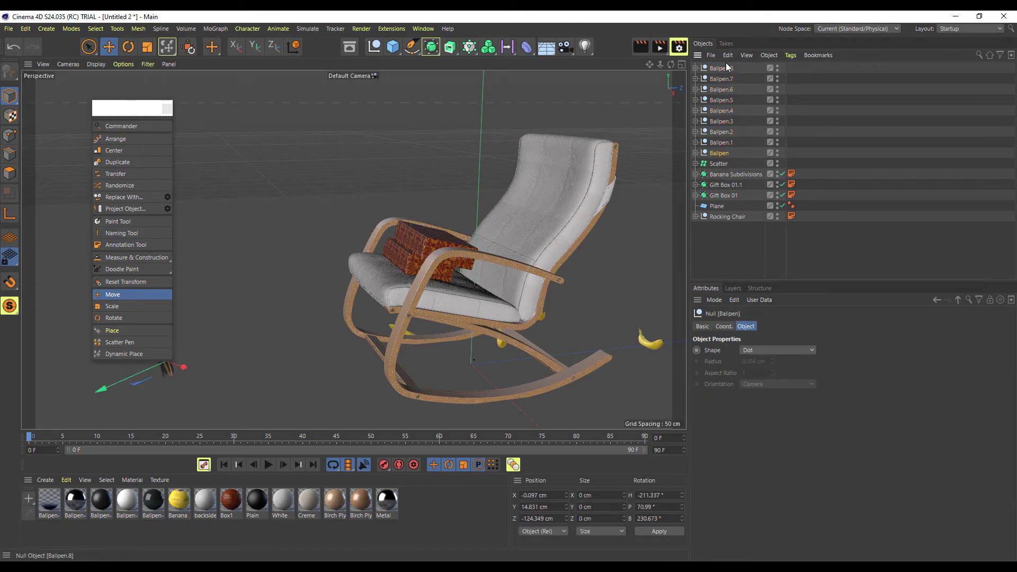
left_click(723, 69, "shift")
scroll(313, 337, "up", 3)
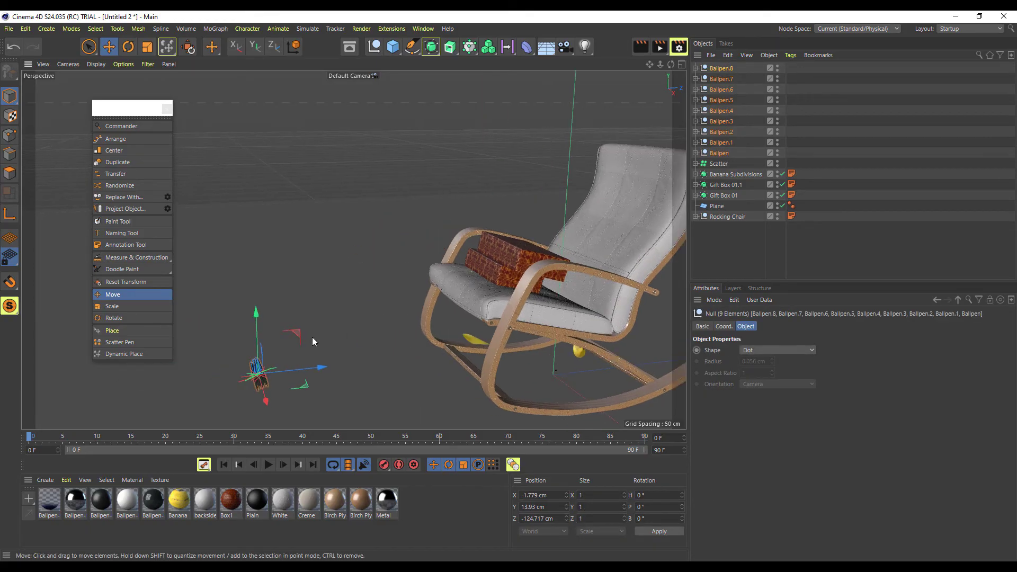
left_click_drag(402, 296, 574, 180)
left_click_drag(546, 243, 541, 308, "alt")
right_click_drag(556, 296, 630, 245, "alt")
middle_click_drag(630, 244, 488, 283, "alt")
right_click_drag(391, 224, 463, 268, "alt")
middle_click_drag(462, 268, 359, 81, "alt")
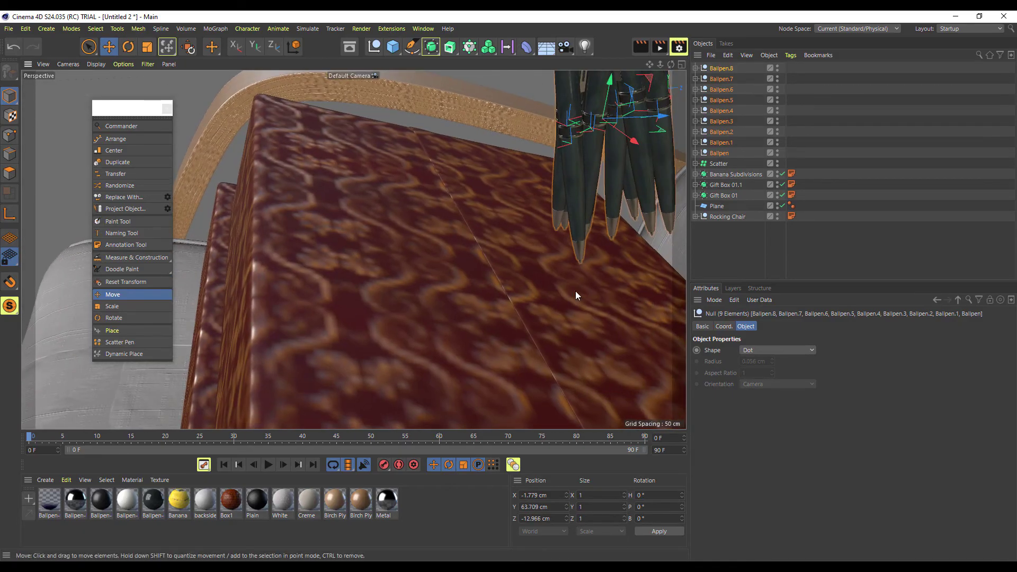
Reposition the nine ballpens over the gift boxes on the rocking chair with the Dynamic Place tool
left_click_drag(576, 296, 553, 265, "alt")
middle_click_drag(553, 265, 507, 298, "alt")
right_click_drag(546, 306, 500, 289, "alt")
left_click_drag(500, 288, 257, 314, "alt")
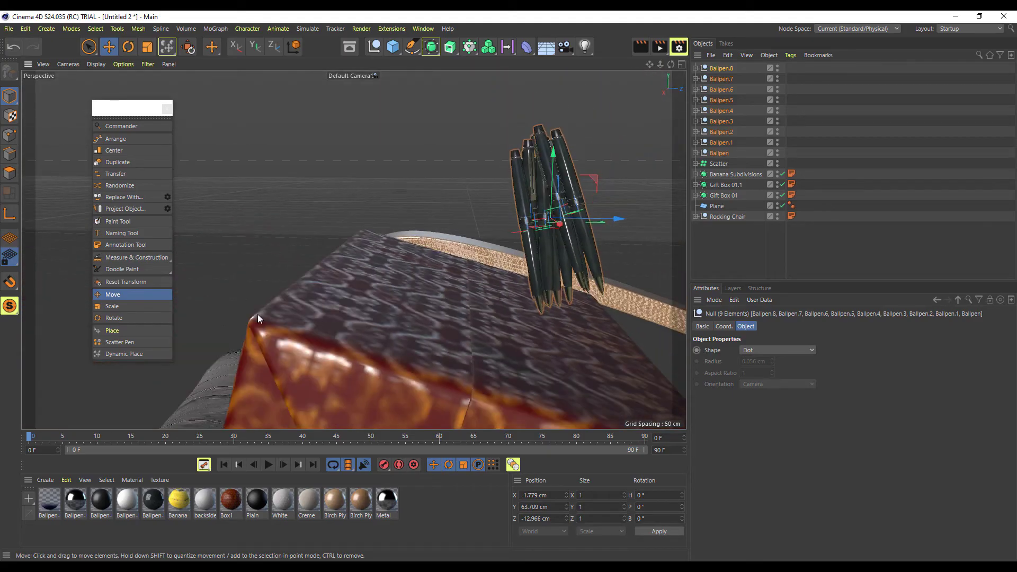
left_click(122, 354)
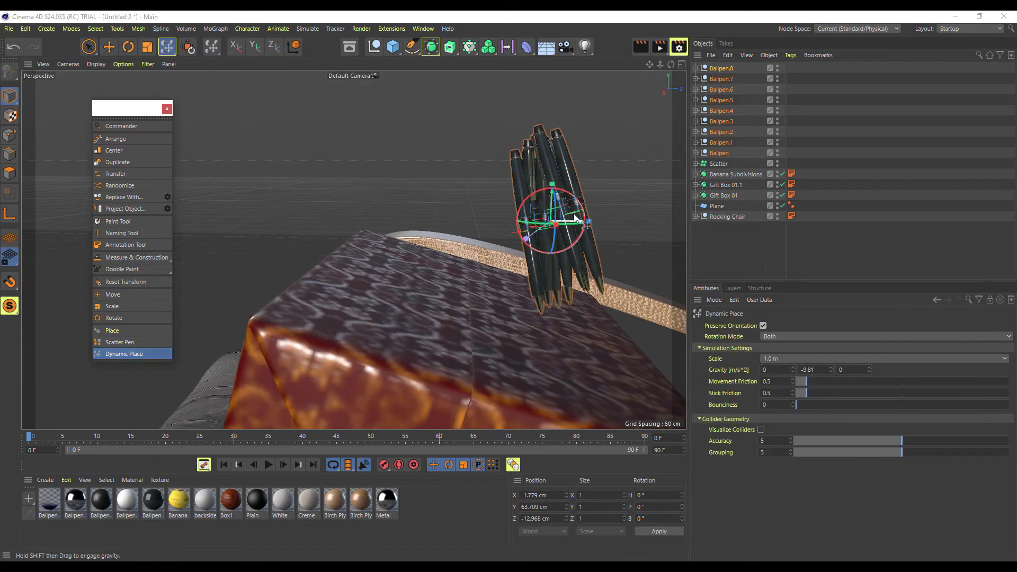
left_click_drag(576, 208, 422, 282)
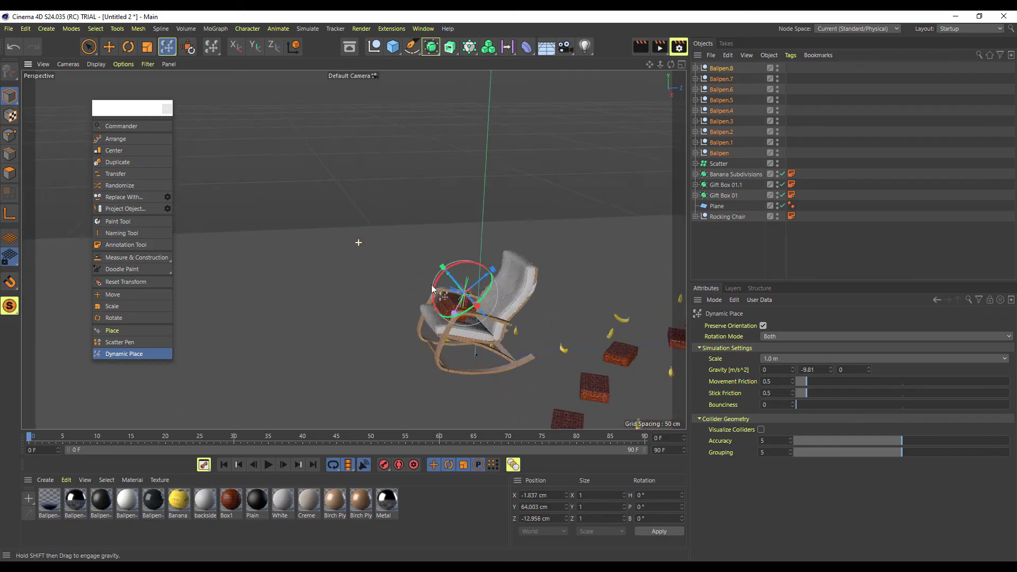
Lift the nine ballpens above the gift boxes with the Dynamic Place tool, to about Y 71 cm and Z -7 cm
key("ctrl+shift+z")
left_click_drag(505, 300, 683, 153)
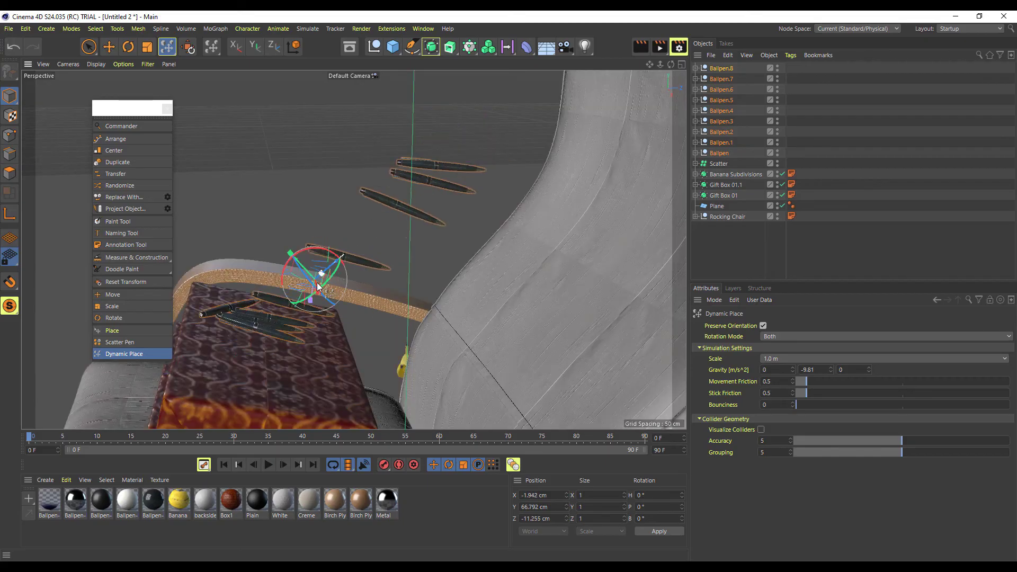
left_click_drag(339, 259, 373, 243)
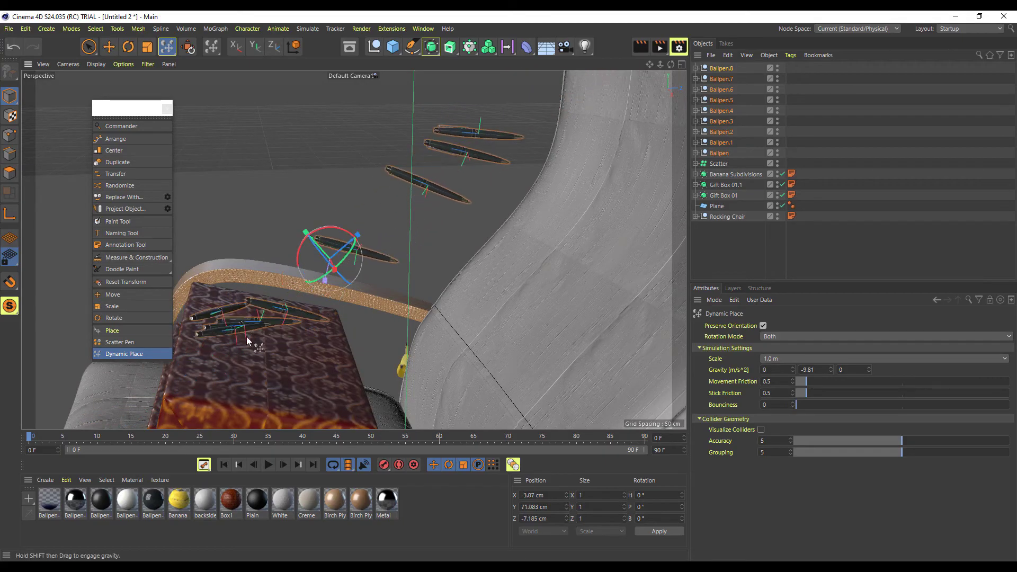
Lower the nine ballpens into a pile on the upper gift box with Dynamic Place, to about Y 58 cm and Z -16 cm
left_click_drag(257, 334, 352, 365, "alt")
right_click_drag(351, 364, 373, 368, "alt")
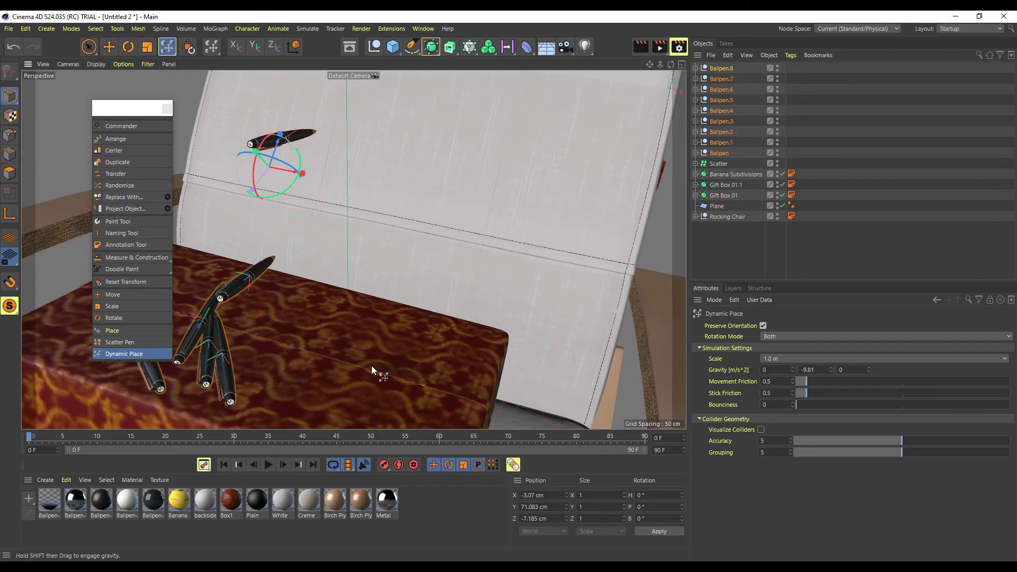
middle_click_drag(372, 368, 423, 308, "alt")
left_click_drag(423, 313, 296, 324, "alt")
left_click_drag(386, 324, 286, 296, "alt")
right_click_drag(286, 296, 422, 380, "alt")
left_click_drag(422, 383, 361, 344, "alt")
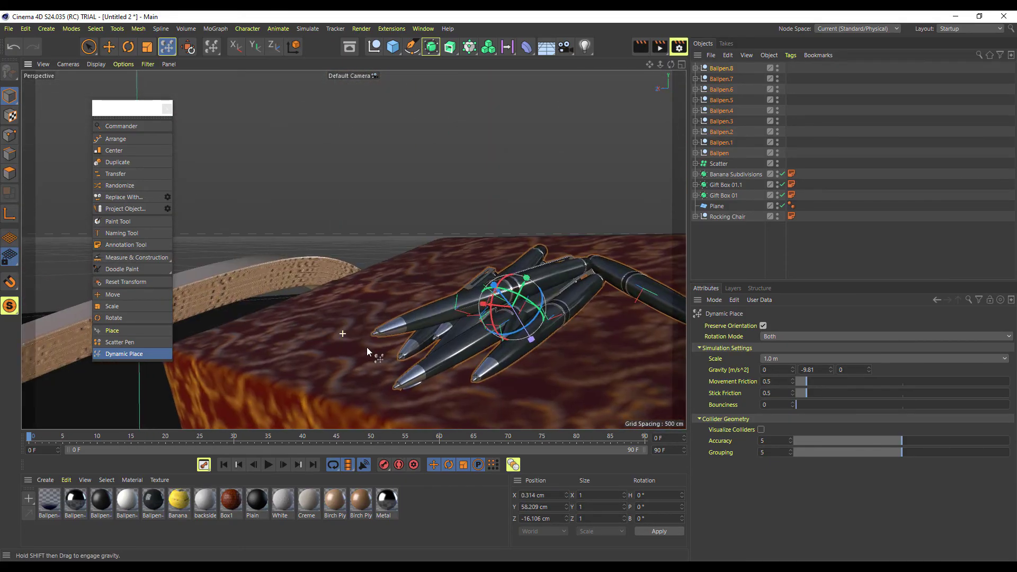
Raise the nine ballpens slightly over the upper gift box with Dynamic Place, to about Y 61.5 cm
right_click_drag(360, 344, 422, 358, "alt")
middle_click_drag(422, 357, 360, 272, "alt")
right_click_drag(360, 272, 436, 328, "alt")
left_click_drag(436, 329, 402, 296, "alt")
left_click_drag(365, 233, 401, 237)
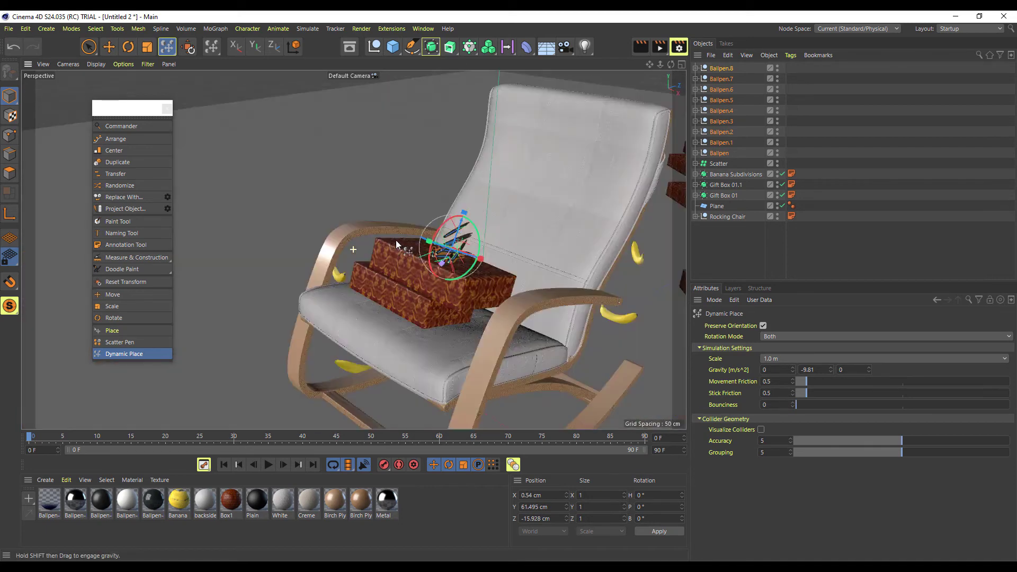
Select the upper gift box and tip it off the lower one onto the chair seat with the Dynamic Place tool
scroll(443, 204, "up", 4)
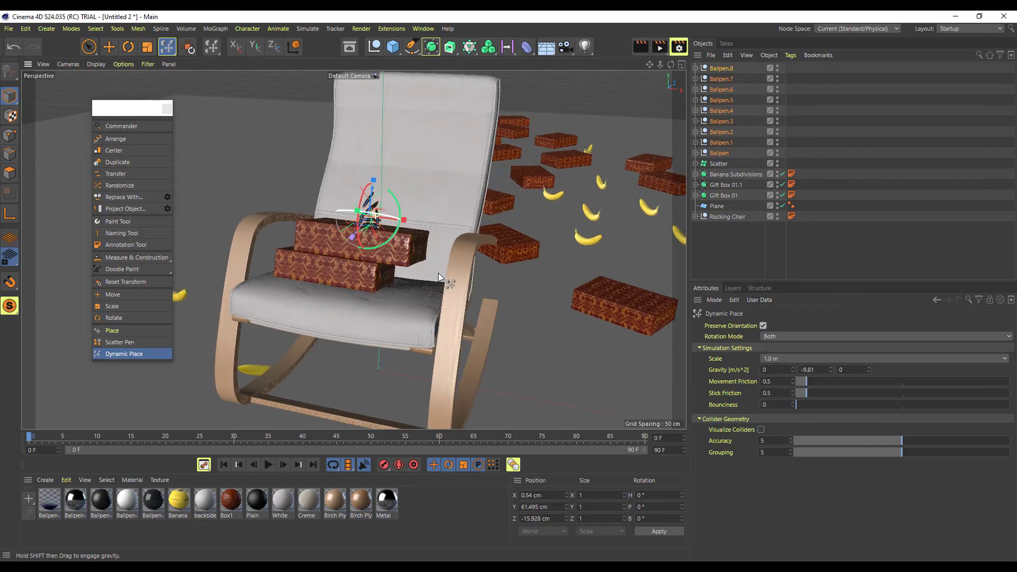
scroll(409, 253, "up", 3)
left_click(407, 255)
scroll(385, 270, "up", 2)
left_click_drag(385, 266, 394, 270, "alt")
mouse_move(325, 248)
left_mouse_down()
mouse_move(274, 247)
mouse_move(316, 256)
left_mouse_up()
scroll(399, 254, "up", 4)
left_click_drag(386, 252, 376, 330, "alt")
right_click_drag(456, 276, 388, 242, "alt")
left_click_drag(388, 242, 485, 246, "alt")
right_click_drag(485, 246, 501, 301, "alt")
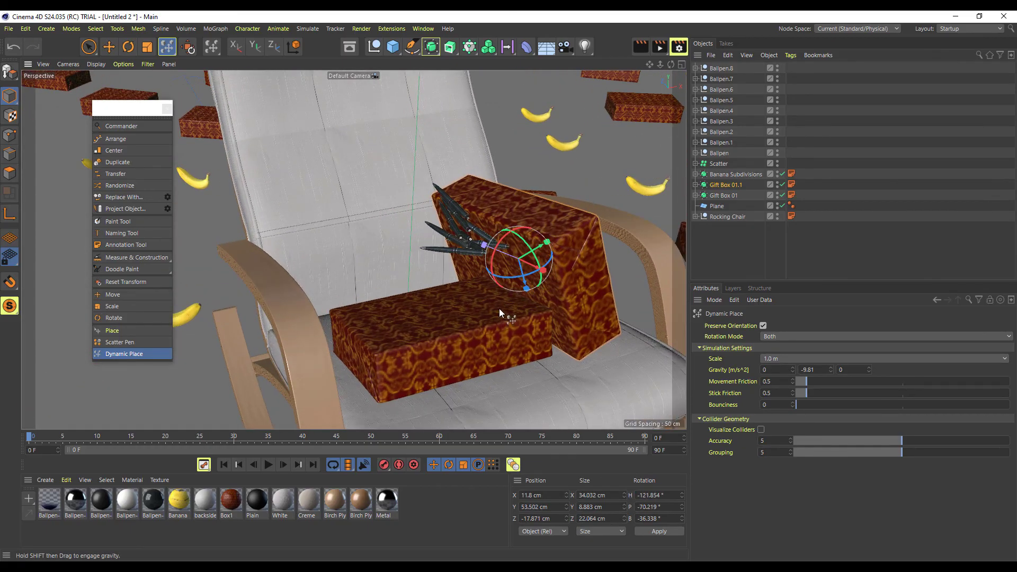
Select both gift boxes and tilt them together into a V shape on the chair seat with Dynamic Place
left_click(494, 327, "shift")
mouse_move(533, 293)
left_mouse_down("alt")
mouse_move(493, 298)
mouse_move(522, 279)
mouse_move(538, 288)
mouse_move(529, 269)
mouse_move(471, 286)
mouse_move(538, 286)
mouse_move(533, 306)
left_mouse_up("alt")
right_click_drag(533, 306, 424, 318, "alt")
left_click_drag(424, 317, 466, 301, "alt")
right_click_drag(466, 302, 554, 314, "alt")
left_click_drag(554, 313, 500, 284, "alt")
right_click_drag(501, 283, 534, 348, "alt")
left_click_drag(534, 348, 465, 310, "alt")
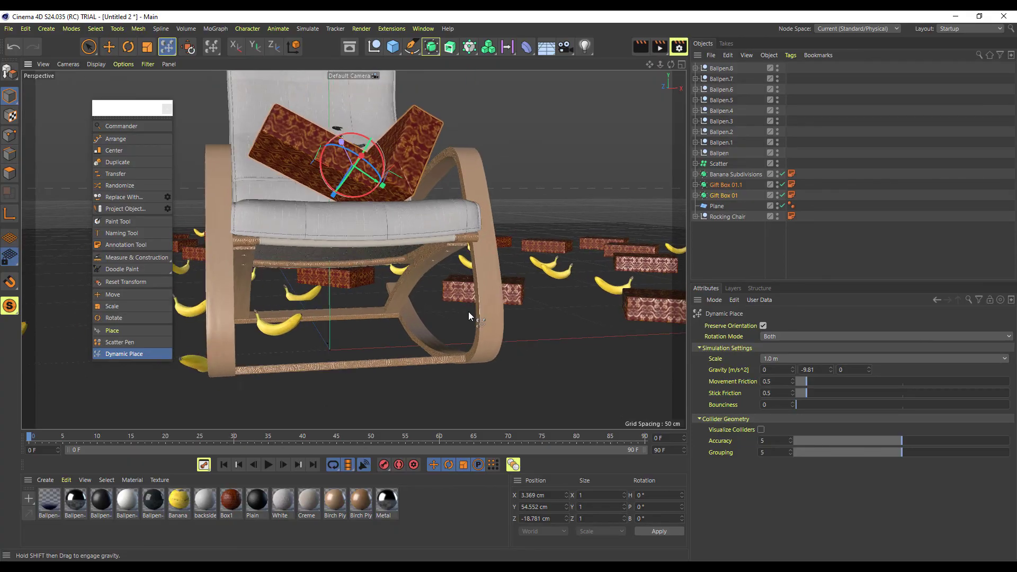
middle_click_drag(465, 310, 521, 336, "alt")
Select the rocking chair's wooden frame with the Dynamic Place tool
left_click_drag(522, 292, 367, 294)
left_click(366, 338)
left_click(284, 361)
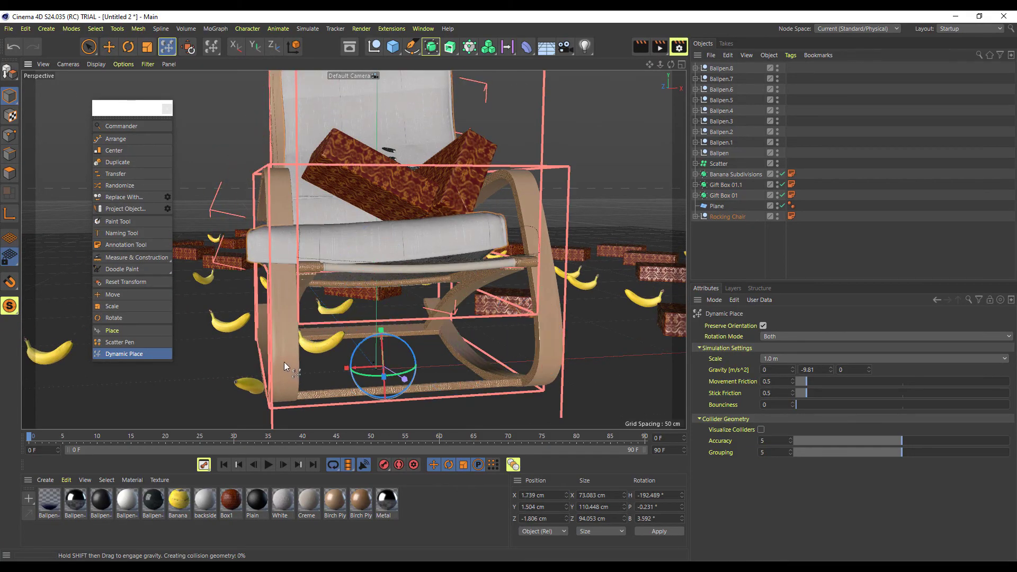
left_click(392, 386)
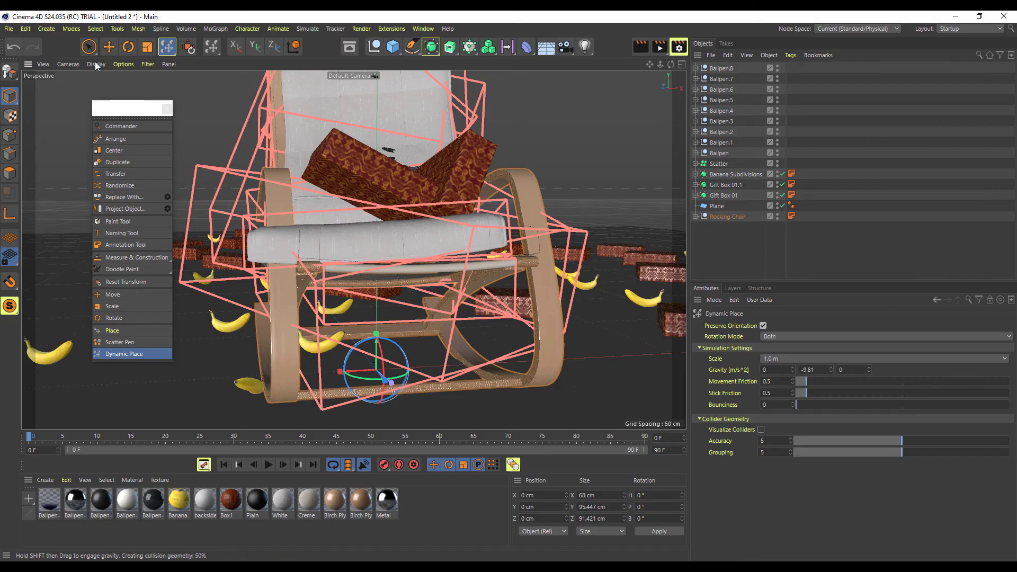
Turn on Visualize Colliders for the Dynamic Place tool and inspect the colliders on the chair and gift boxes
scroll(201, 178, "down", 3)
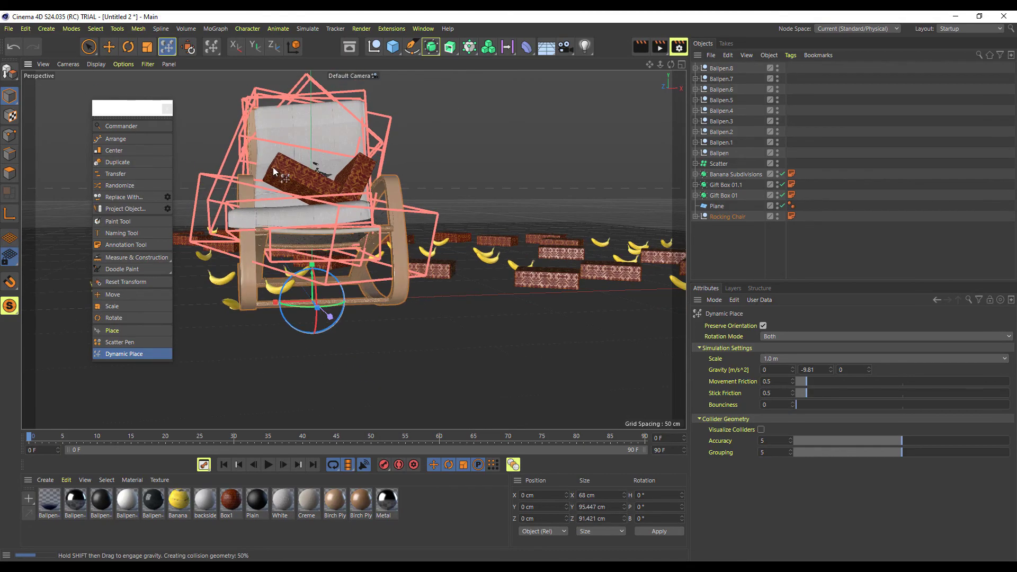
middle_click_drag(356, 168, 324, 235, "alt")
left_click_drag(323, 234, 364, 239, "alt")
scroll(421, 224, "up", 5)
scroll(418, 222, "down", 5)
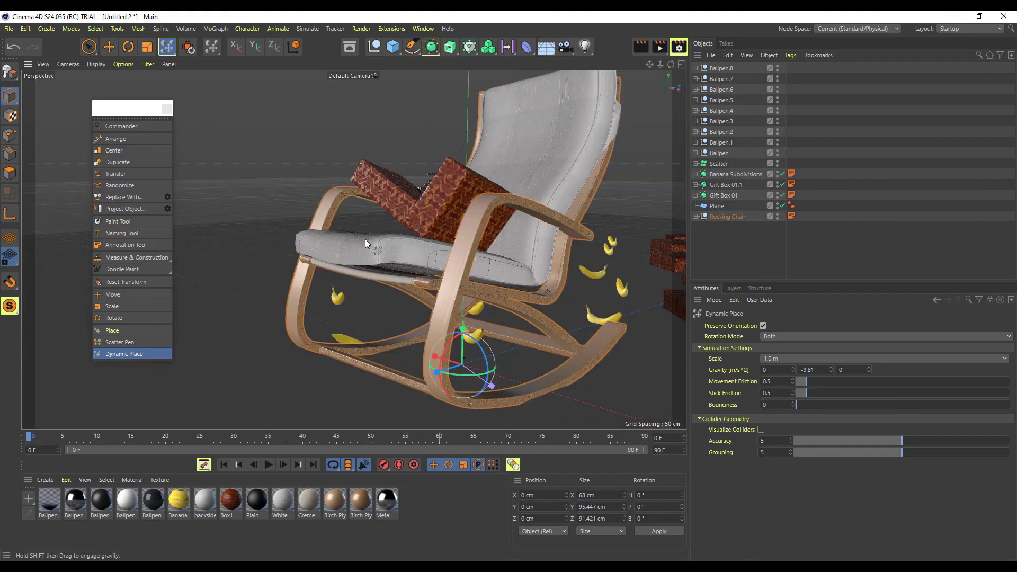
scroll(389, 197, "down", 2)
scroll(390, 197, "up", 3)
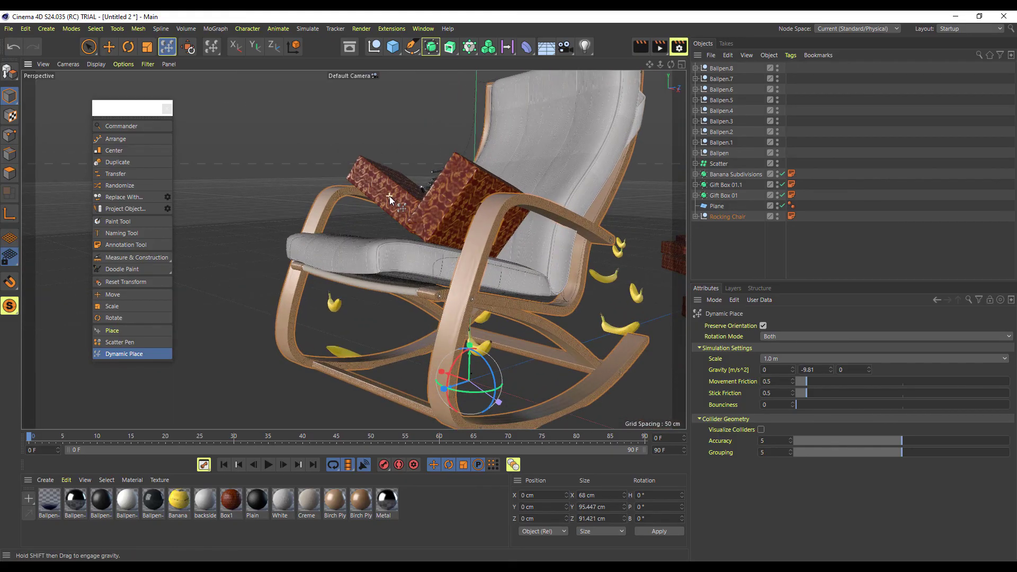
scroll(389, 196, "down", 1)
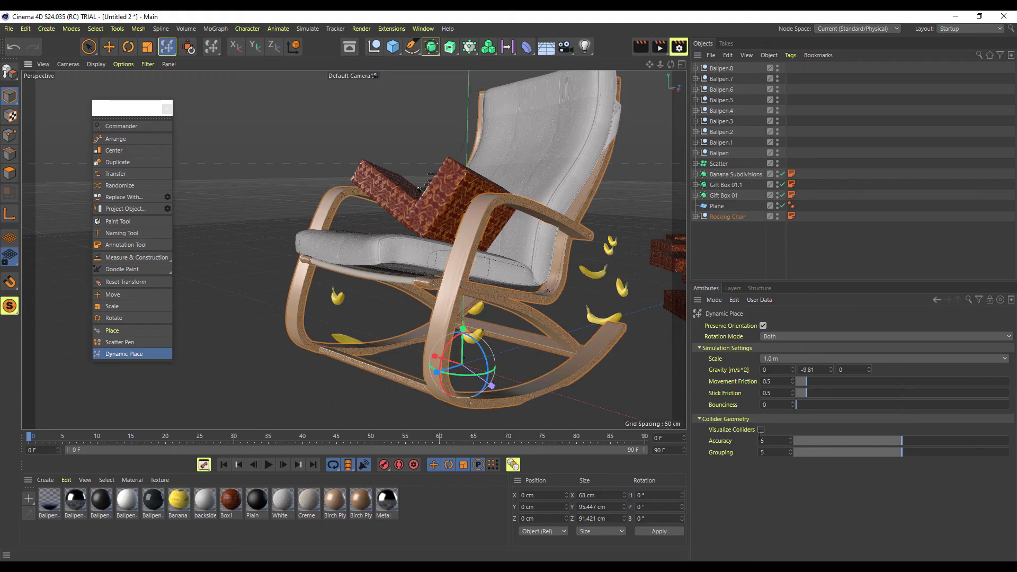
left_click(761, 428)
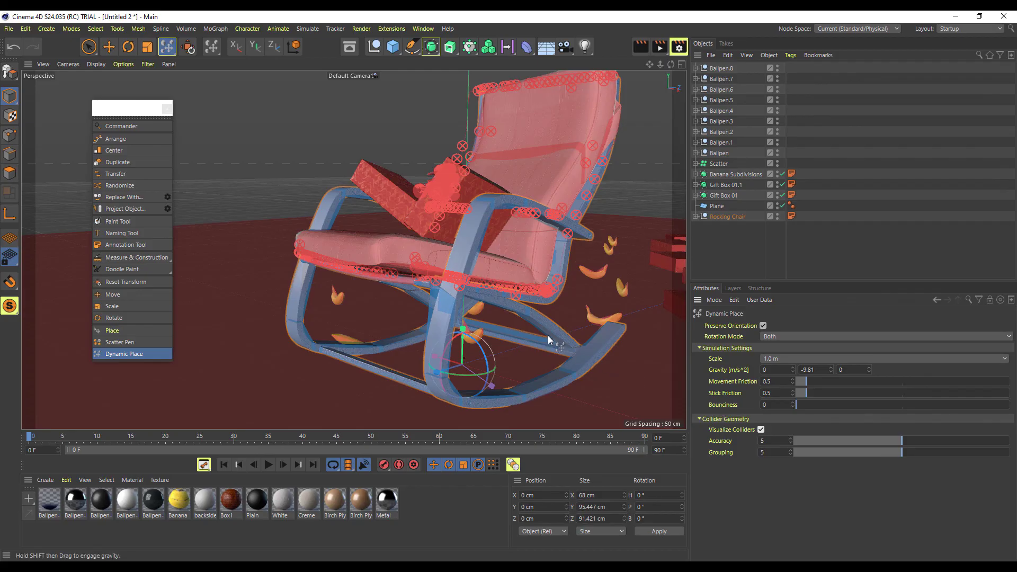
left_click_drag(532, 315, 311, 252, "alt")
right_click_drag(310, 252, 458, 341, "alt")
left_click_drag(397, 313, 381, 244, "alt")
Select the gift box leaning near the armrest and move it with Dynamic Place while the colliders are shown
left_click(382, 244)
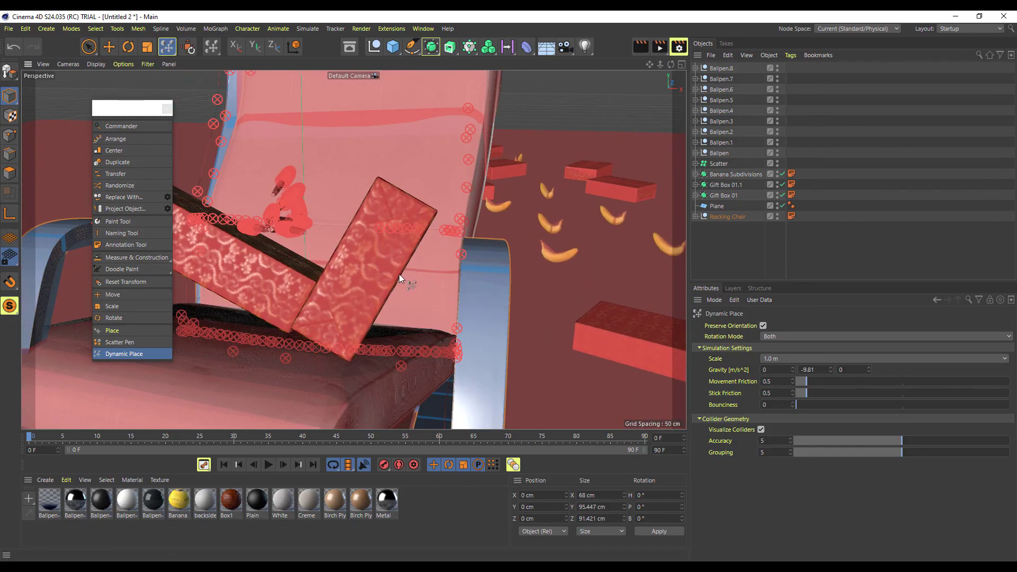
left_click_drag(411, 282, 472, 247, "alt")
left_click_drag(369, 285, 396, 275, "alt")
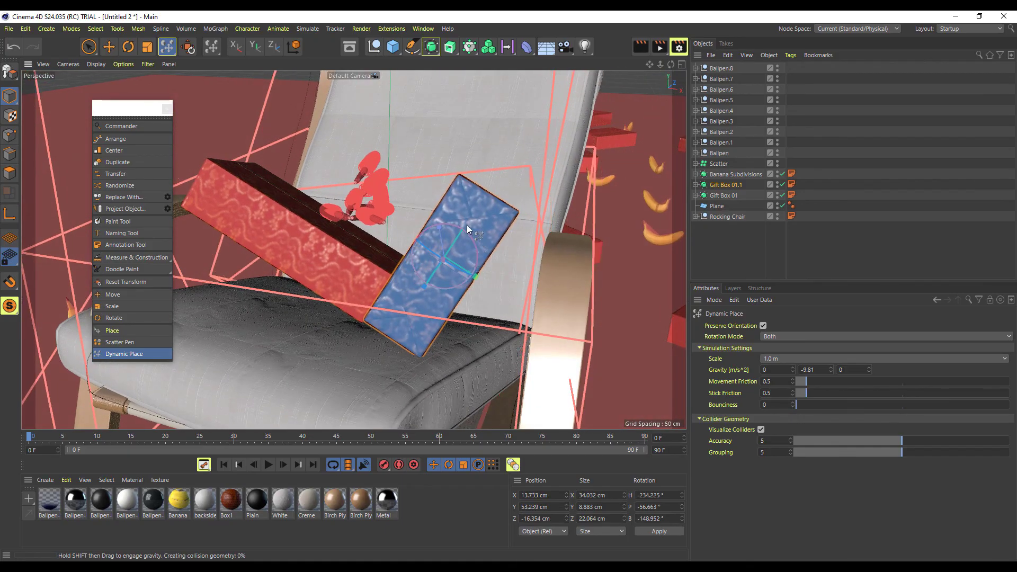
left_click_drag(481, 278, 326, 225)
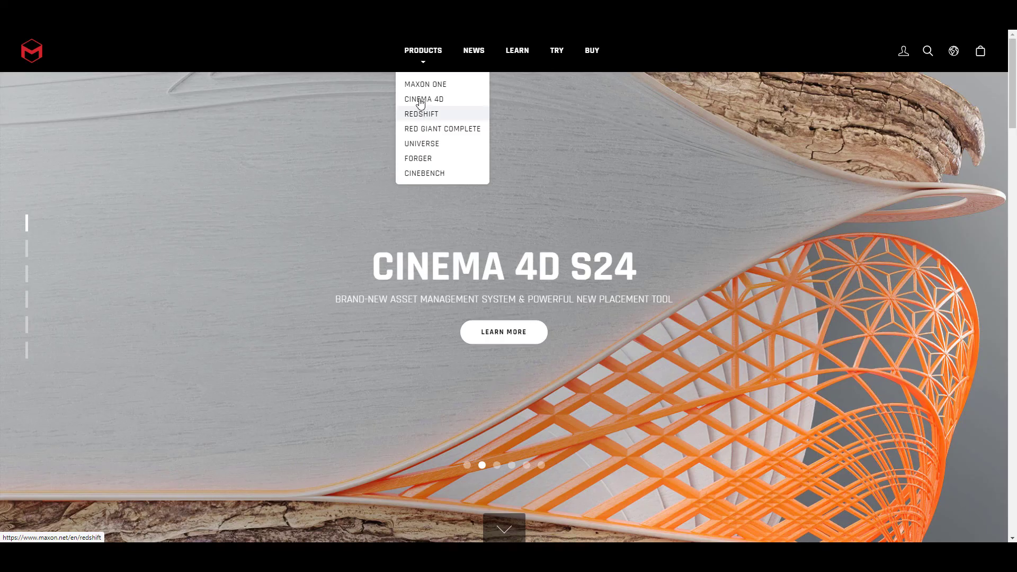
Switch to the Maxon website, open the Cinema 4D product page and look through its sections
left_click(421, 103)
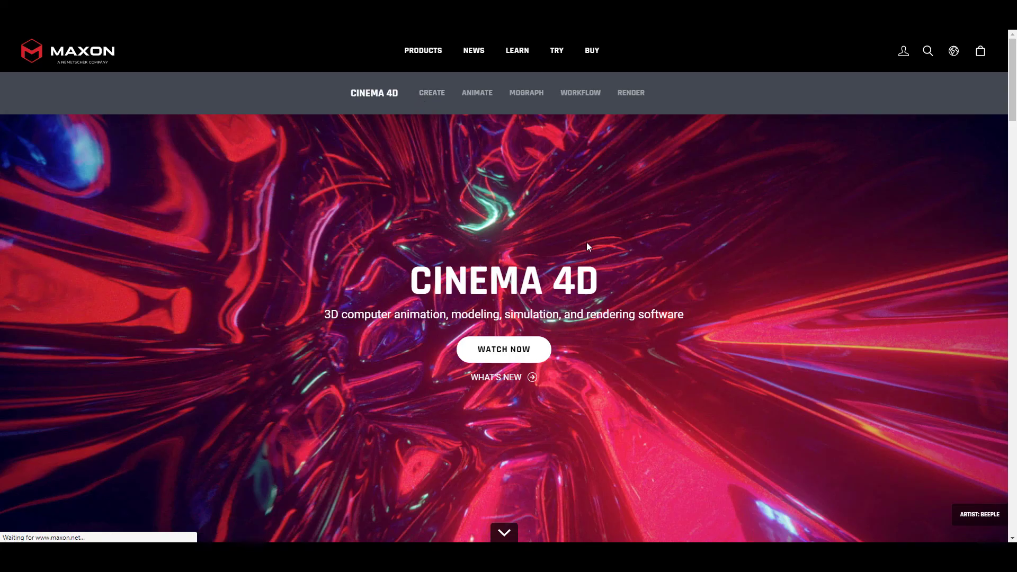
scroll(586, 242, "down", 3)
scroll(586, 243, "down", 3)
scroll(587, 244, "down", 10)
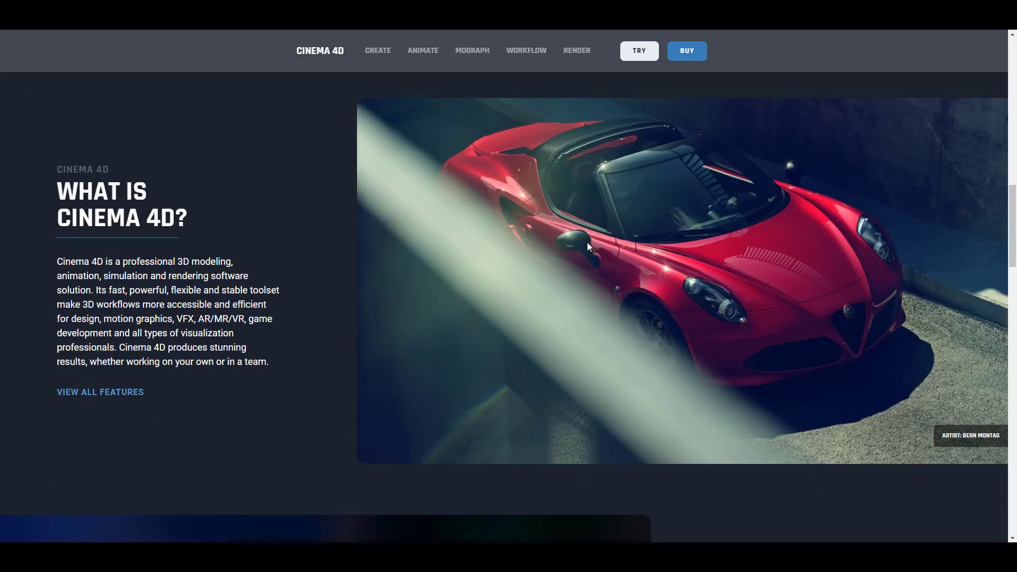
scroll(587, 243, "up", 15)
scroll(591, 251, "down", 20)
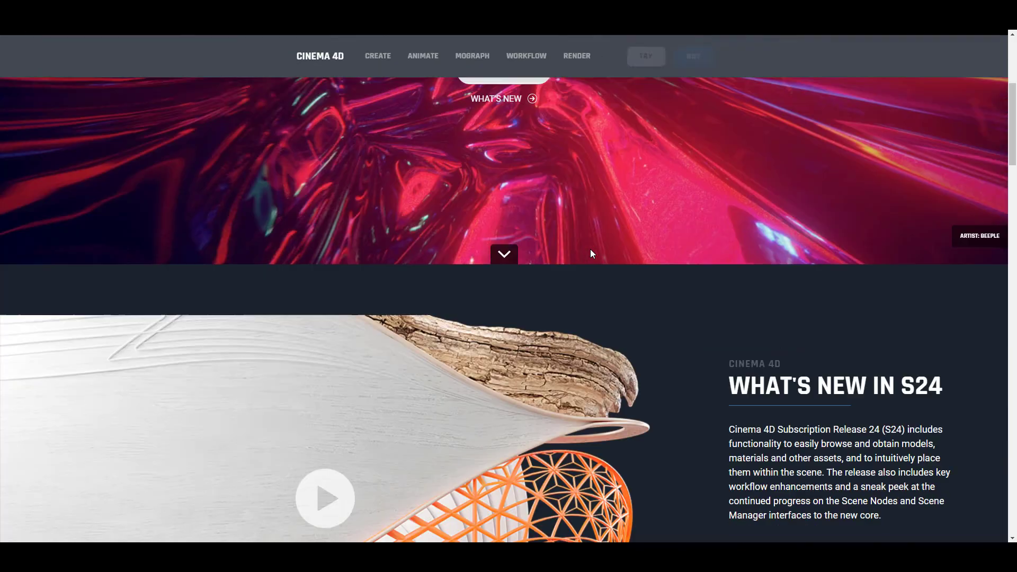
scroll(591, 250, "down", 20)
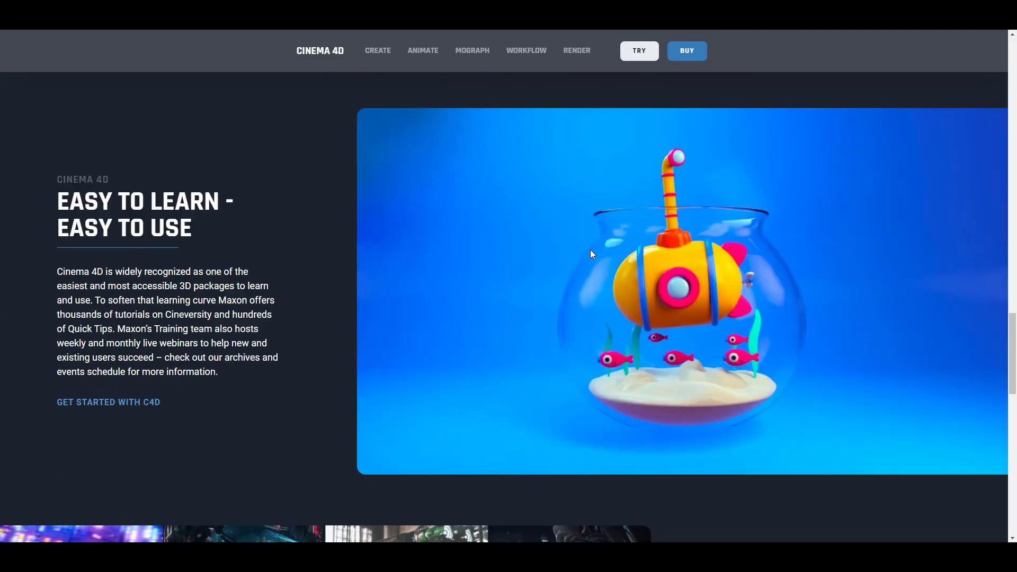
scroll(591, 253, "down", 2)
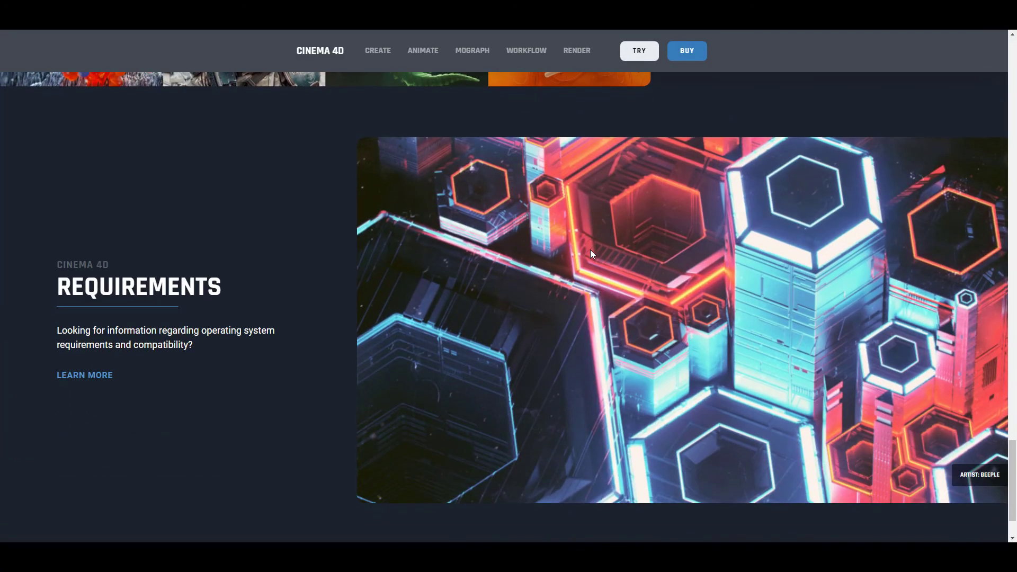
scroll(590, 250, "down", 2)
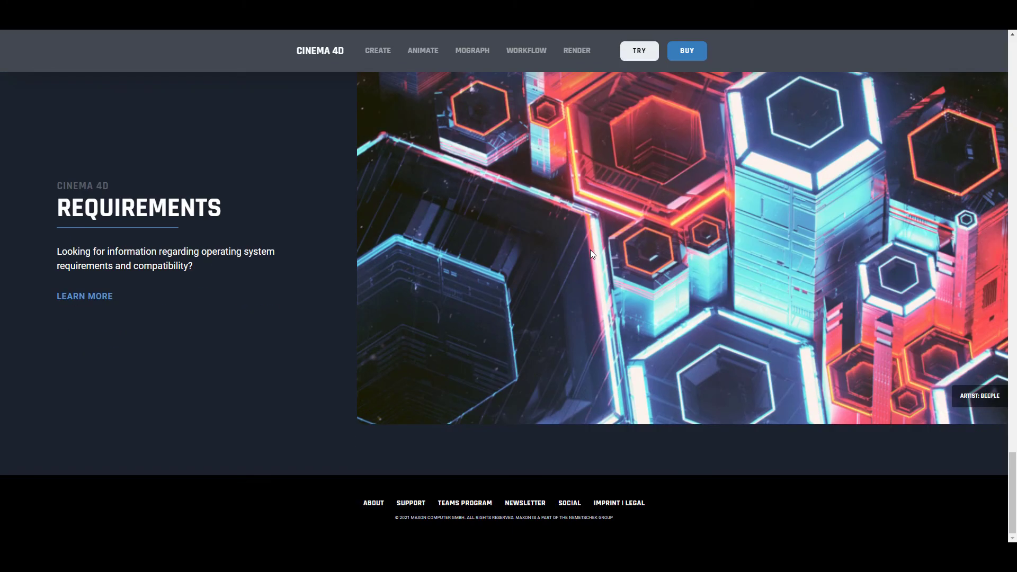
scroll(590, 250, "up", 10)
scroll(592, 253, "up", 12)
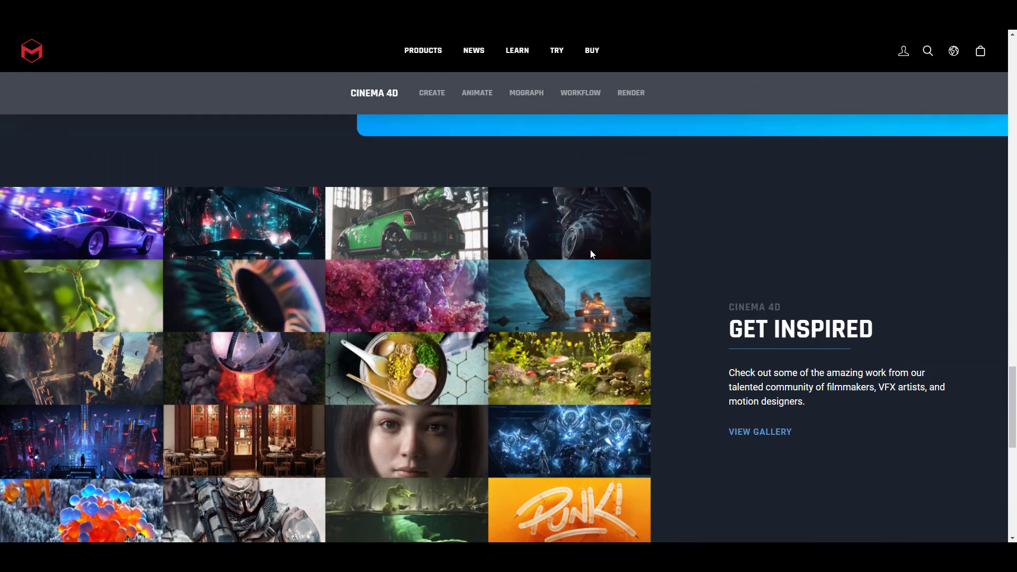
scroll(591, 254, "up", 20)
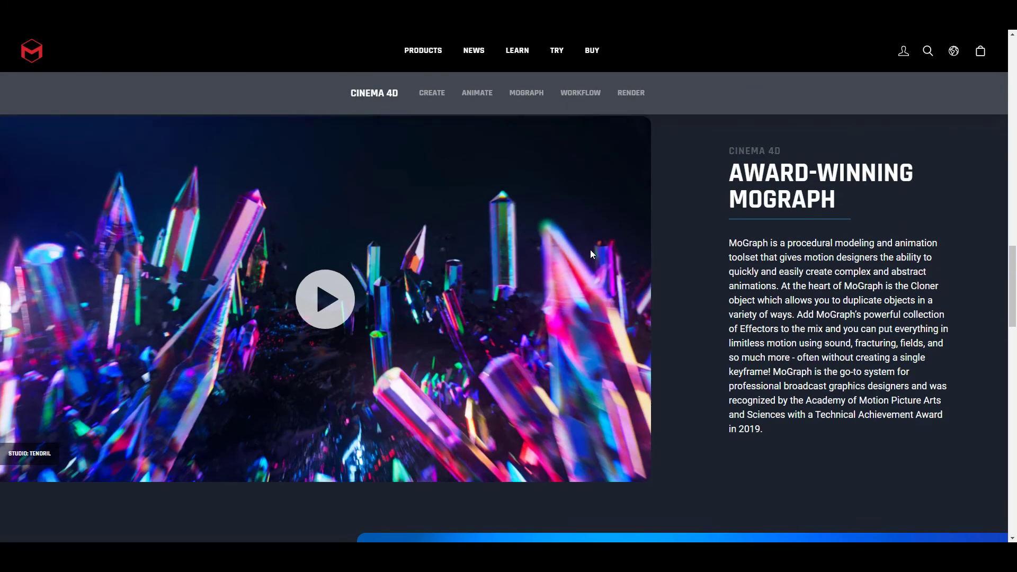
scroll(591, 255, "up", 5)
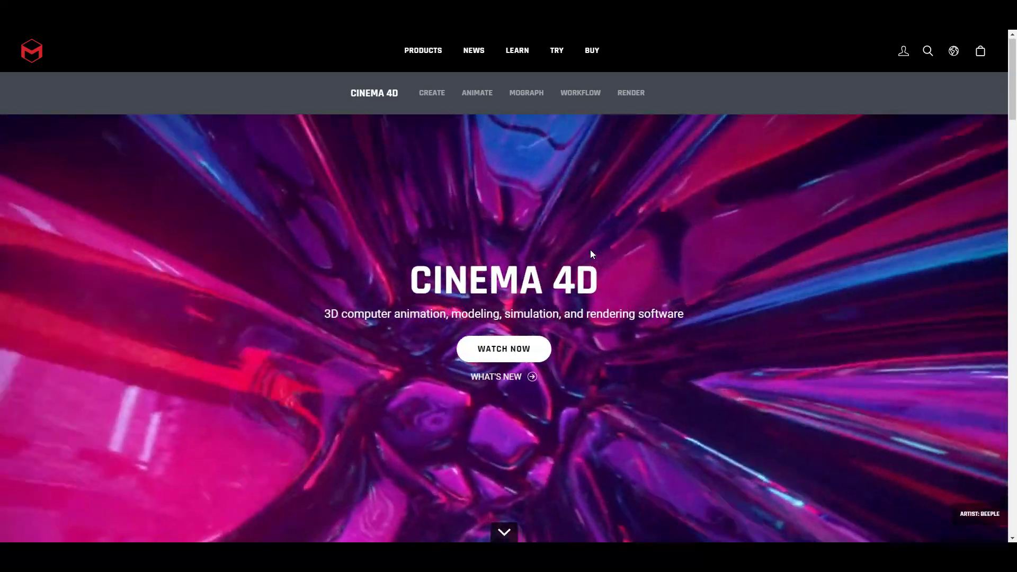